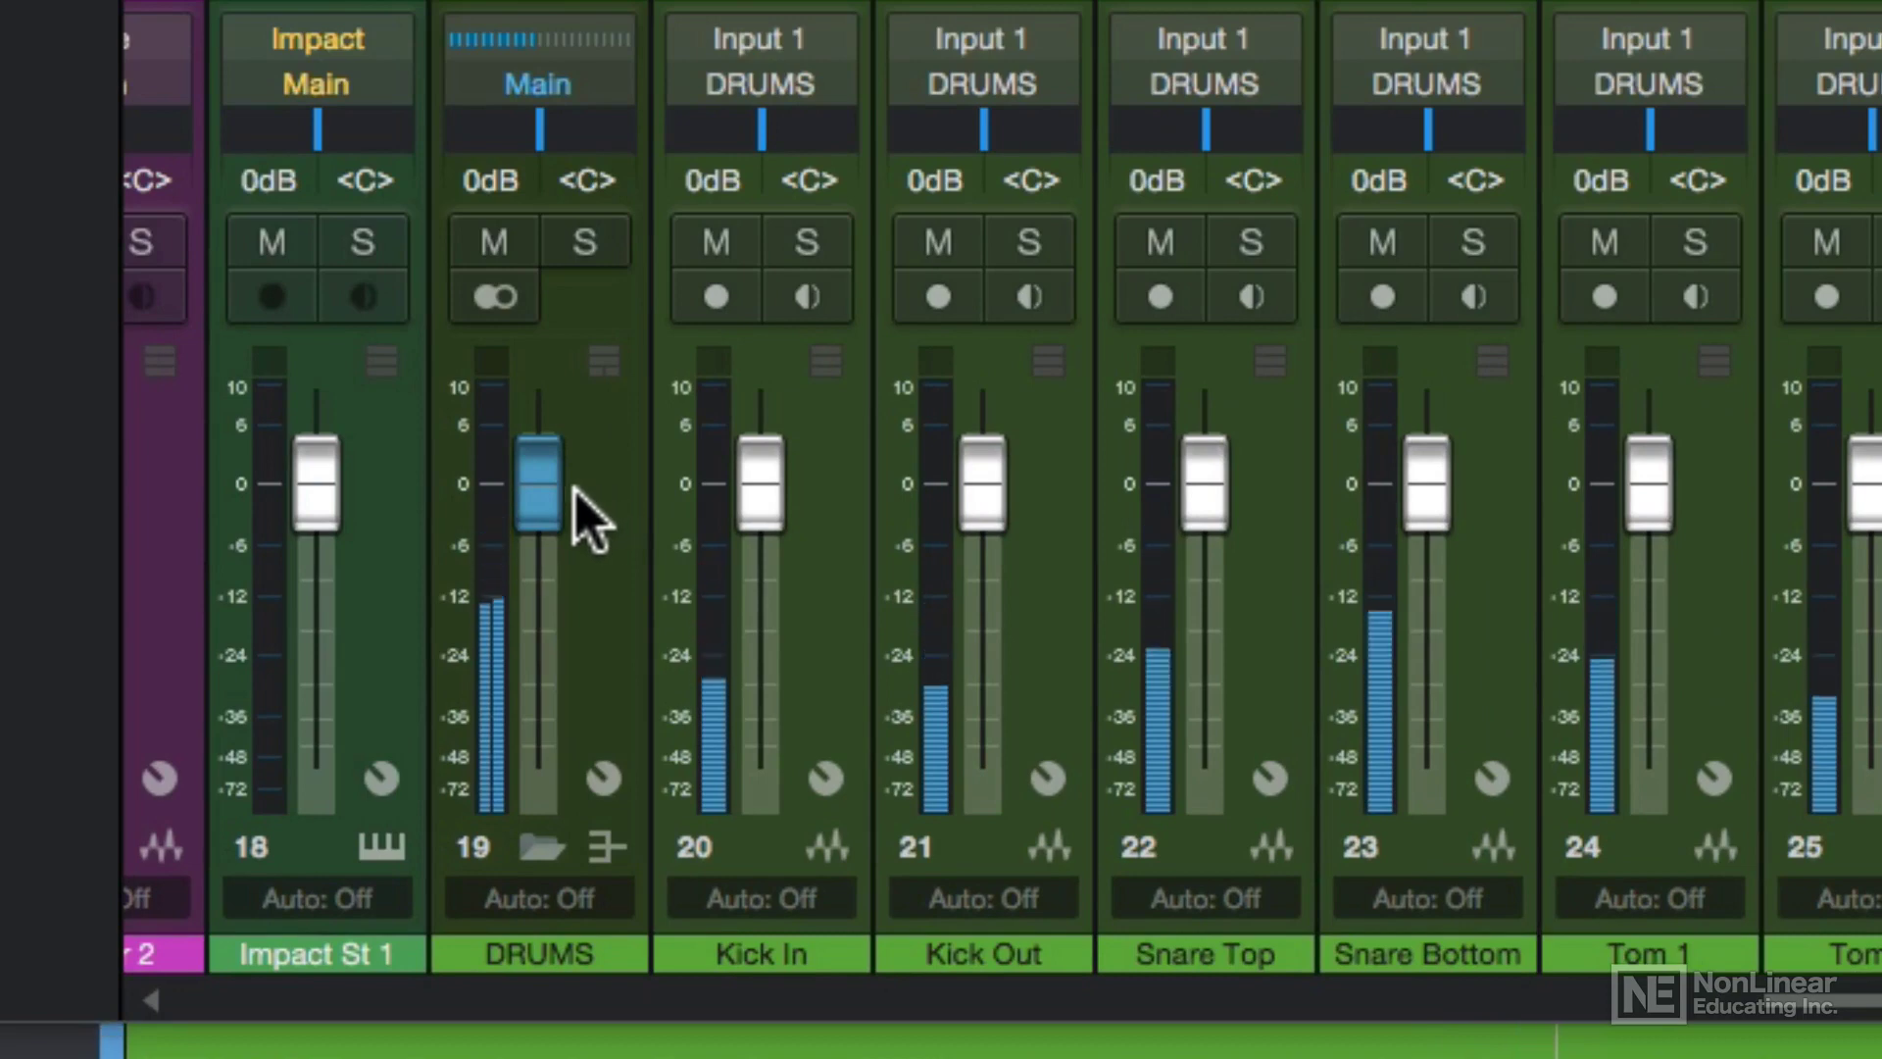
Raise the DRUMS bus fader to +10 dB and reset it to 0 dB.
drag(546, 521, 568, 421)
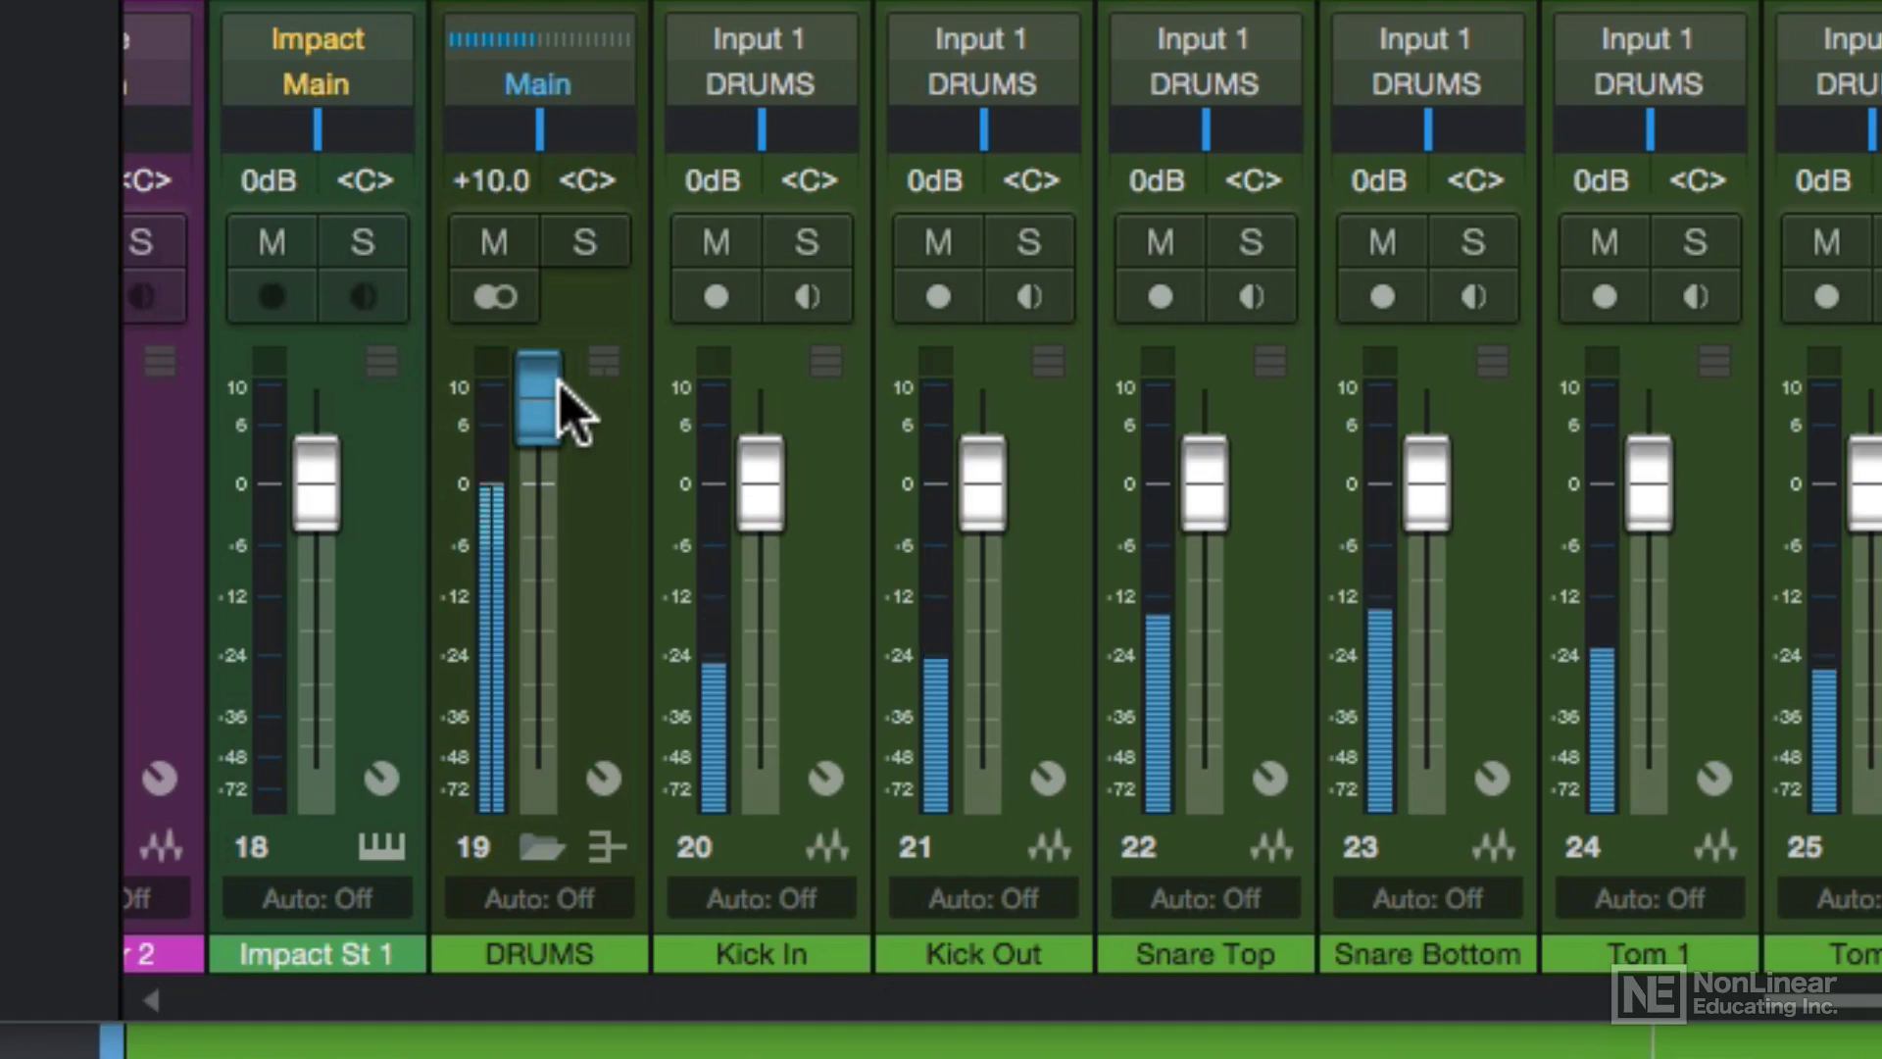
alt+click(557, 394)
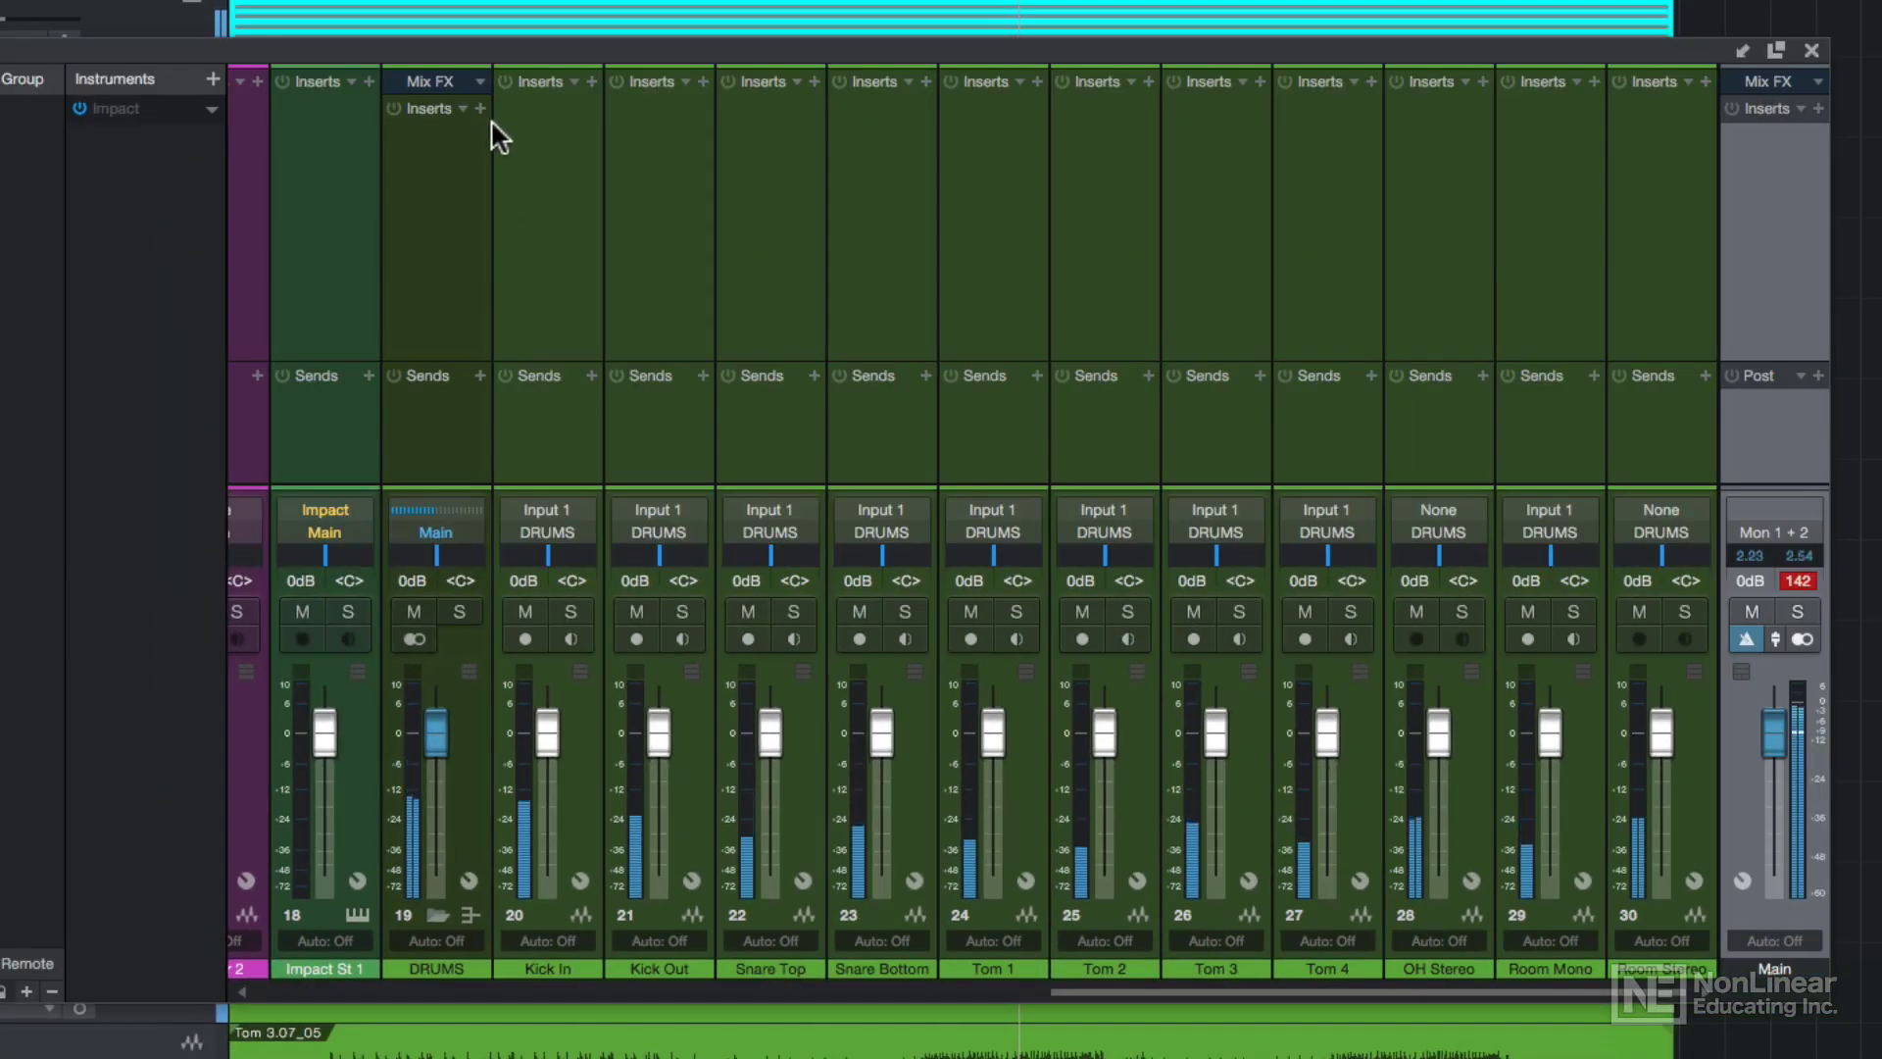
Insert a Level Meter on the DRUMS bus, move its window aside, and expand the meter's readout in the channel's insert slot.
click(481, 108)
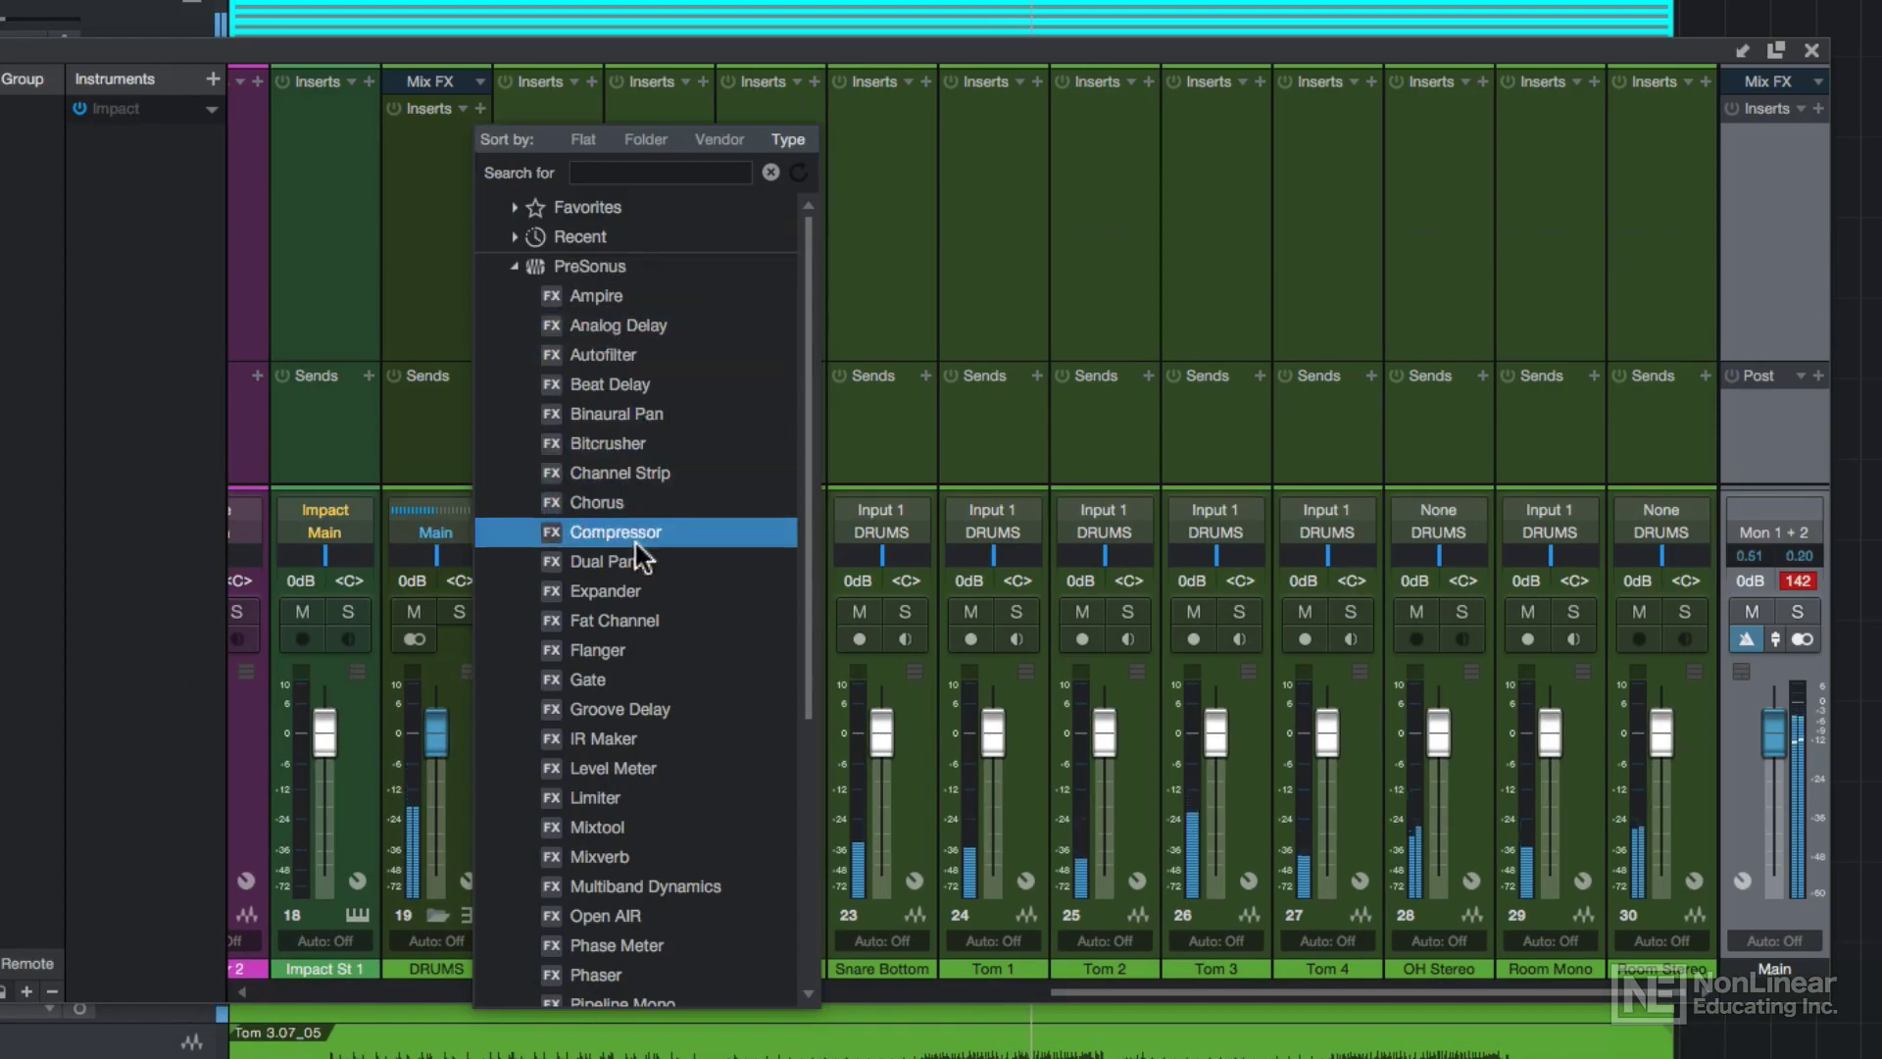
click(642, 768)
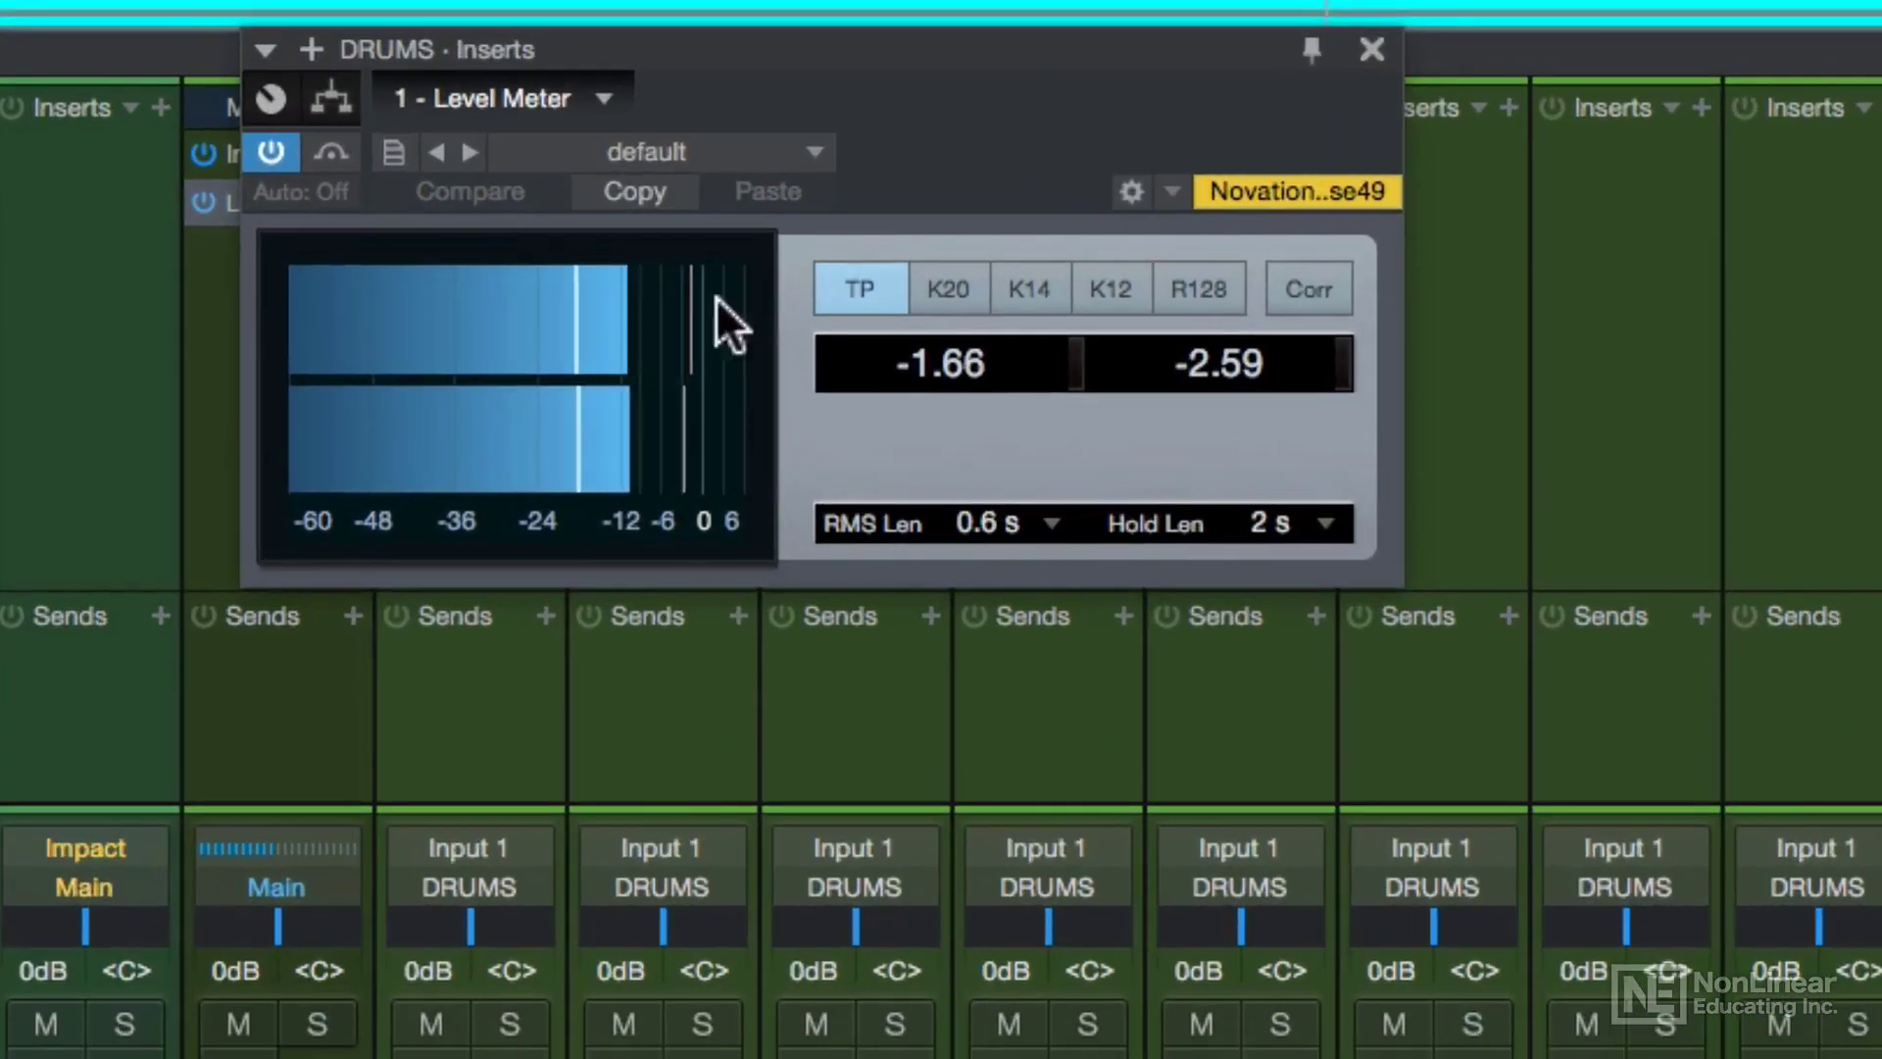
drag(766, 108, 921, 147)
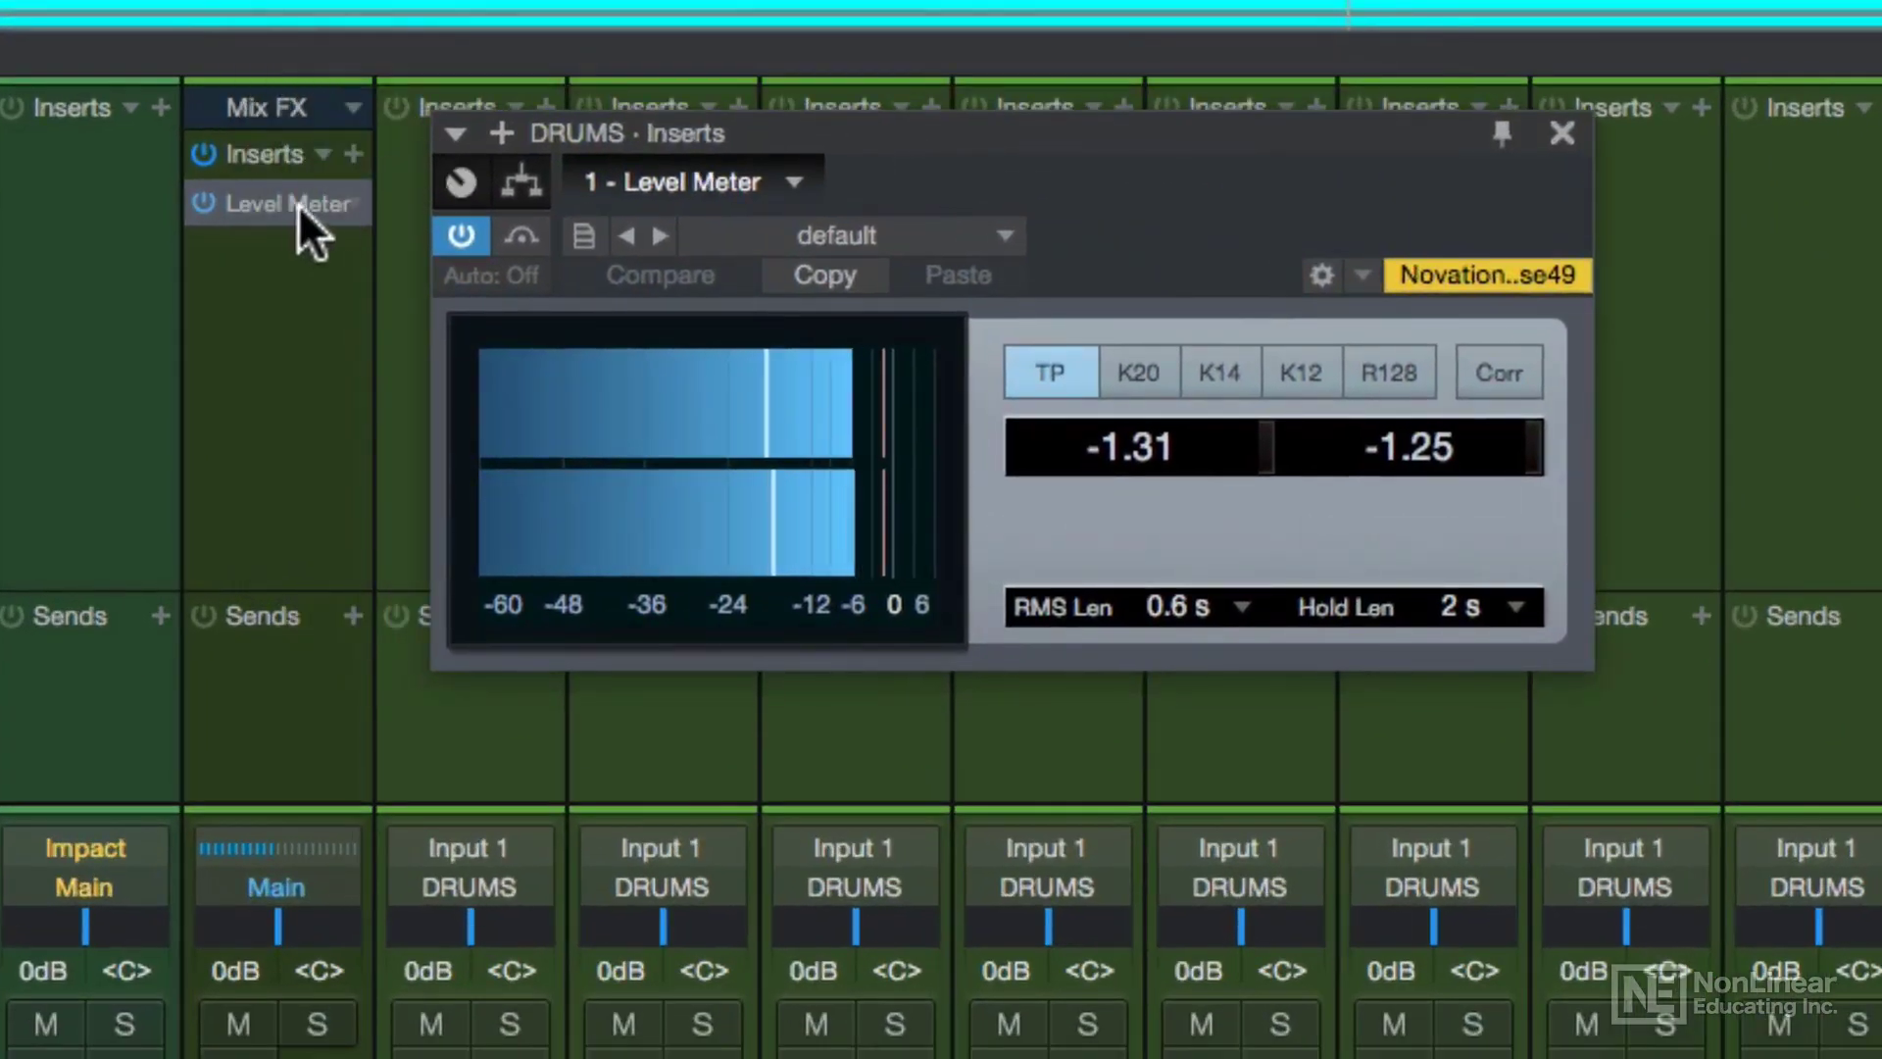
click(290, 208)
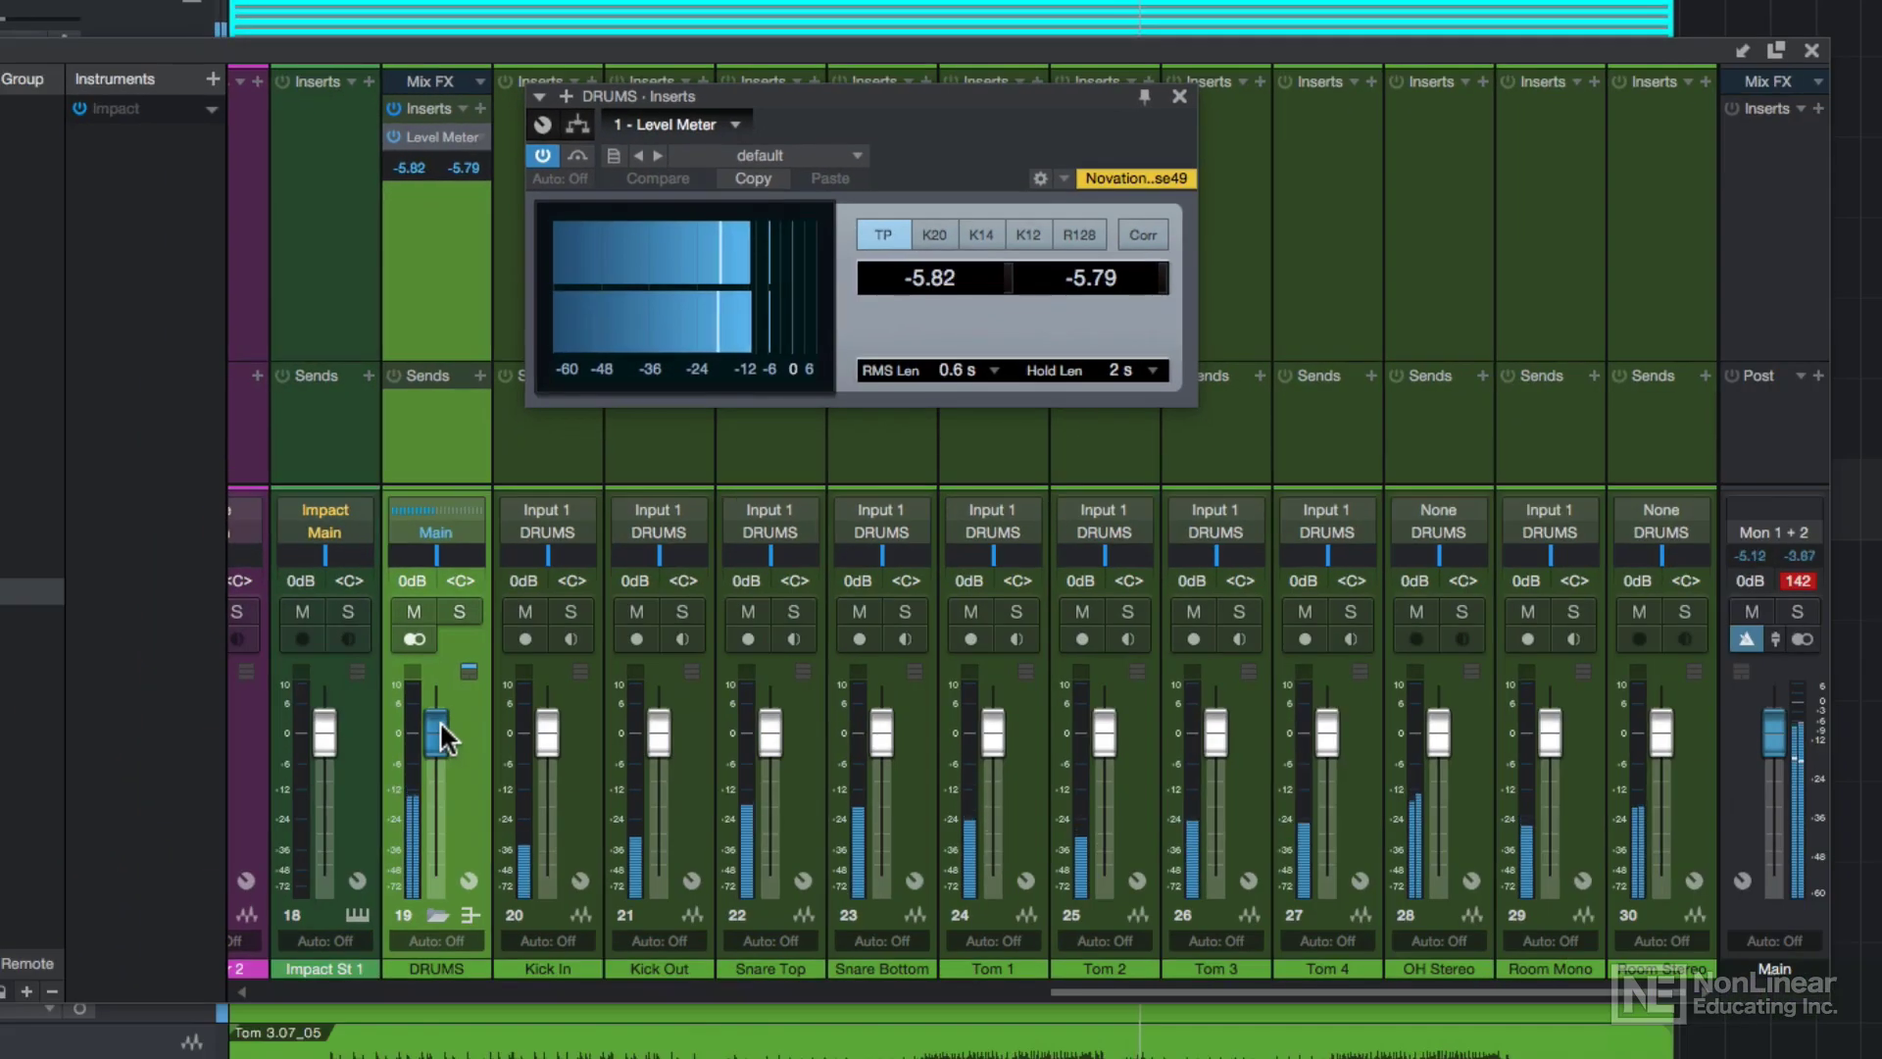
drag(278, 1058, 285, 1058)
mouse_move(443, 731)
mouse_down()
mouse_move(443, 890)
mouse_move(453, 718)
mouse_up()
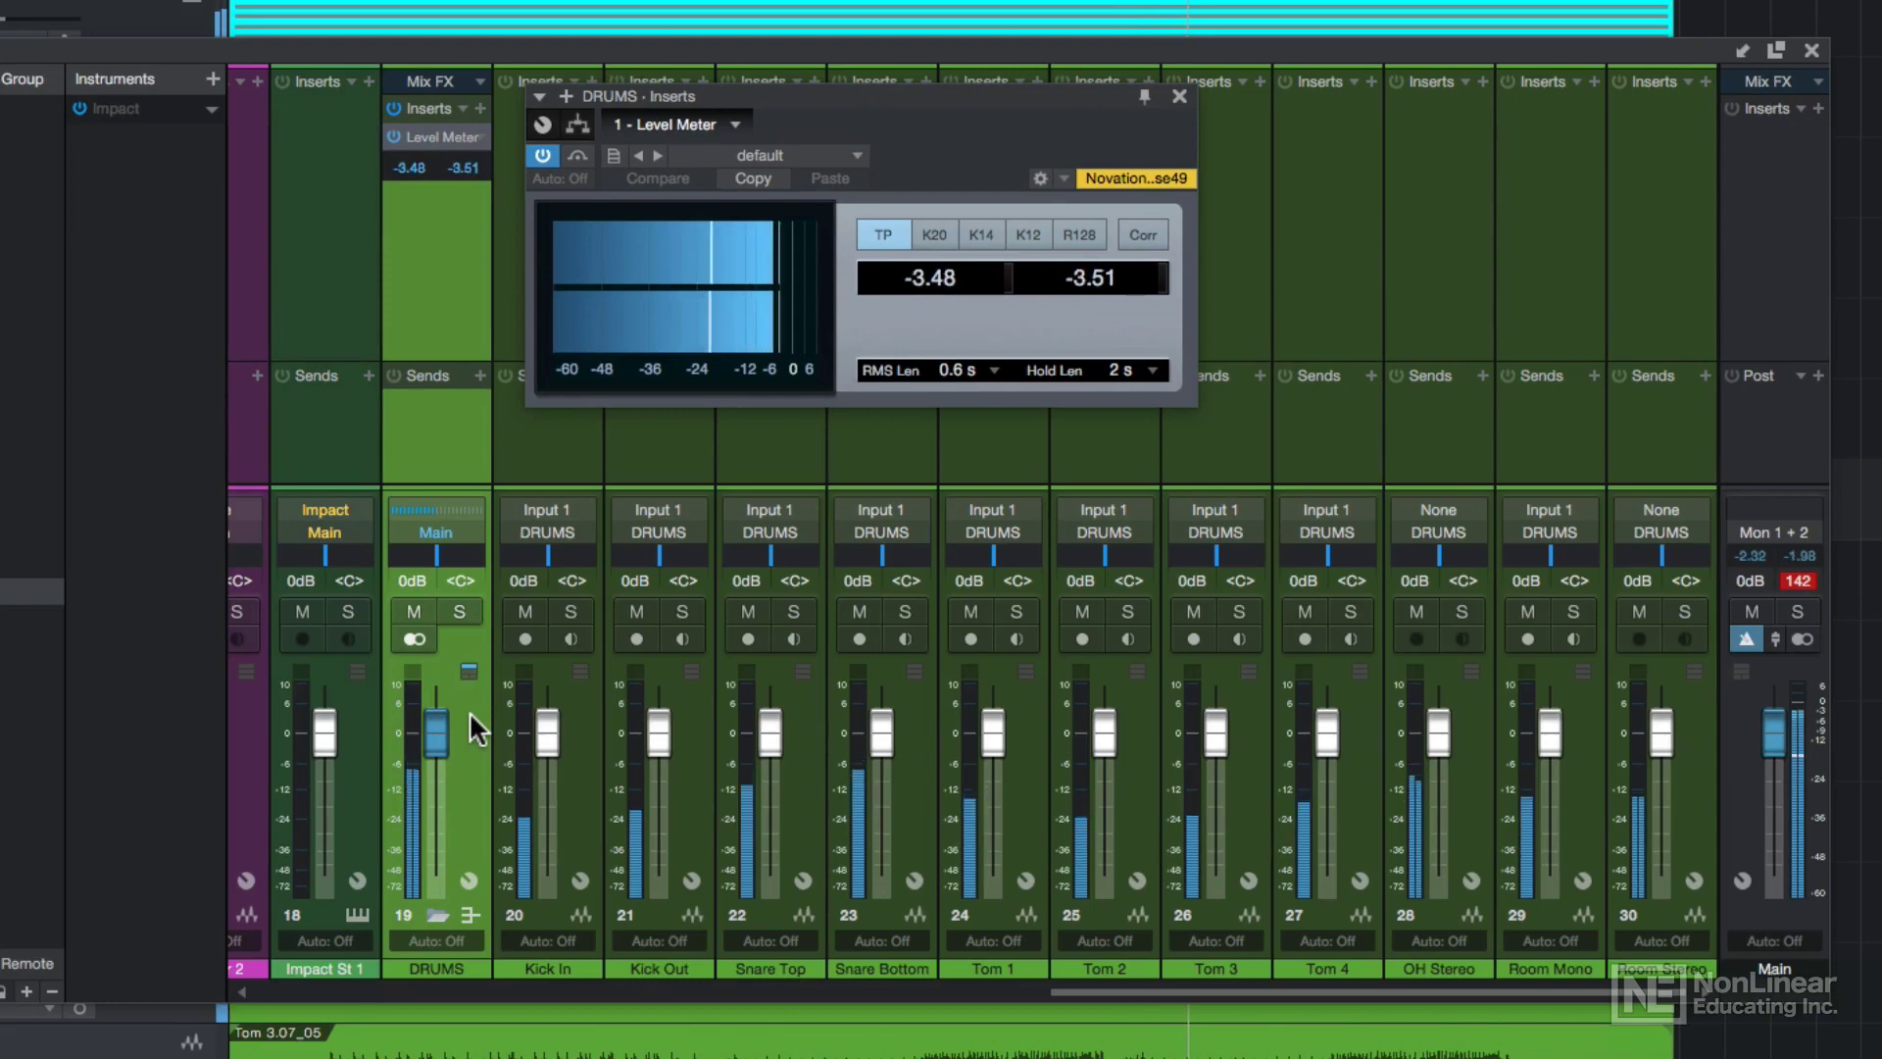
Stop playback, arm the Kick In channel for recording to check its input level, and disarm it.
key(space)
click(533, 635)
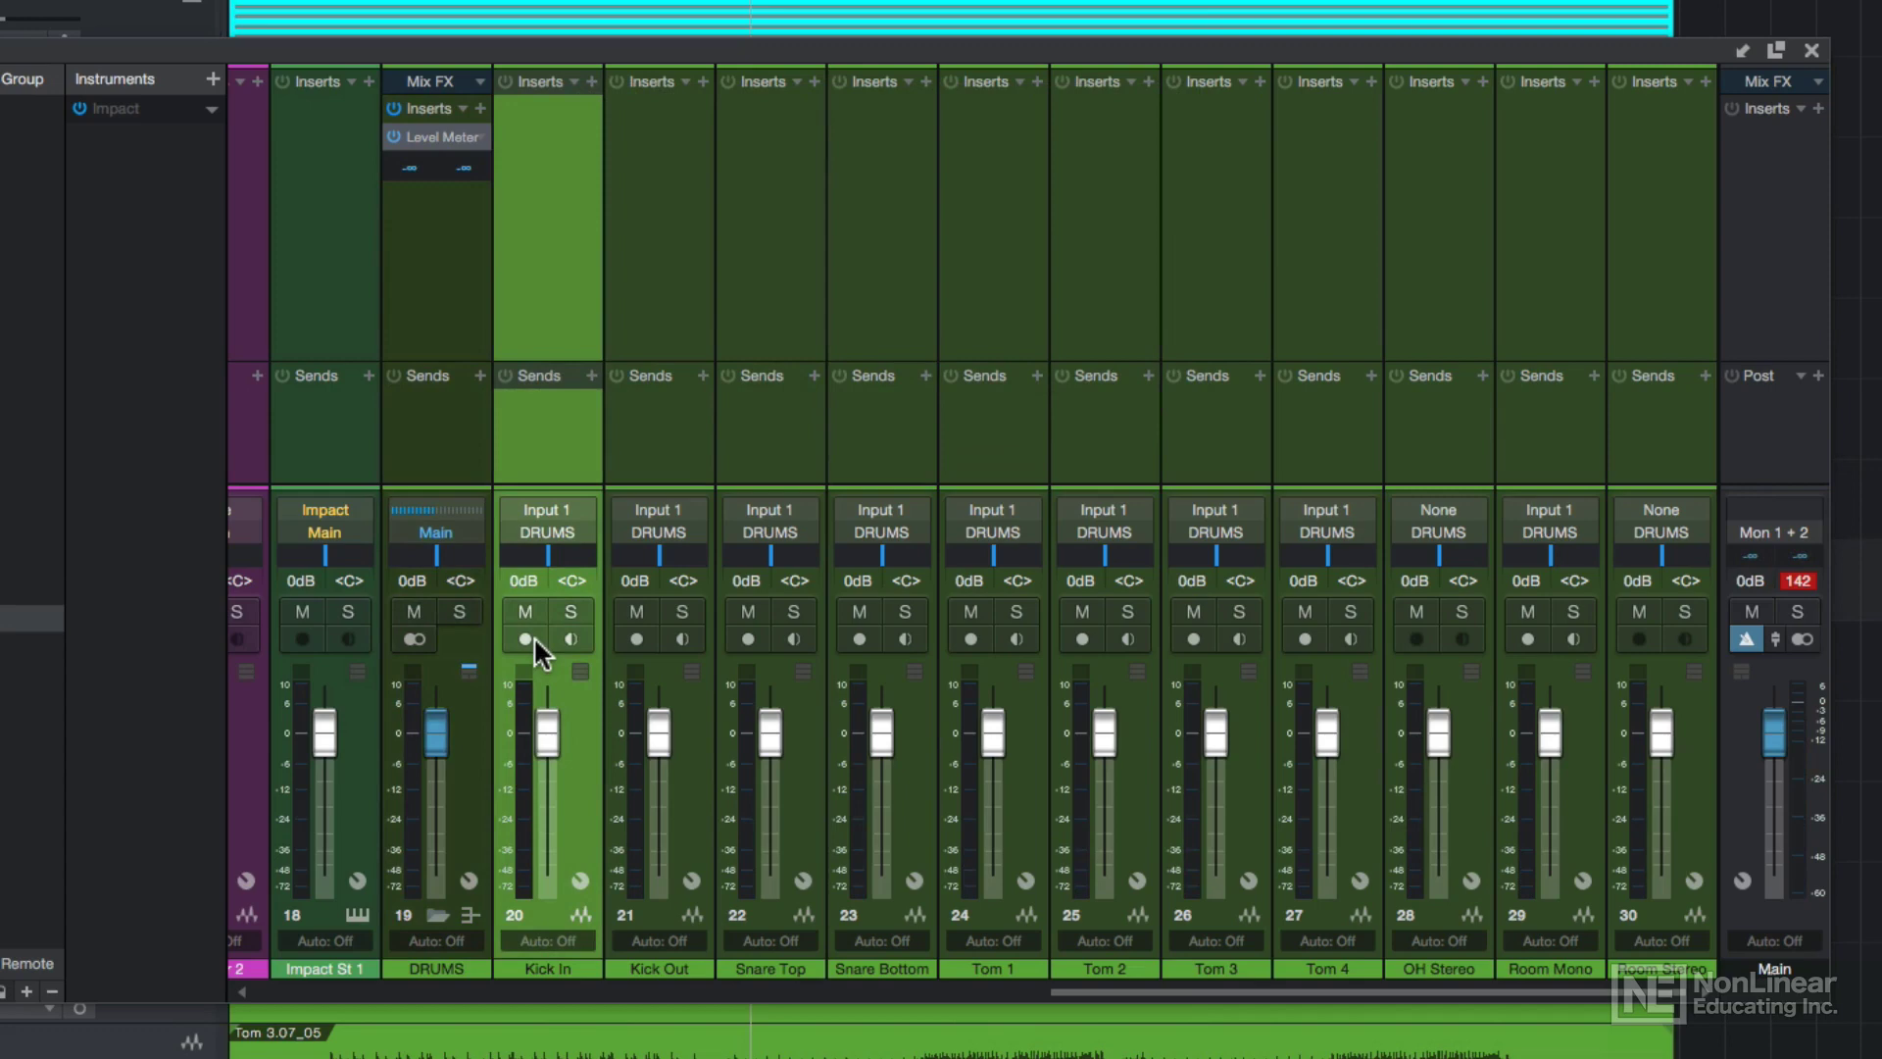
click(534, 637)
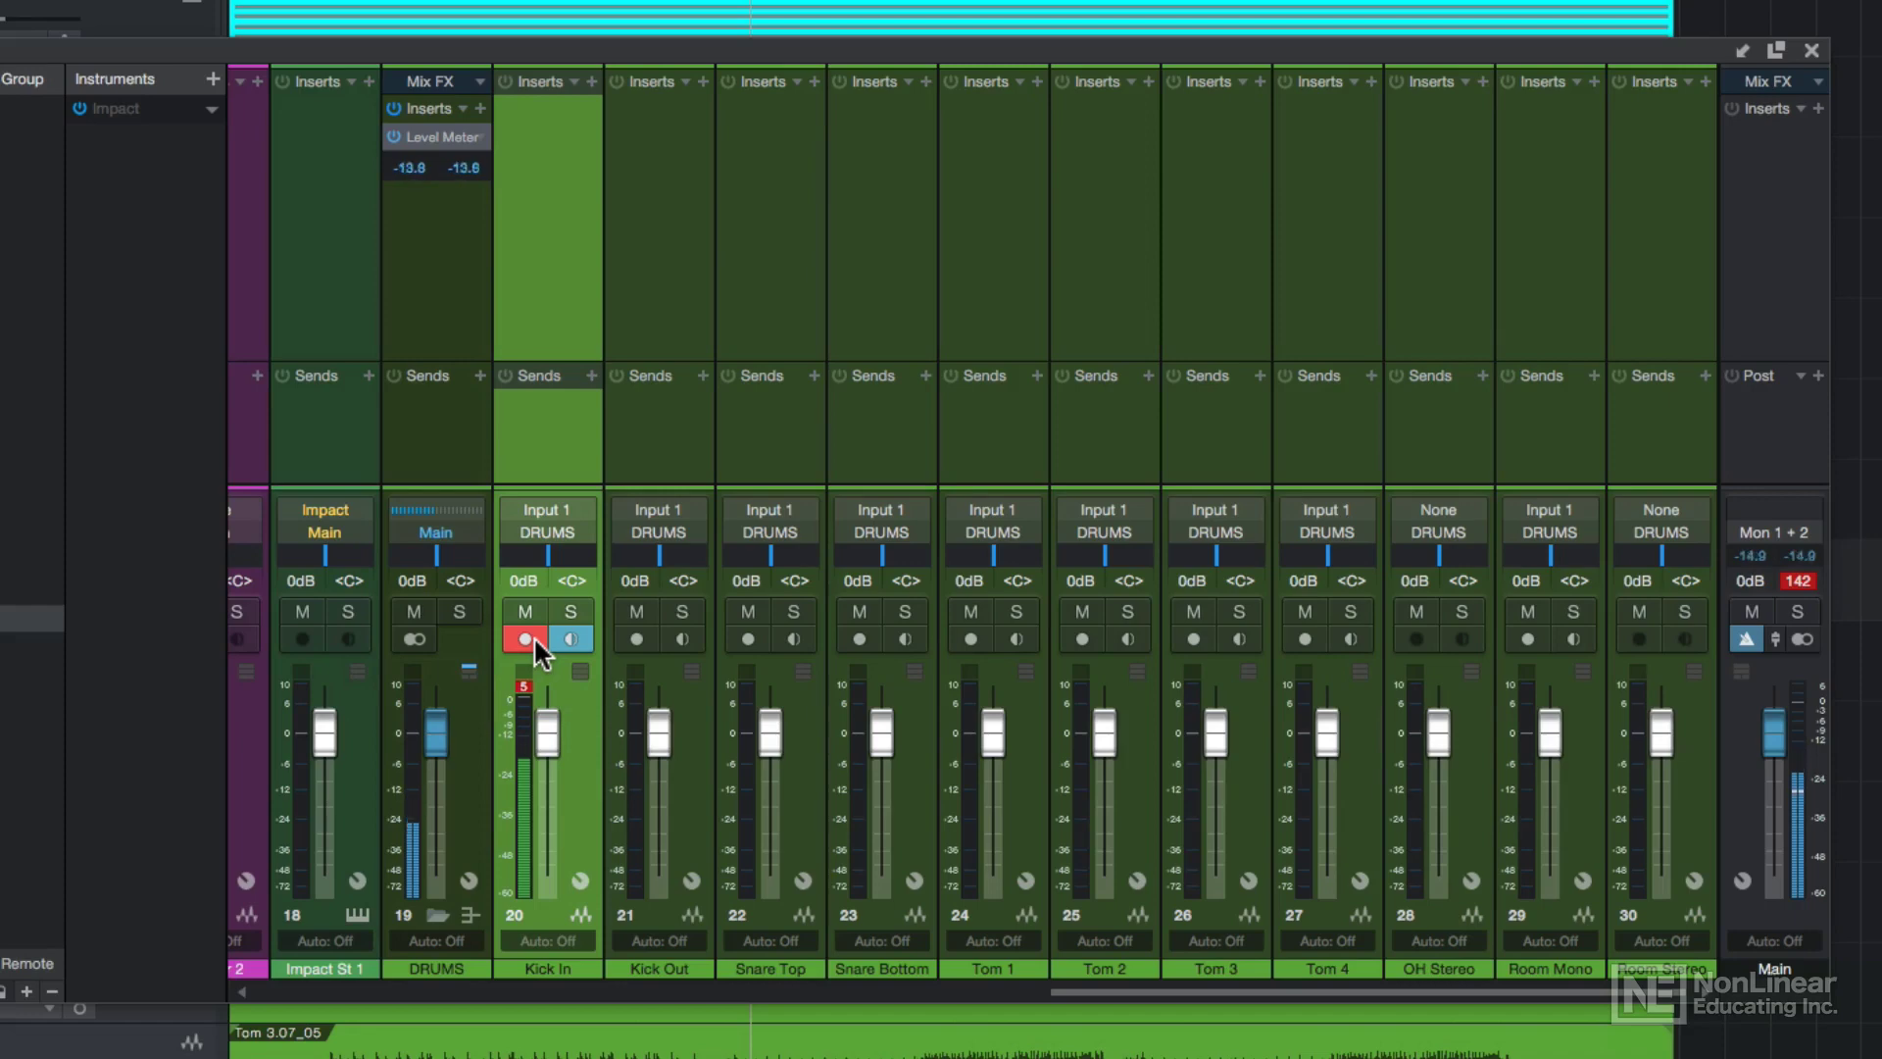
click(533, 637)
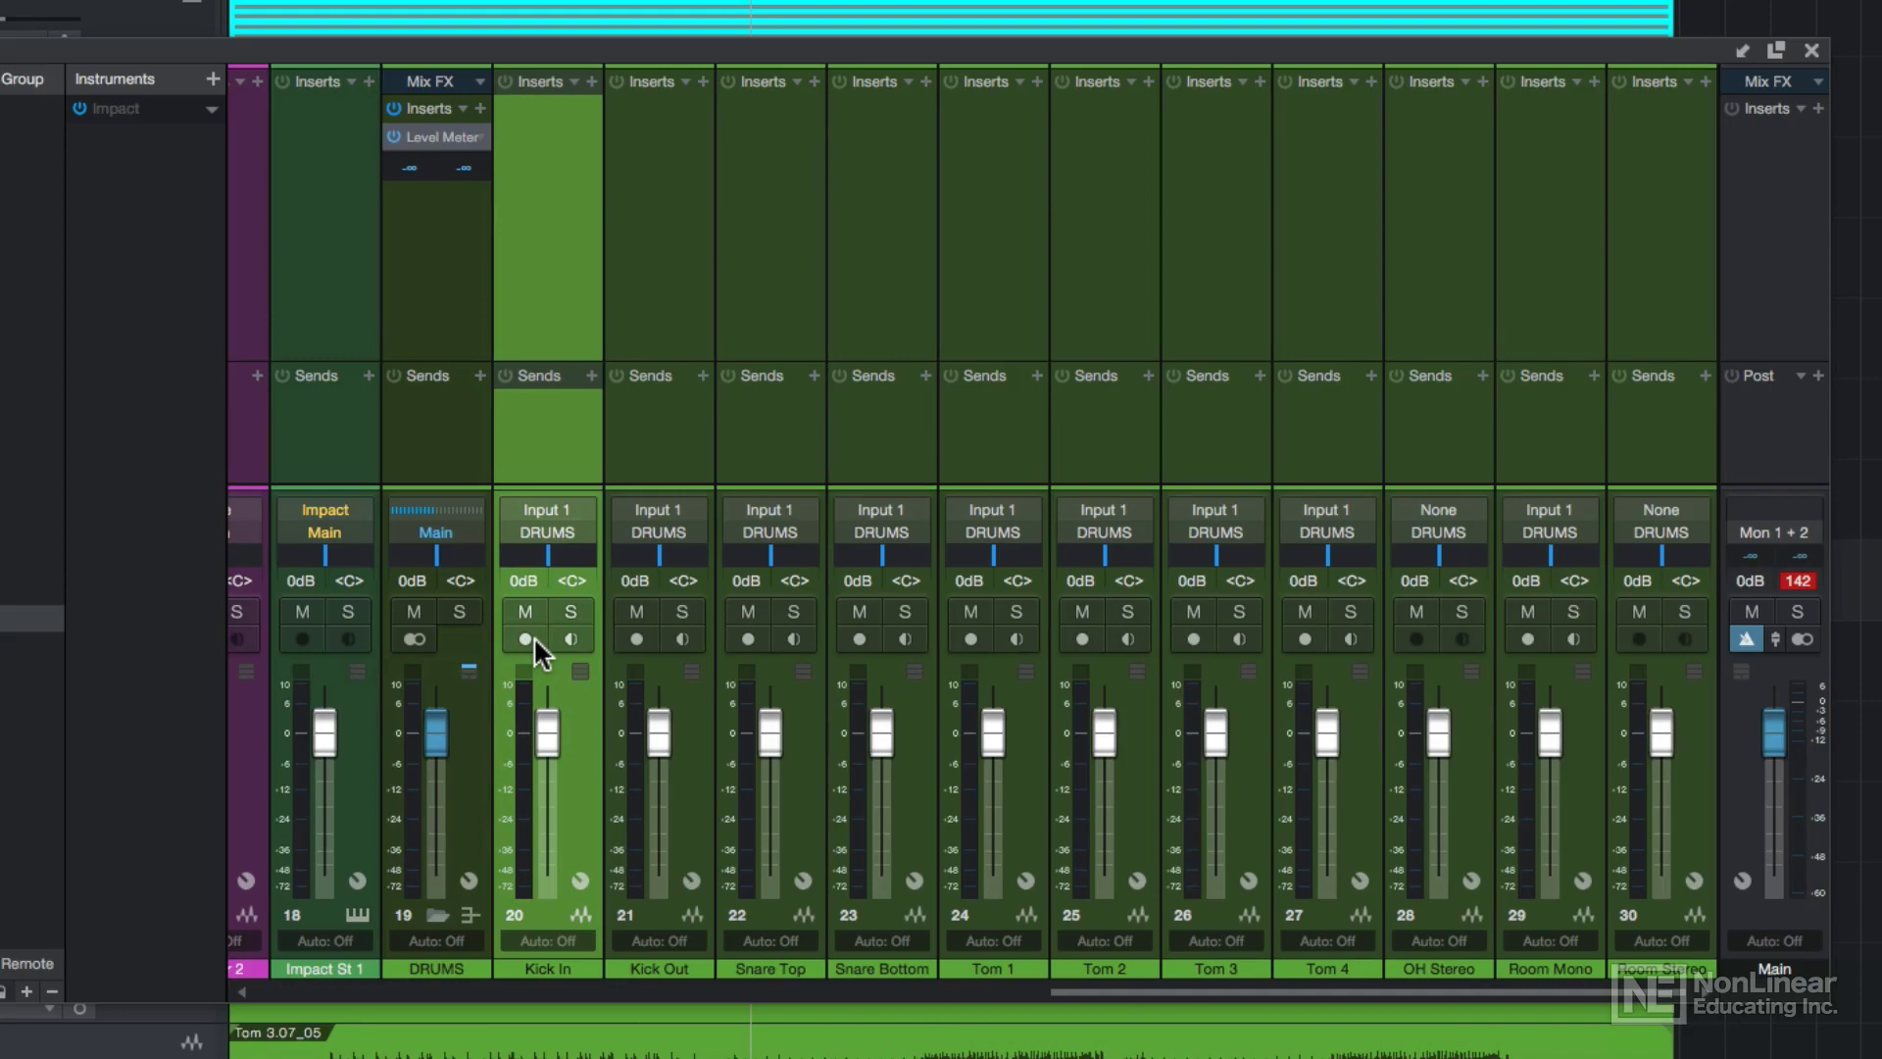
Set the level of all channels up to Room Stereo to -6 dB together, and clear the Main output's clip indicator.
drag(1088, 992, 1580, 966)
click(282, 954)
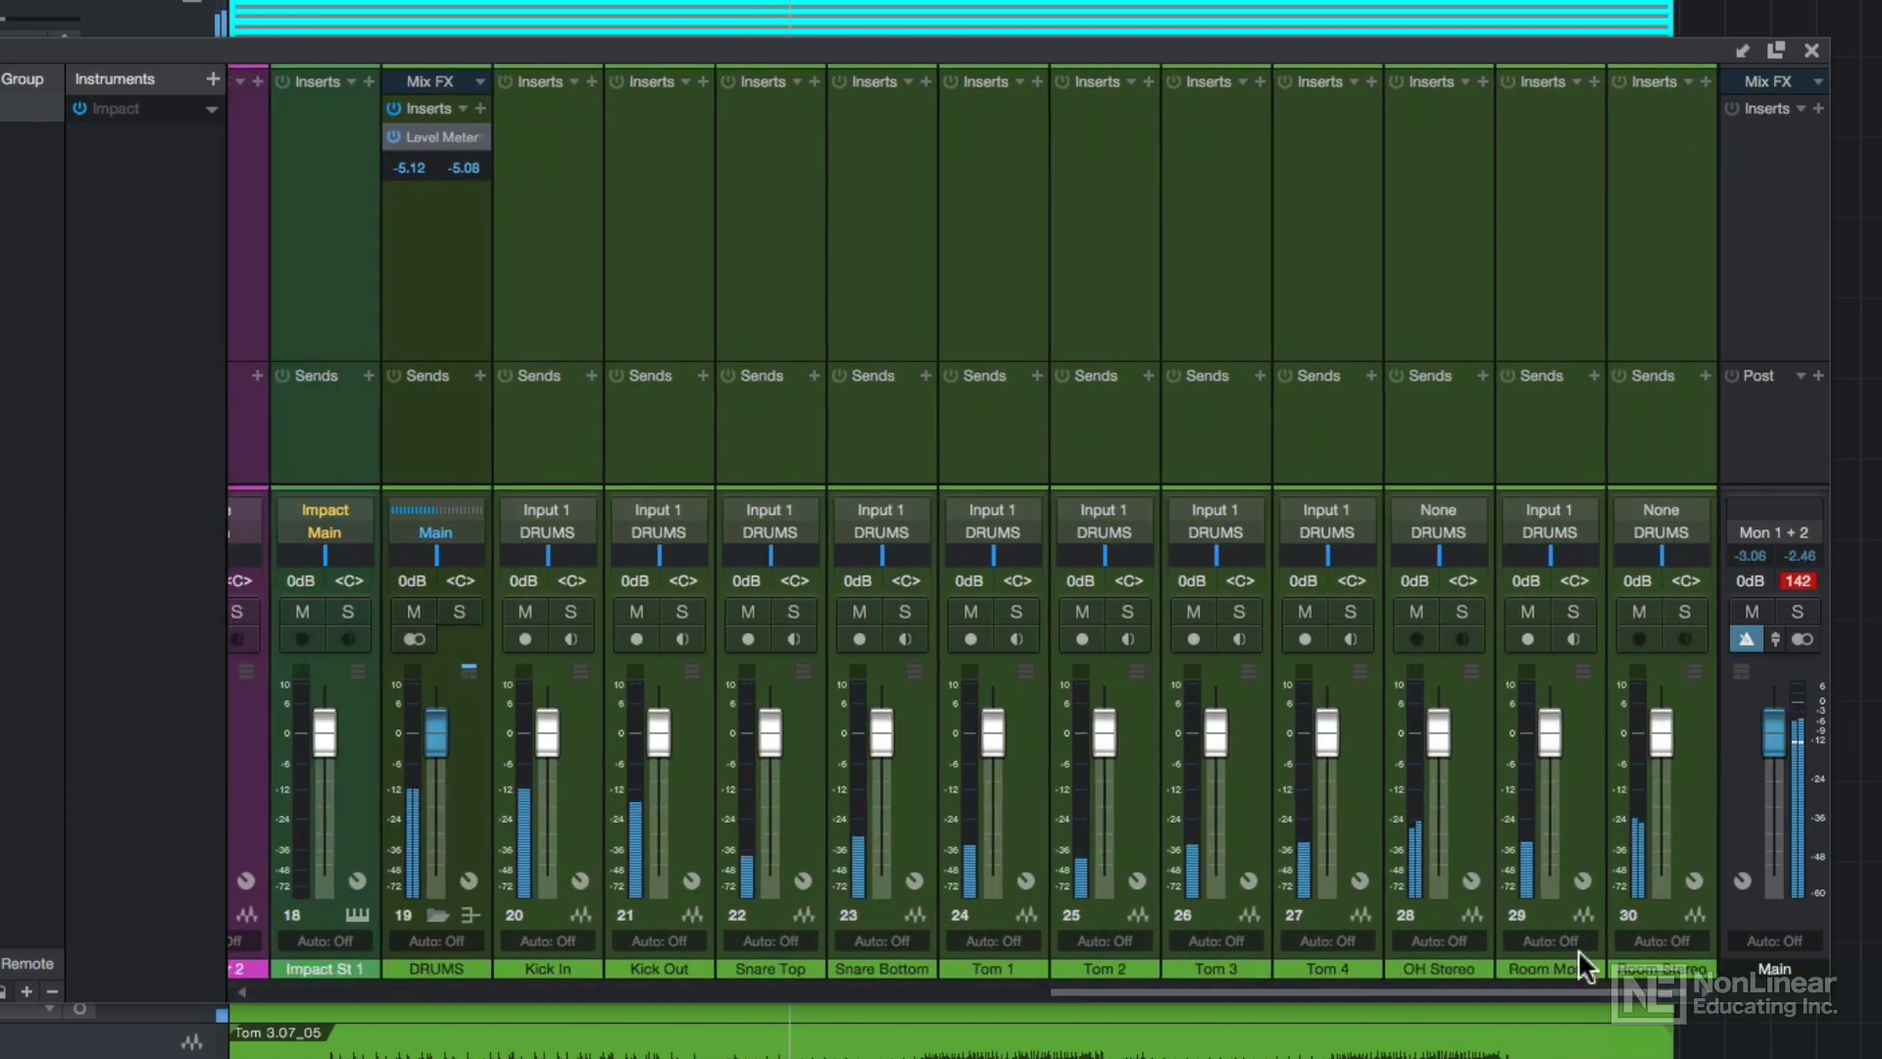
shift+click(1661, 968)
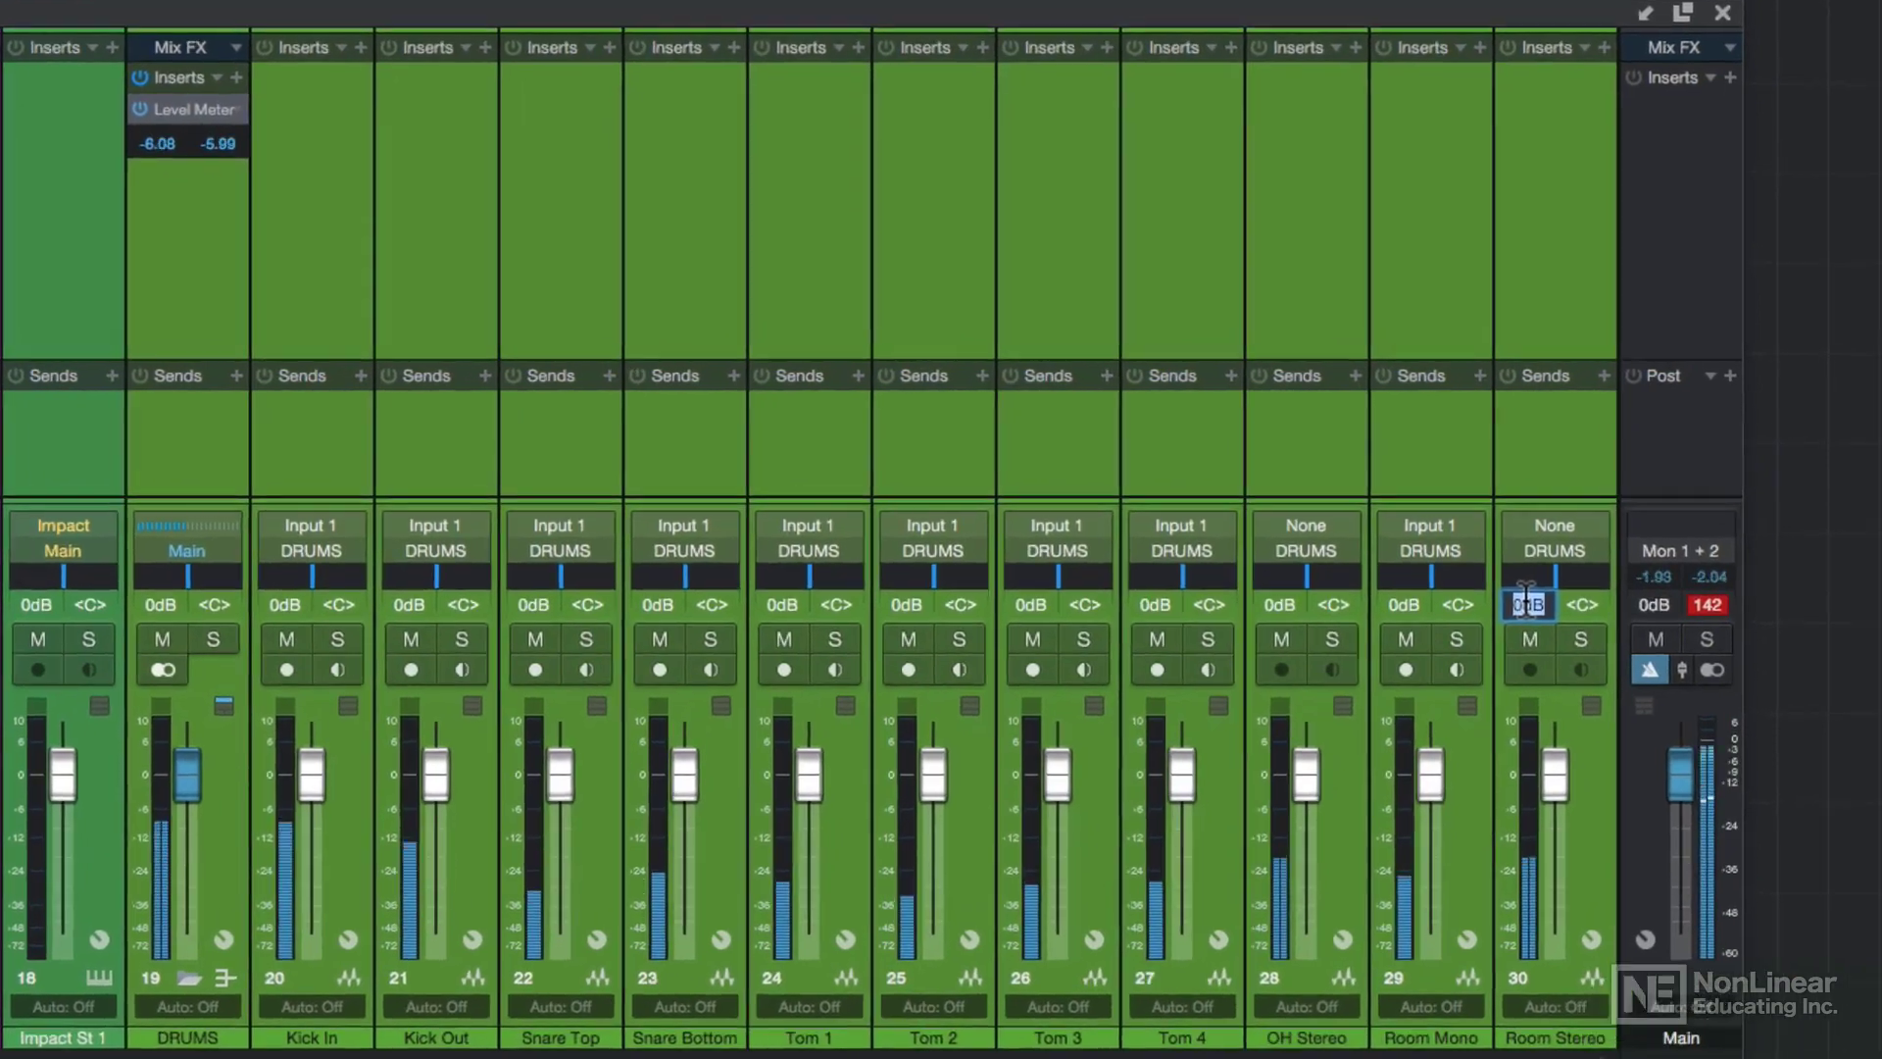
click(1633, 579)
text(-6)
key(Return)
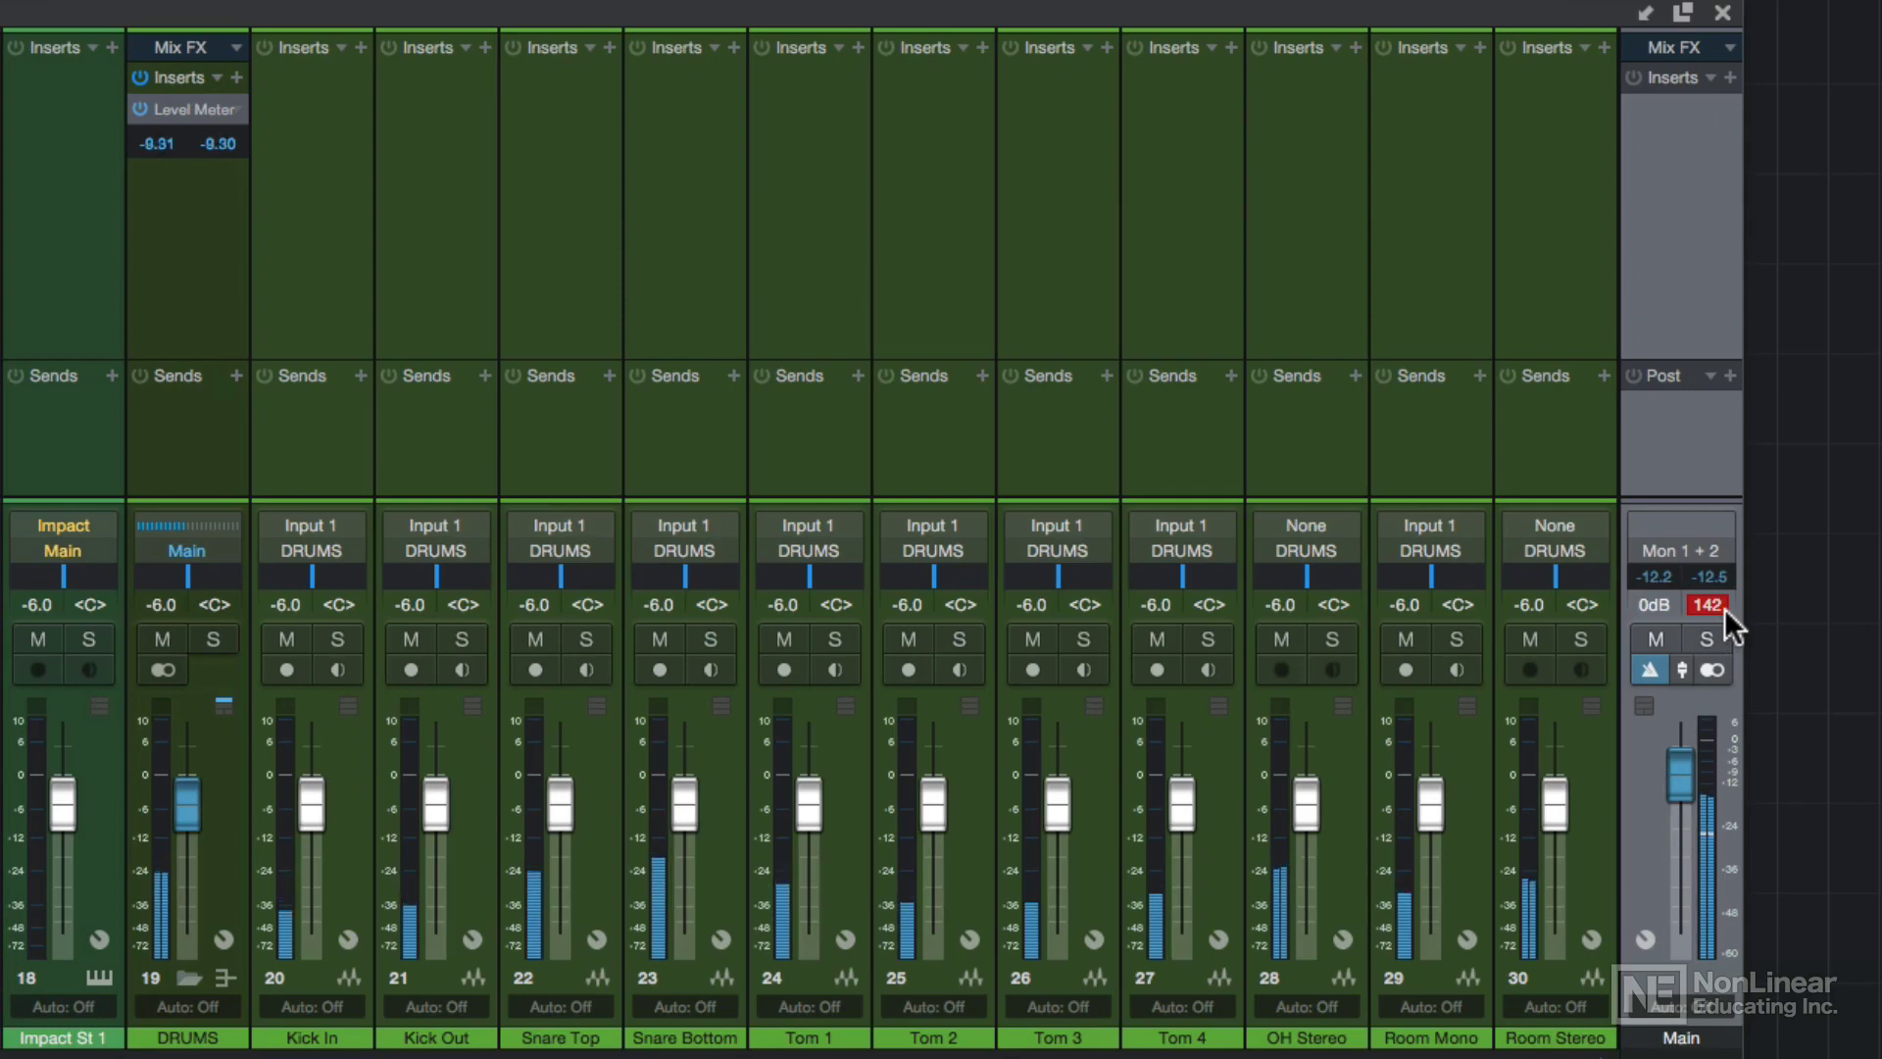
click(1708, 605)
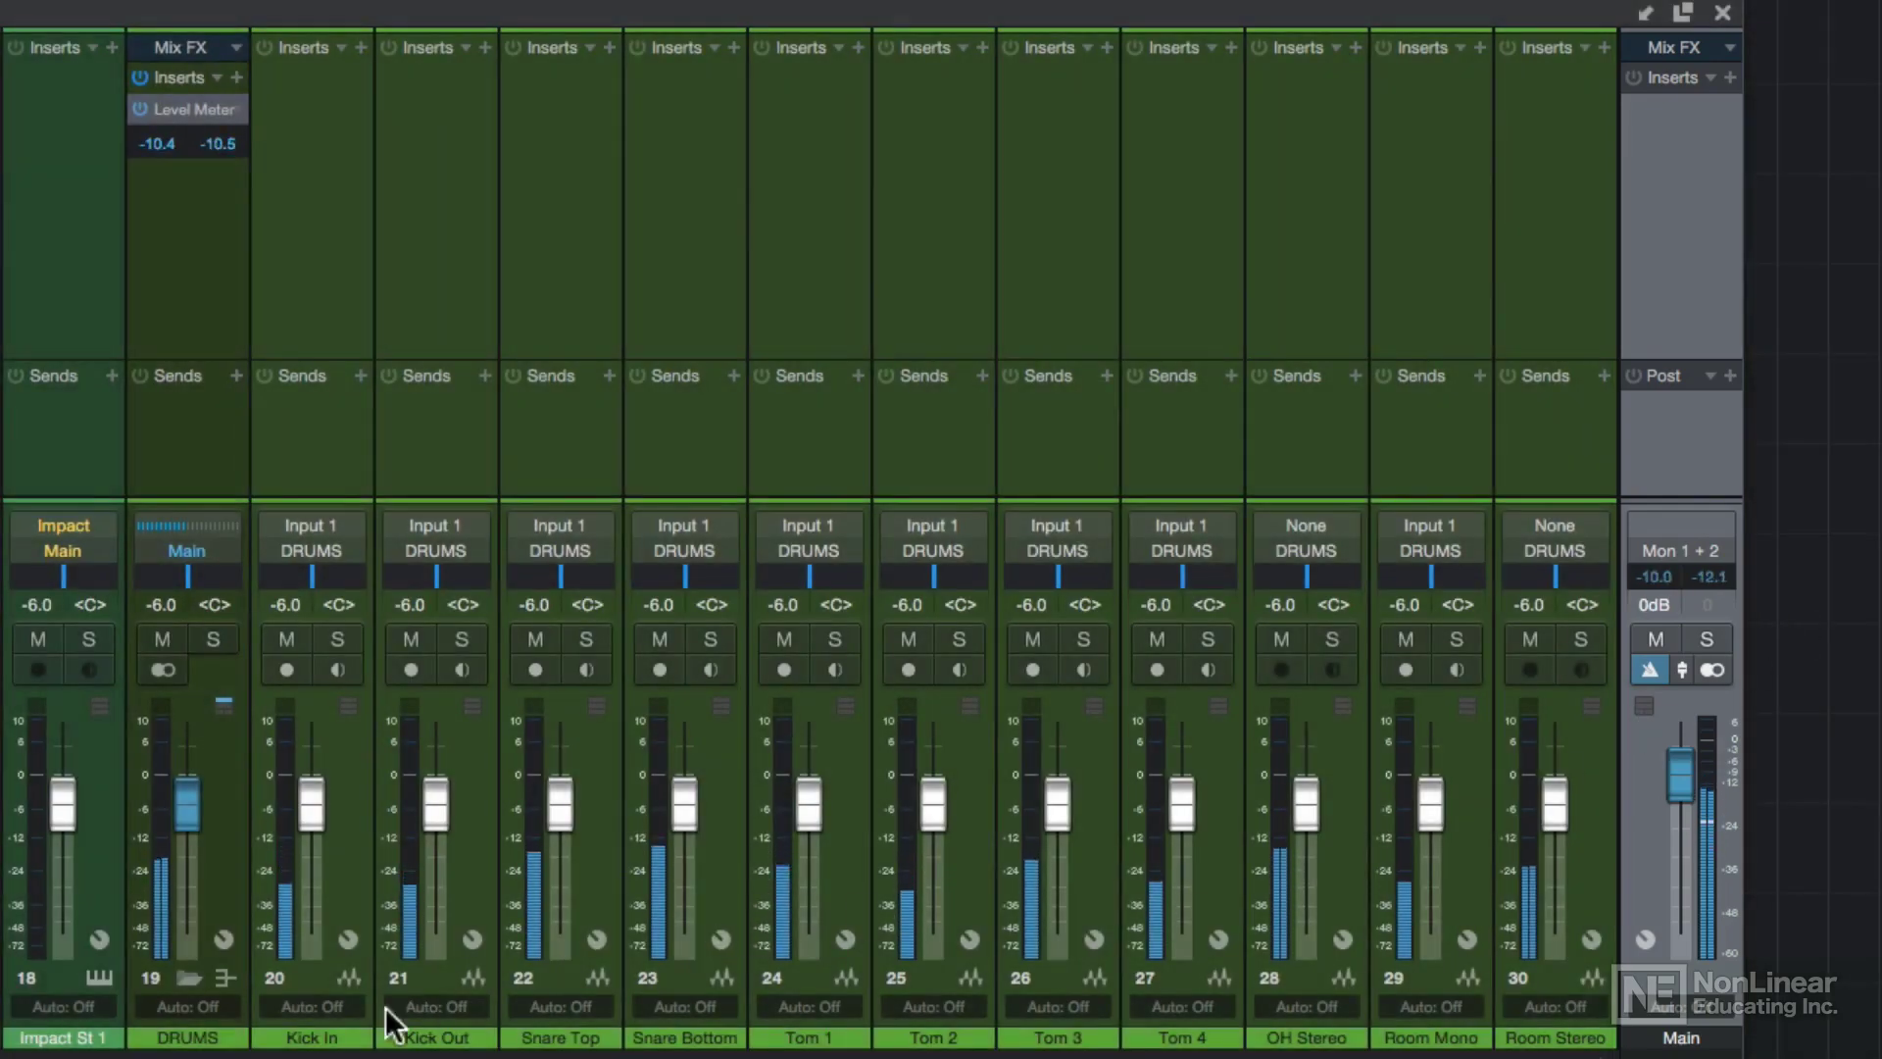
Move the DRUMS through Room Stereo faders together up to +7.8 dB and down to -5.4 dB, and clear the Main clip indicator.
click(137, 1039)
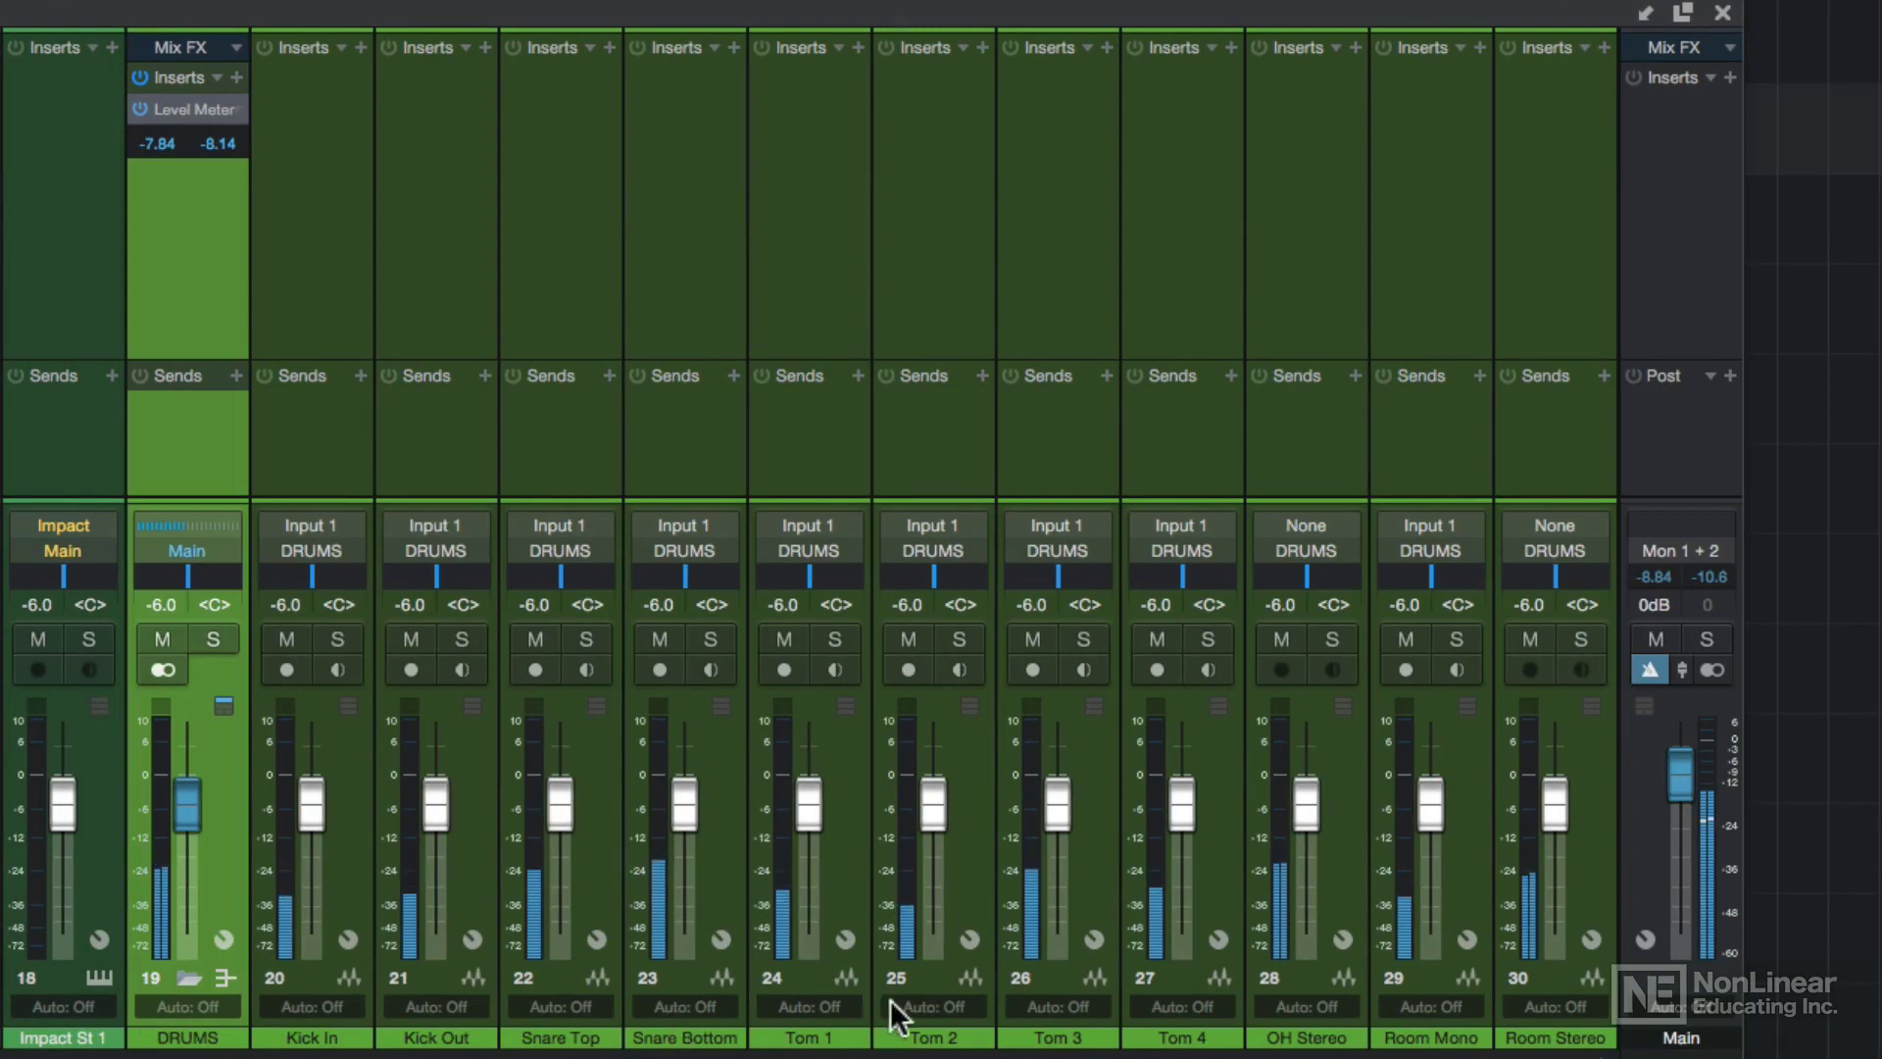
shift+click(1529, 1046)
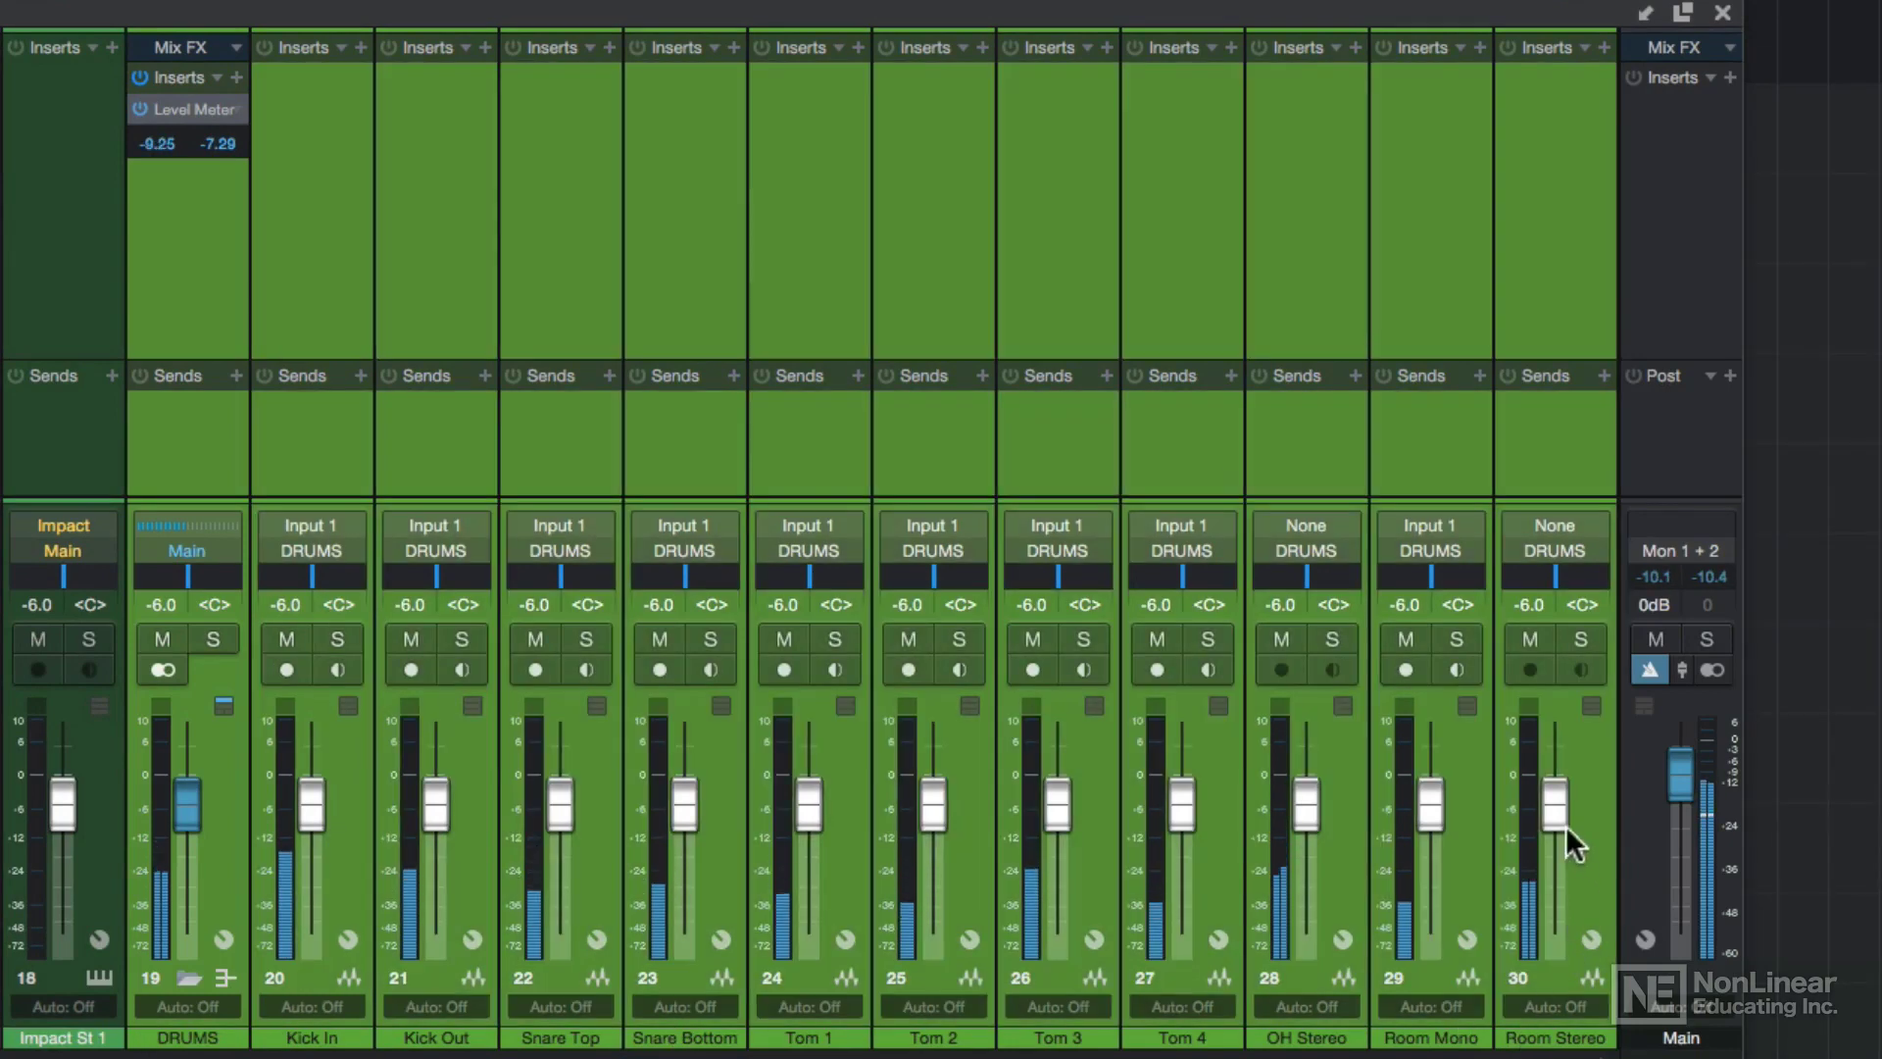
drag(1556, 818, 1548, 754)
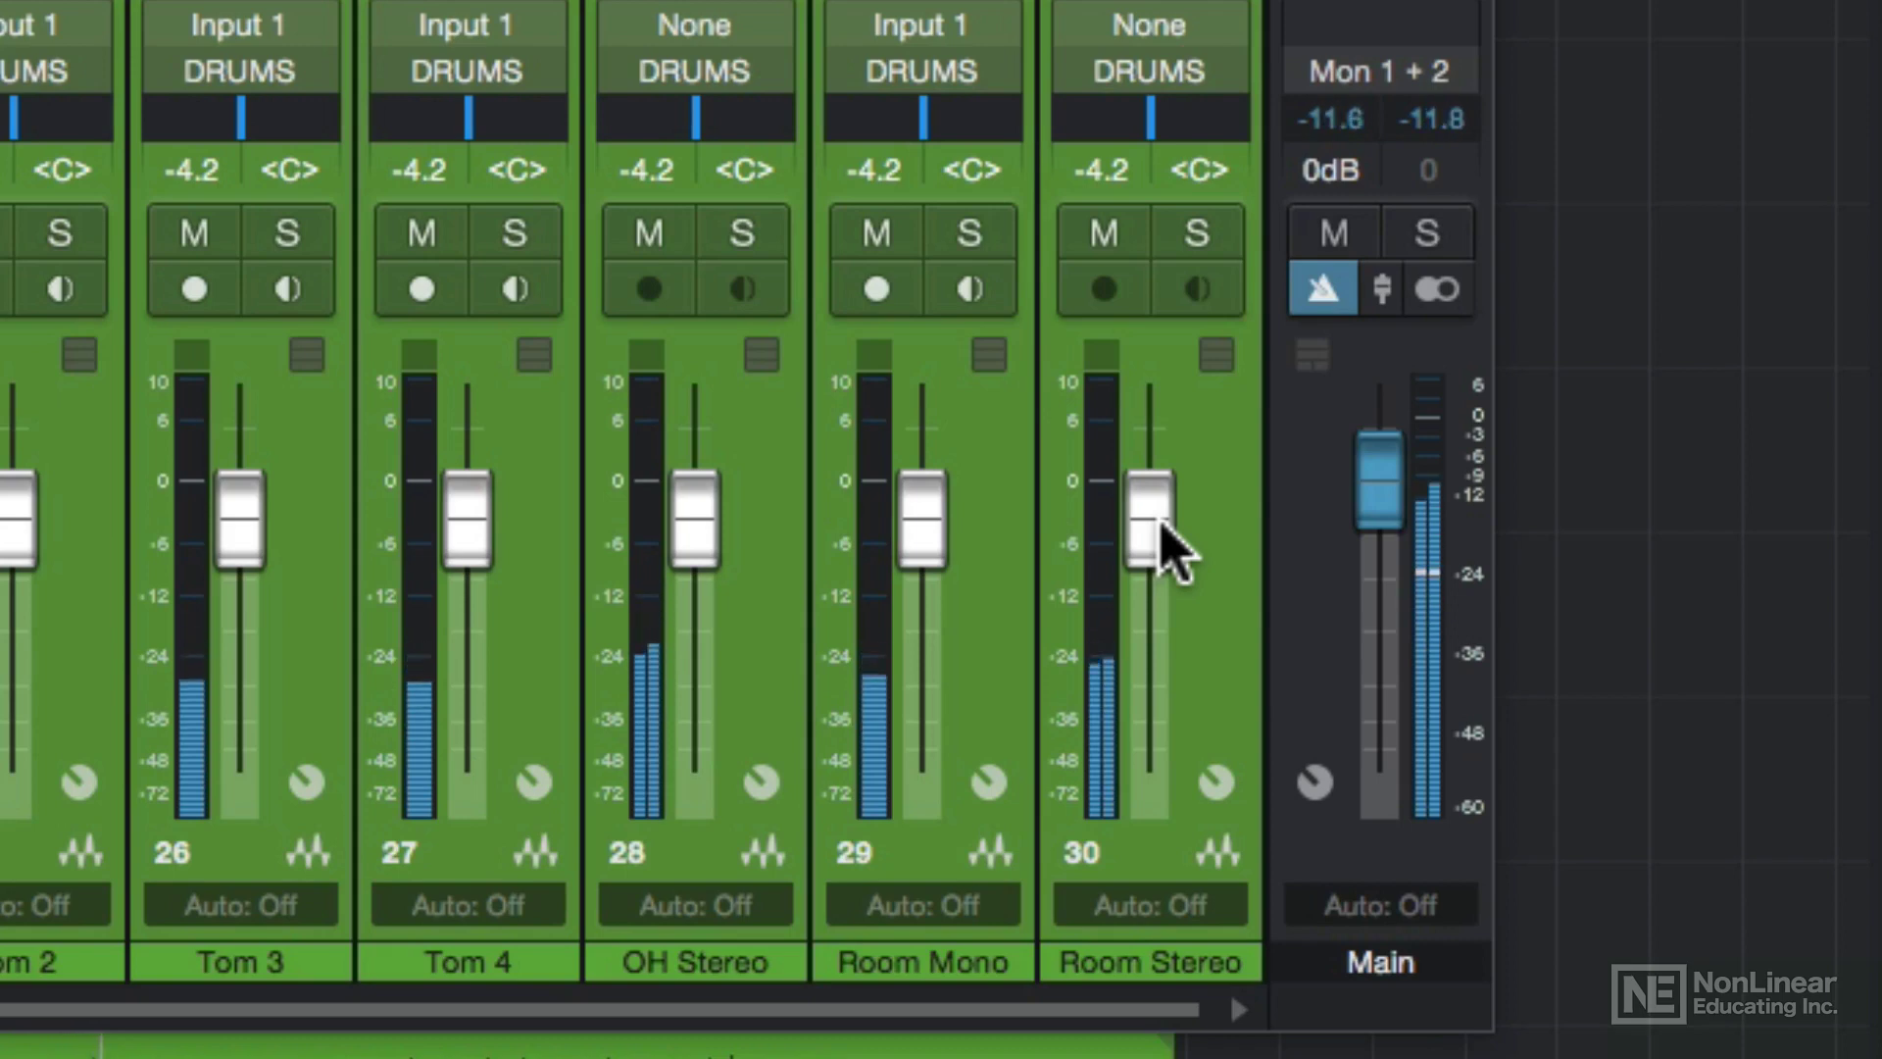
drag(1161, 538, 1150, 415)
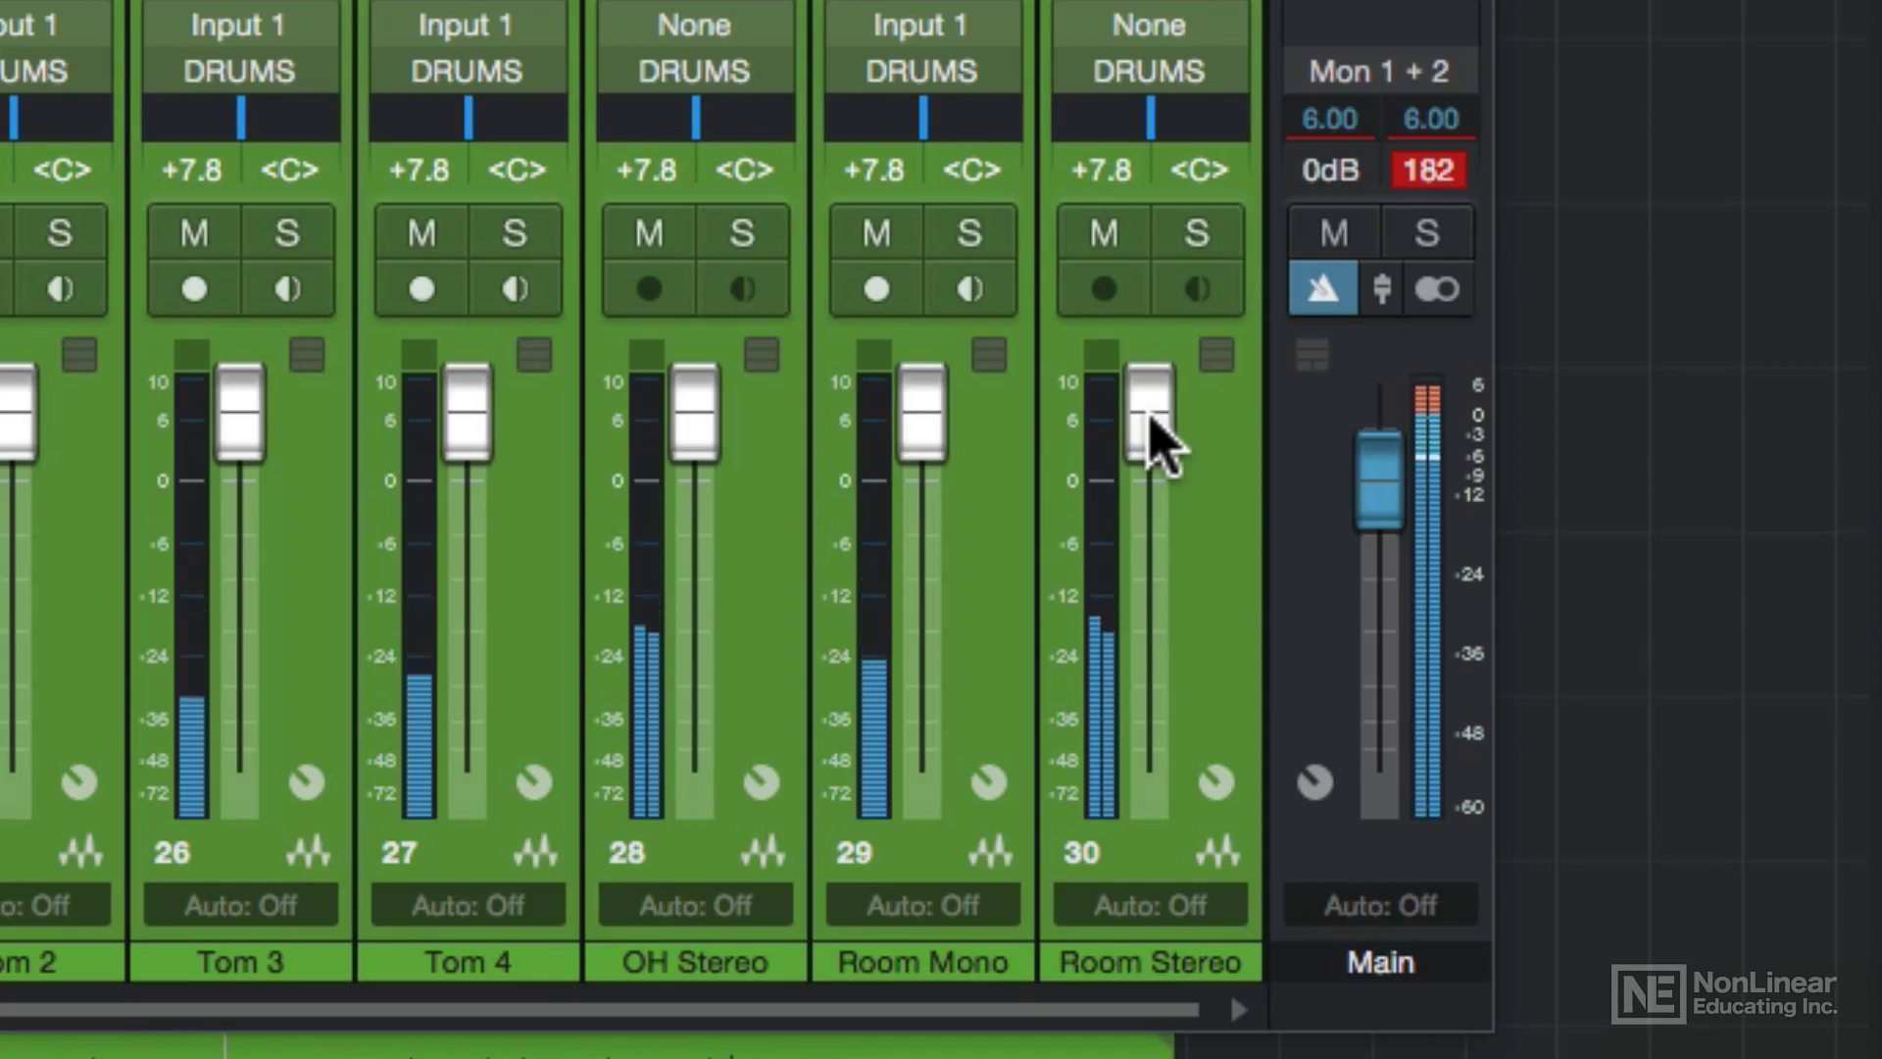
click(1152, 418)
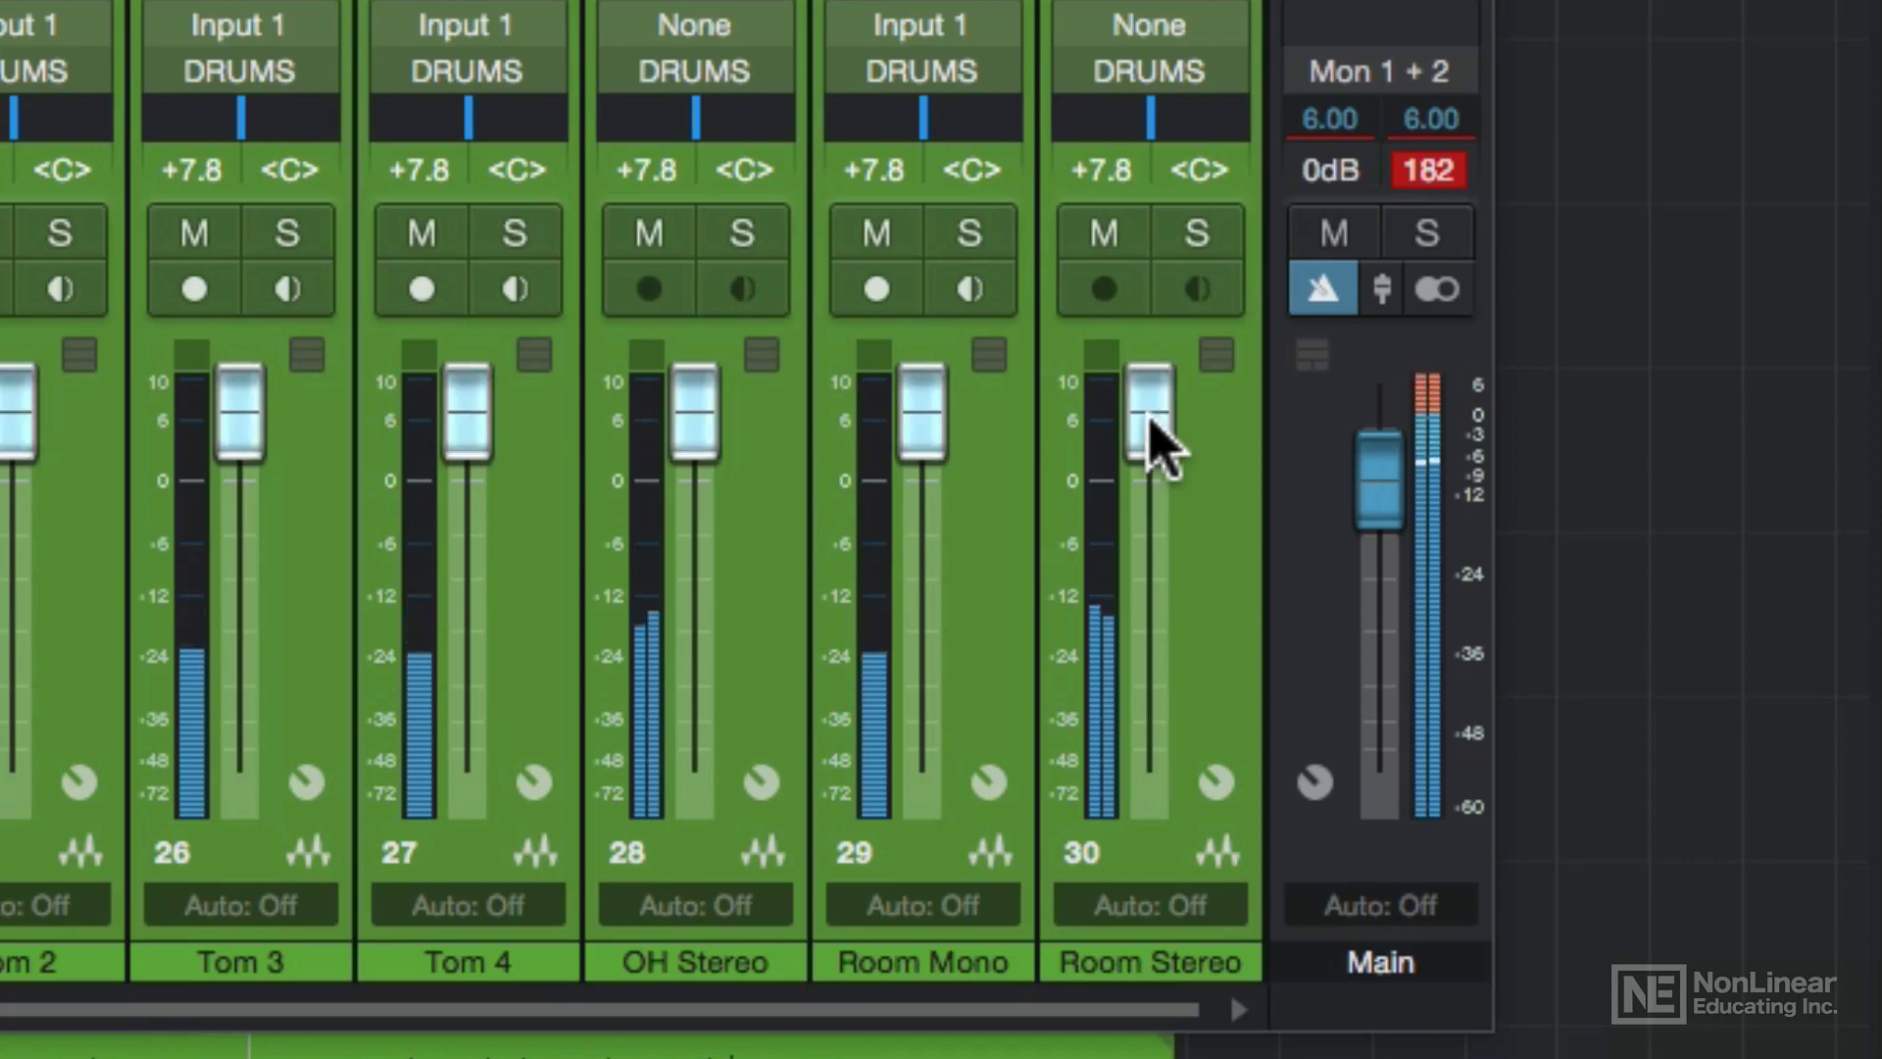
drag(1151, 419, 1151, 539)
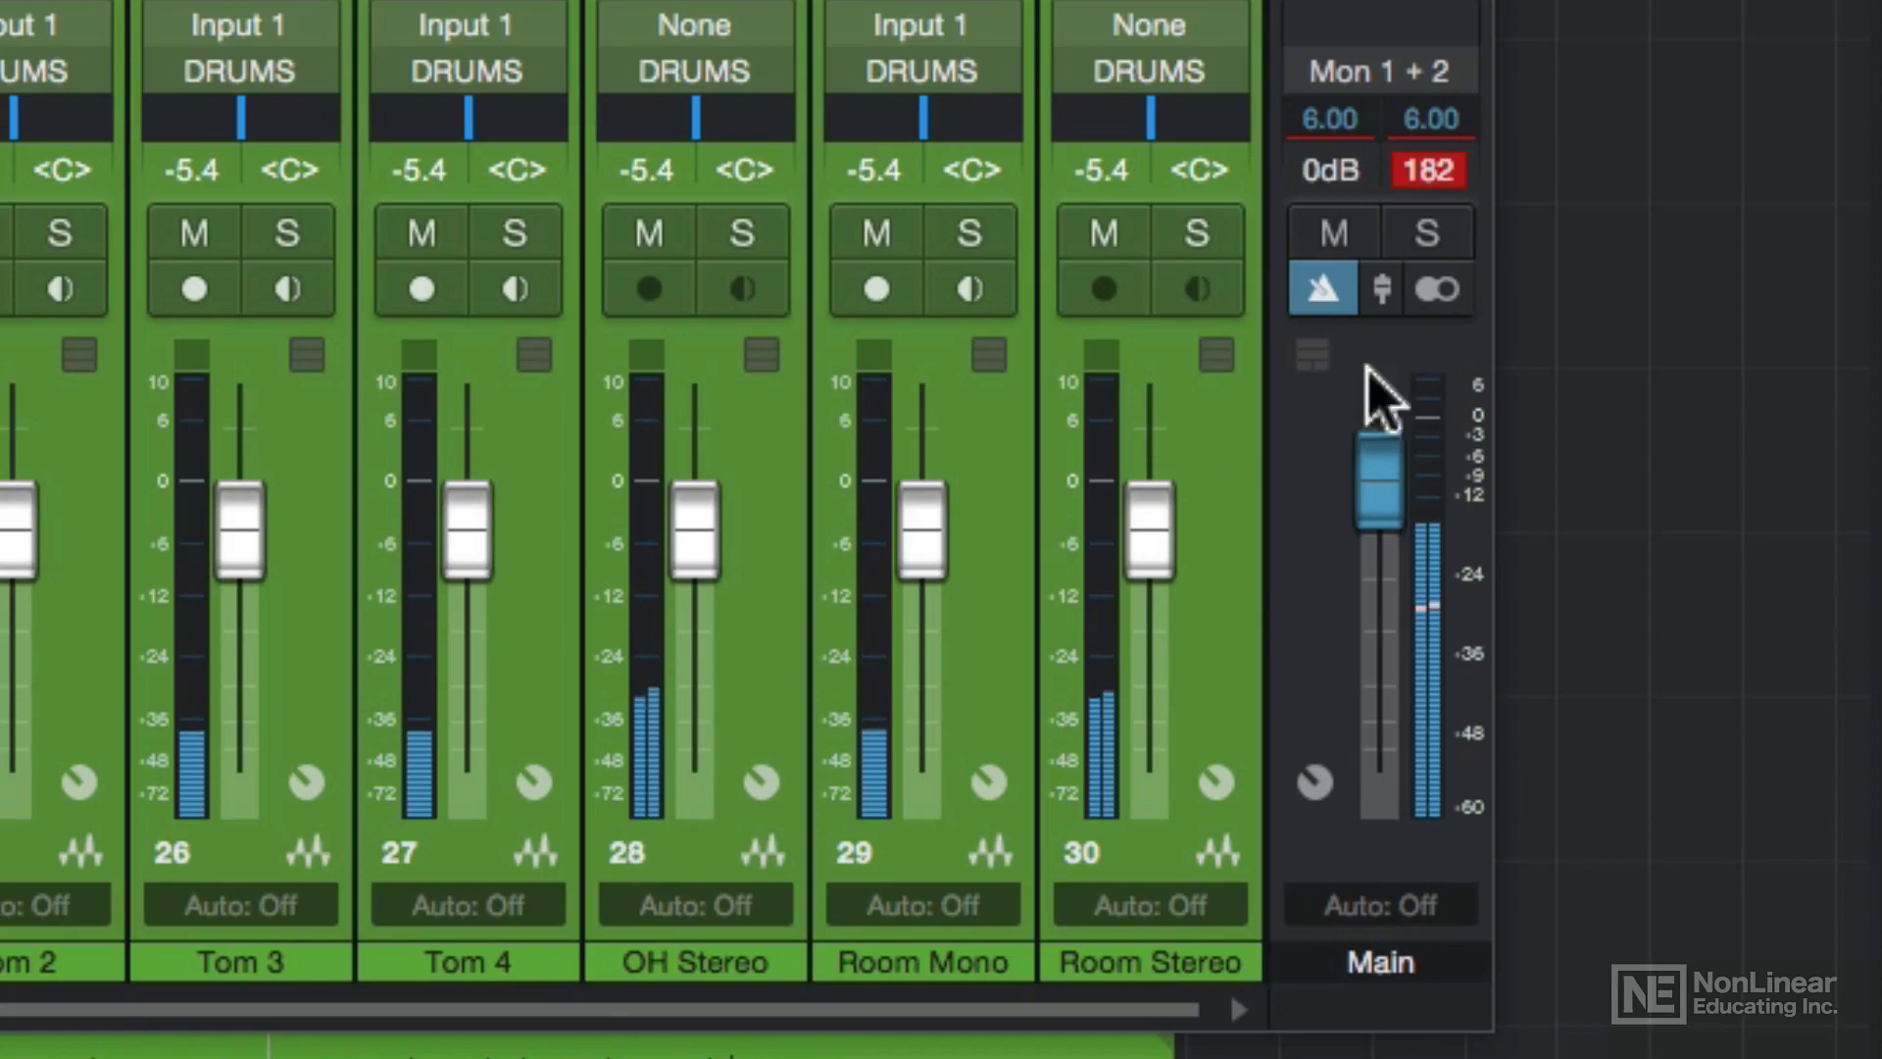
click(1443, 179)
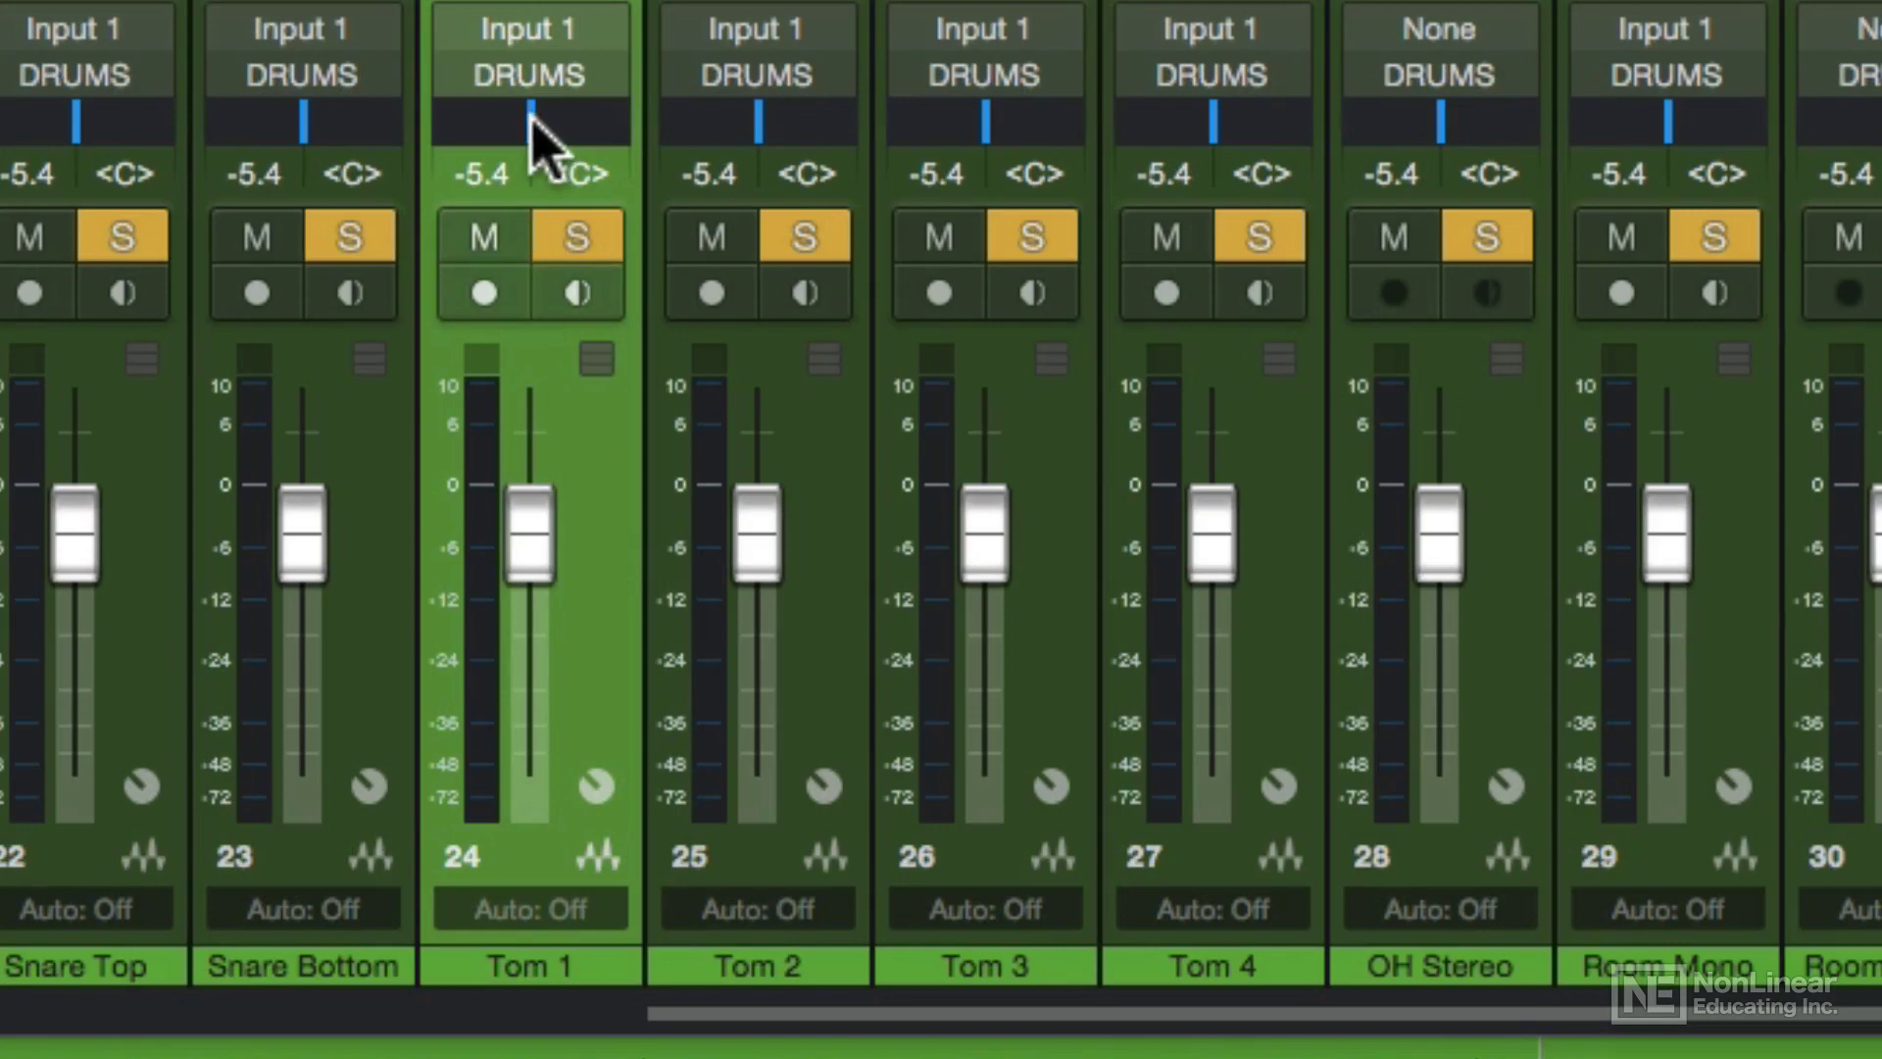
Pan the toms across the stereo field: Tom 1 to L47, Tom 3 to R66 and Tom 4 to L66.
drag(531, 112, 495, 157)
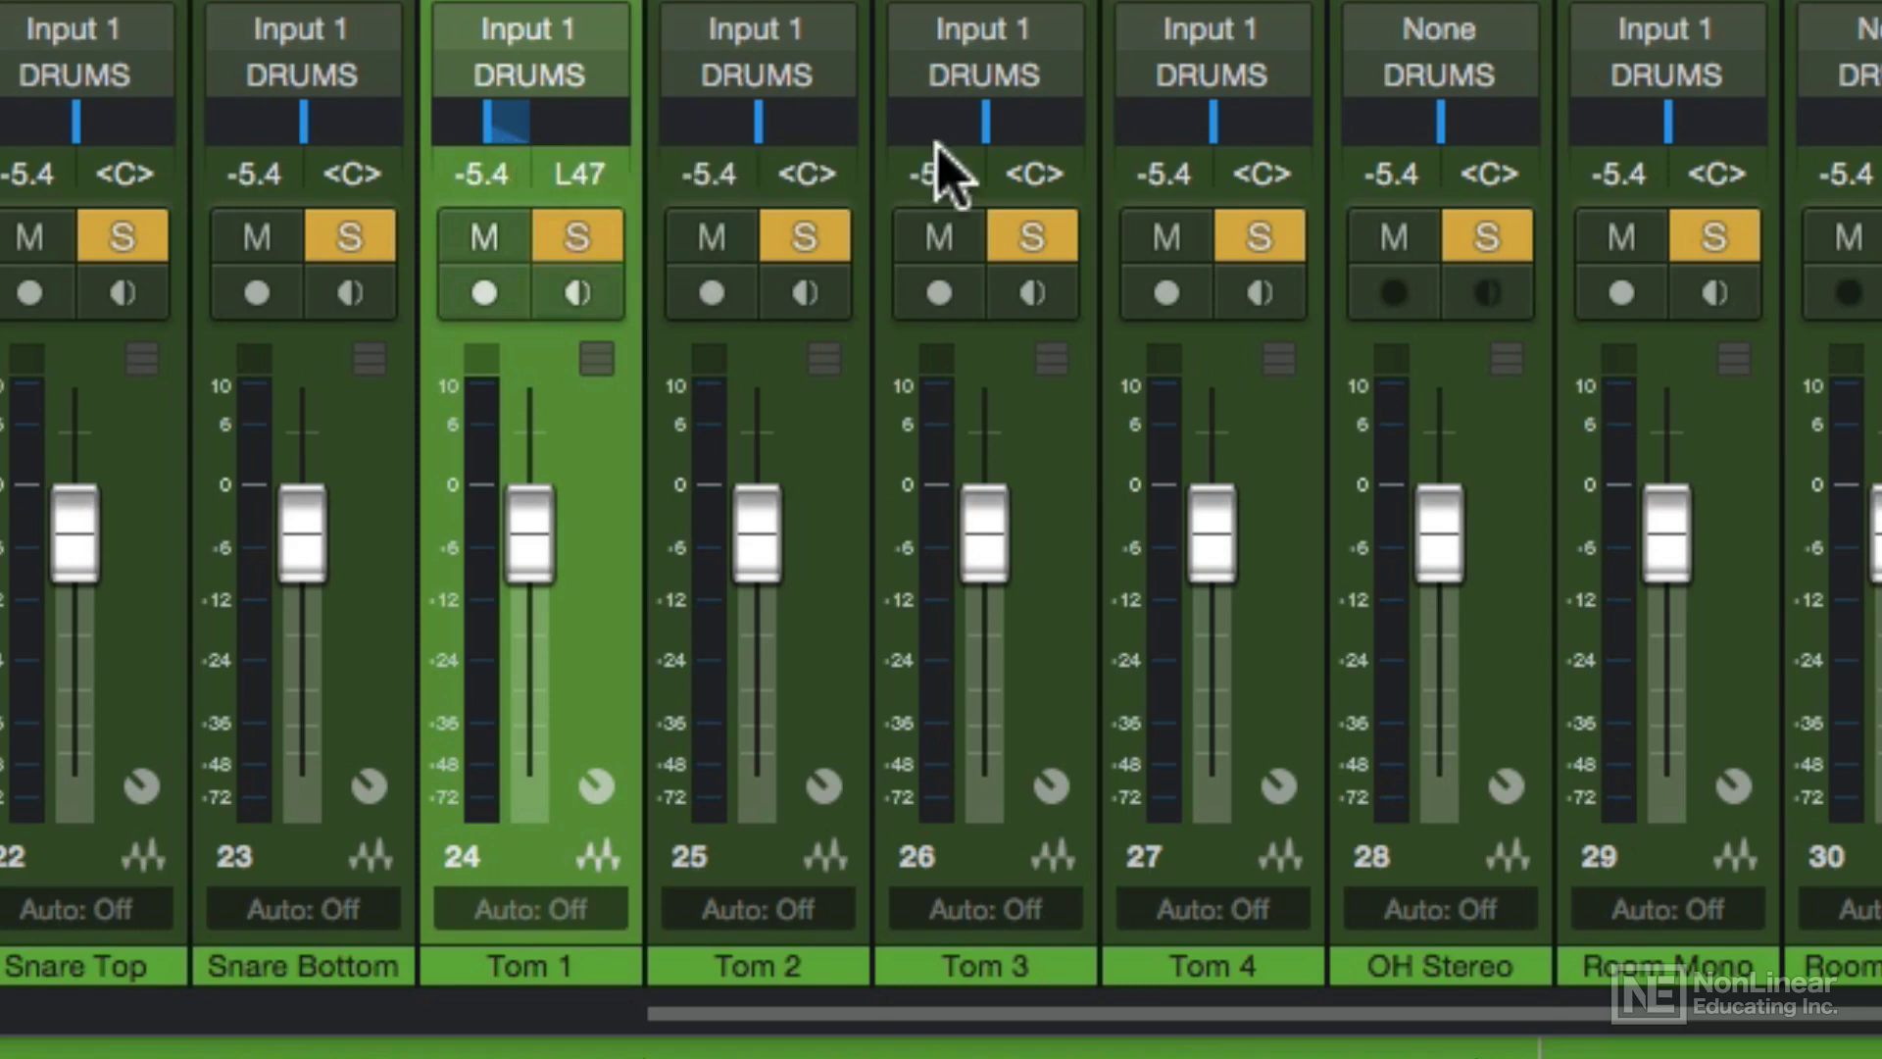
drag(984, 125, 1084, 126)
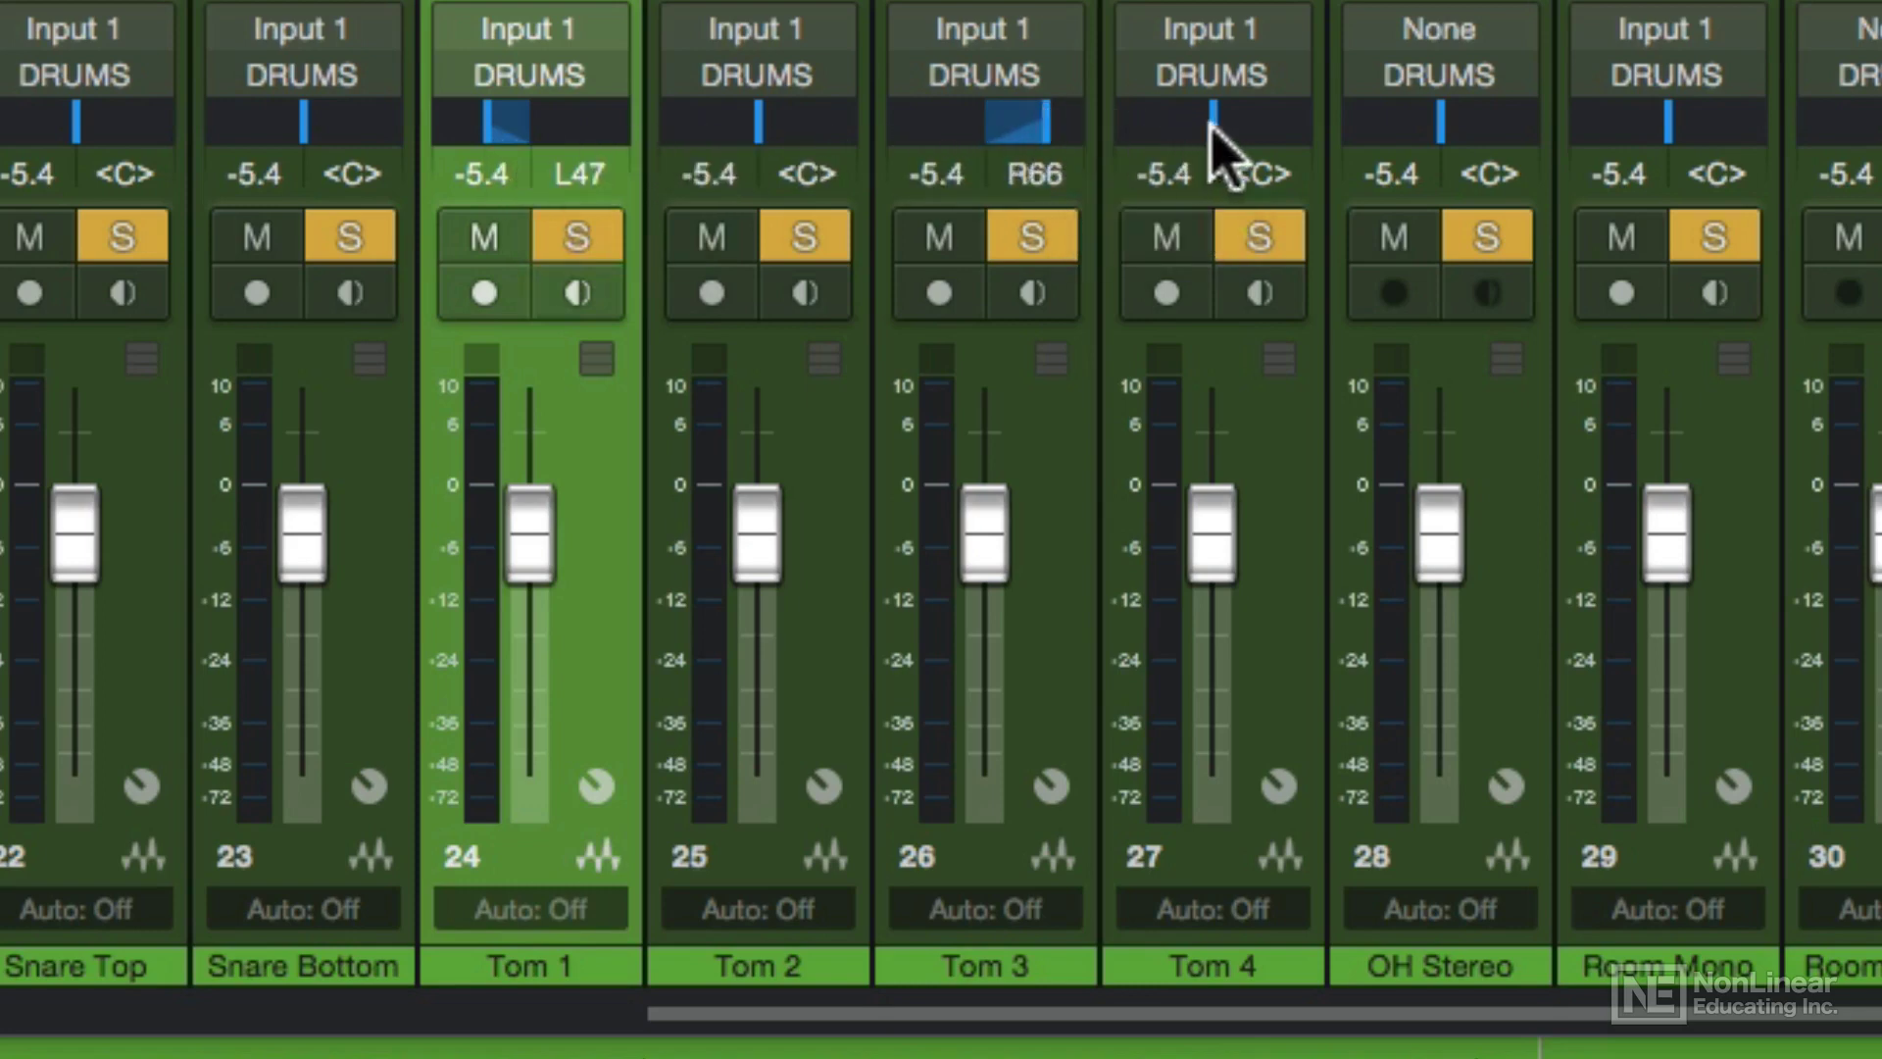
drag(1218, 138, 1145, 188)
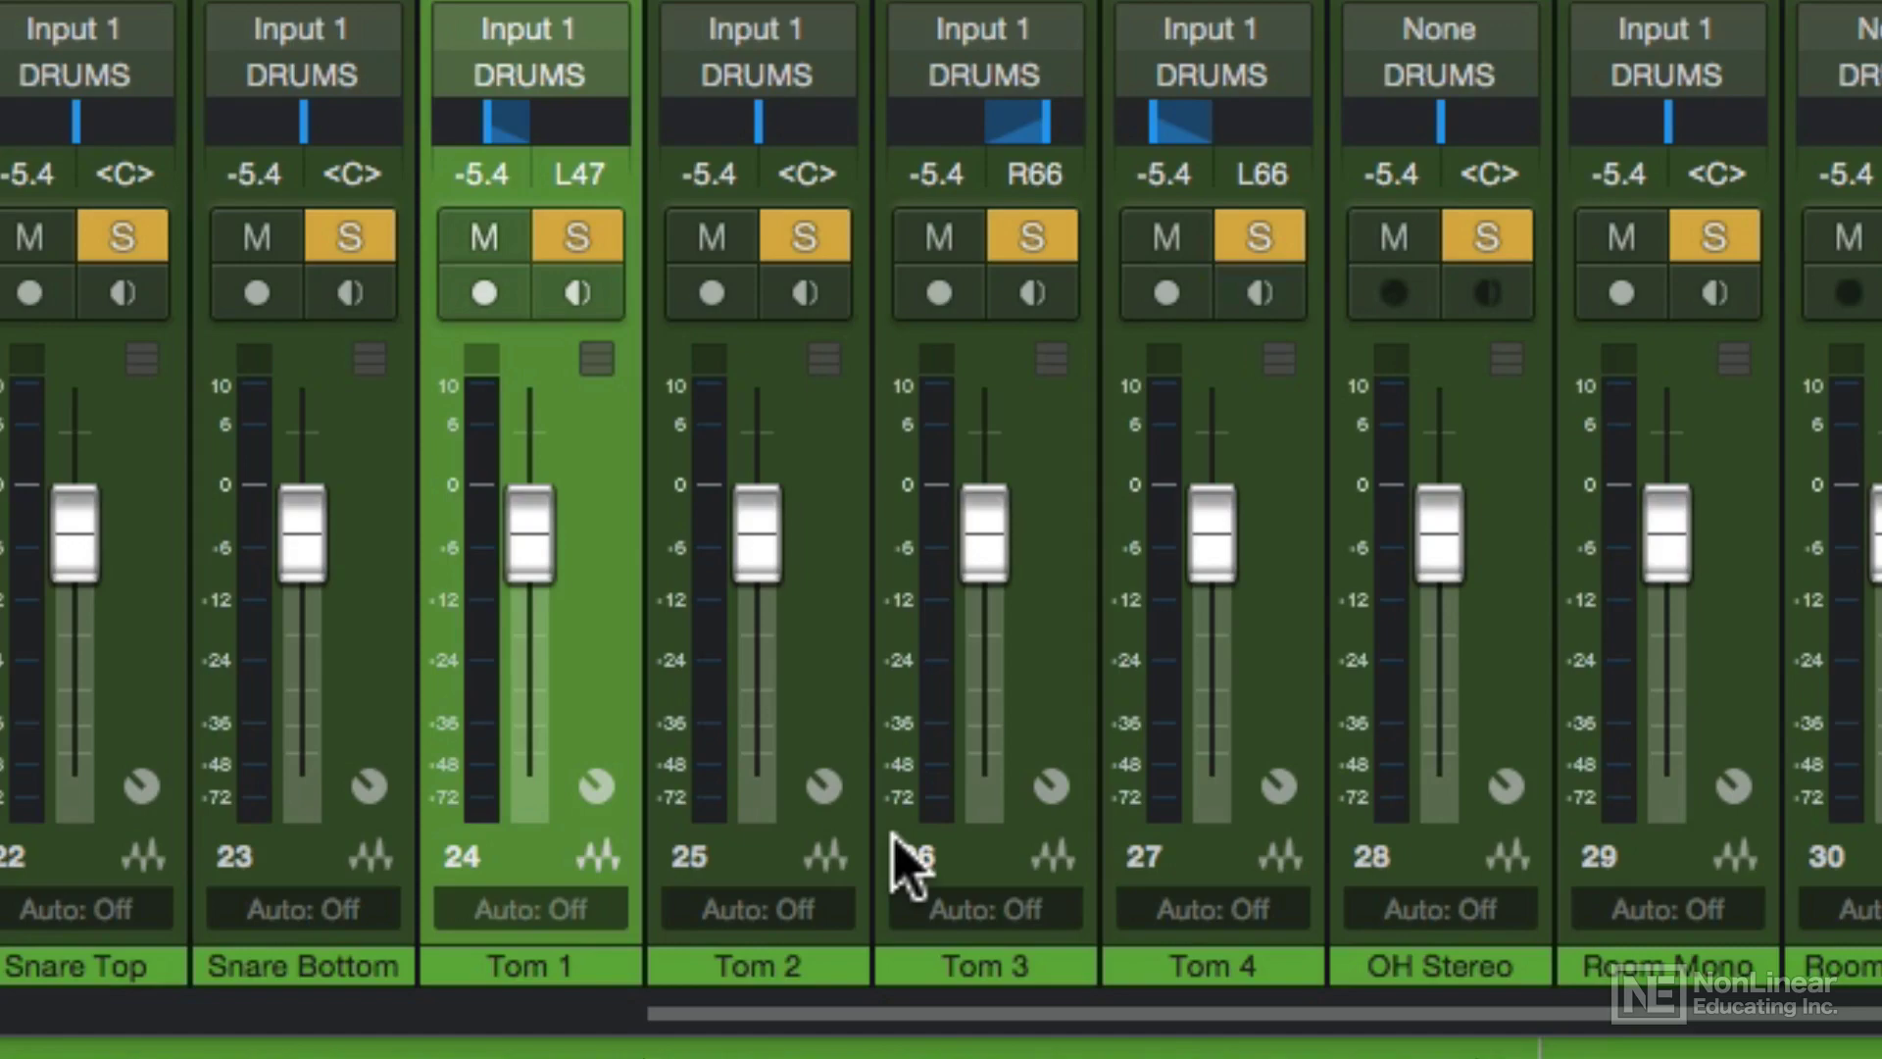
Pan Shaker 1 hard left and Shaker 2 hard right.
scroll(907, 867, left, 10)
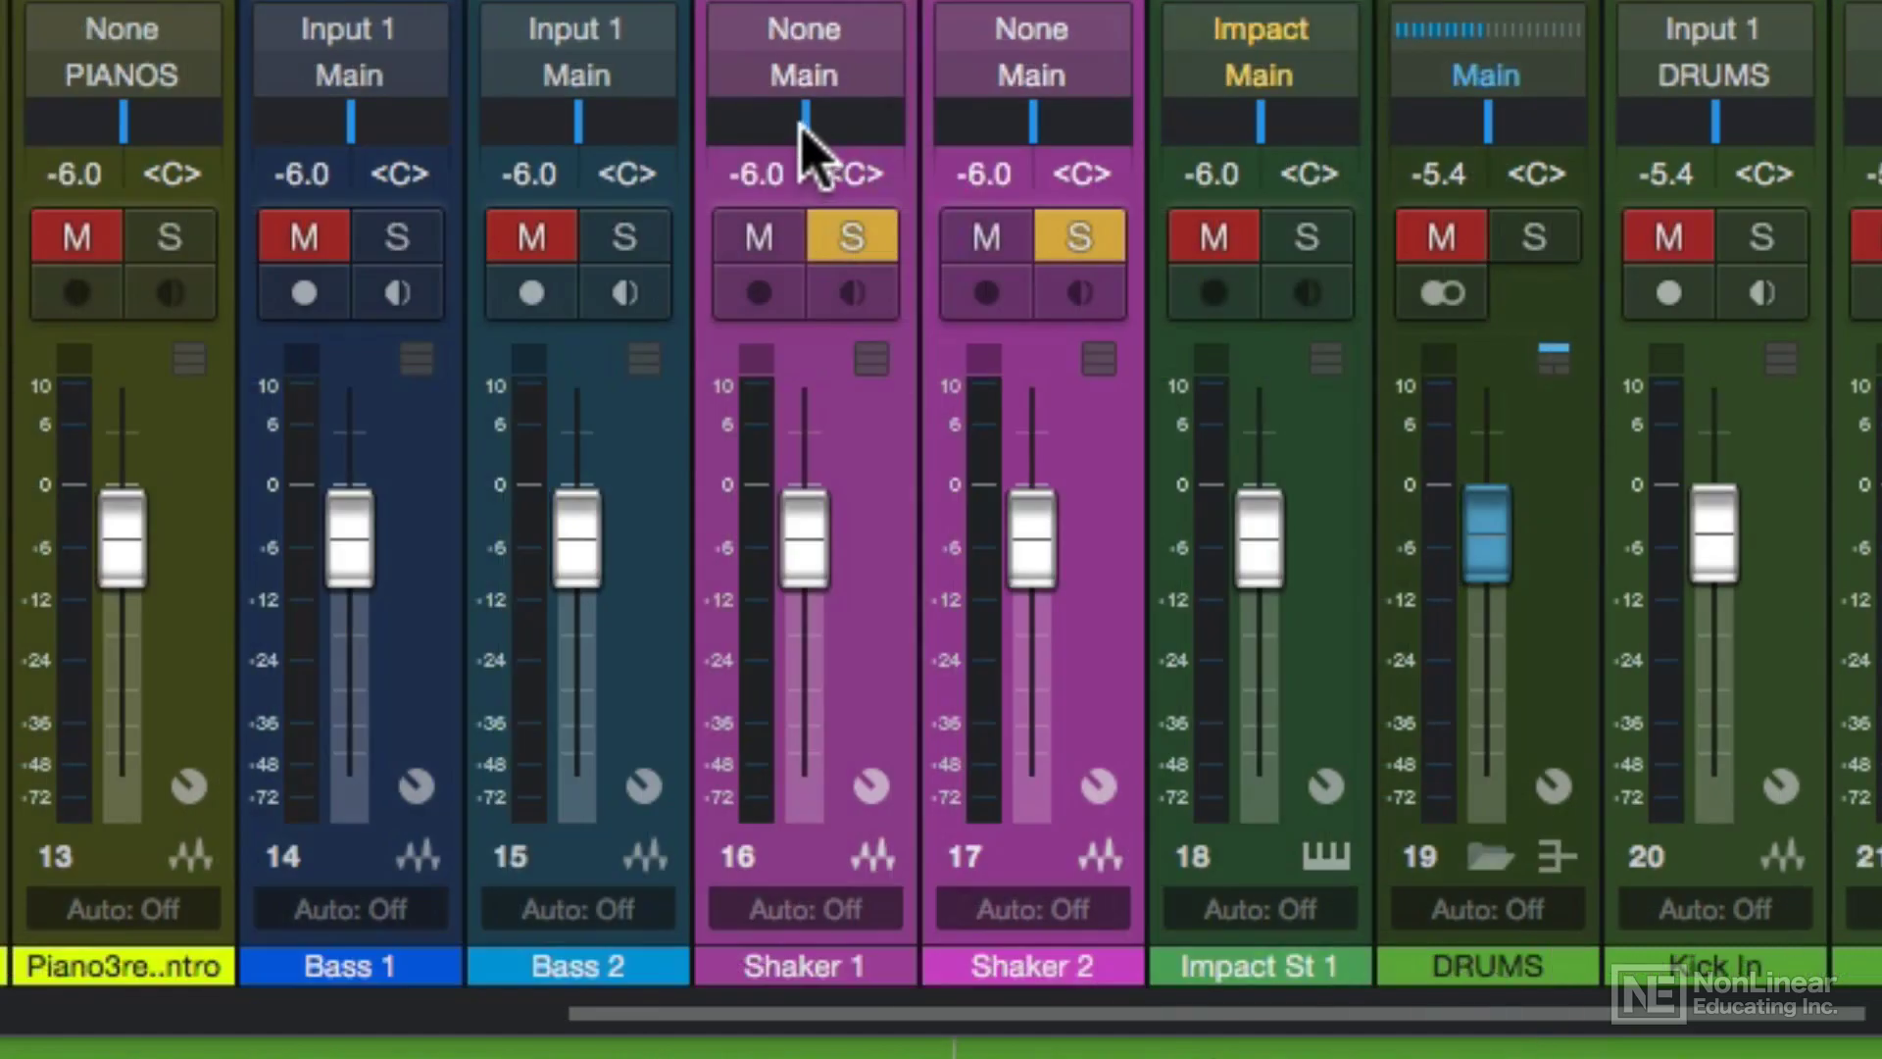
drag(804, 123, 686, 128)
drag(1010, 122, 1172, 160)
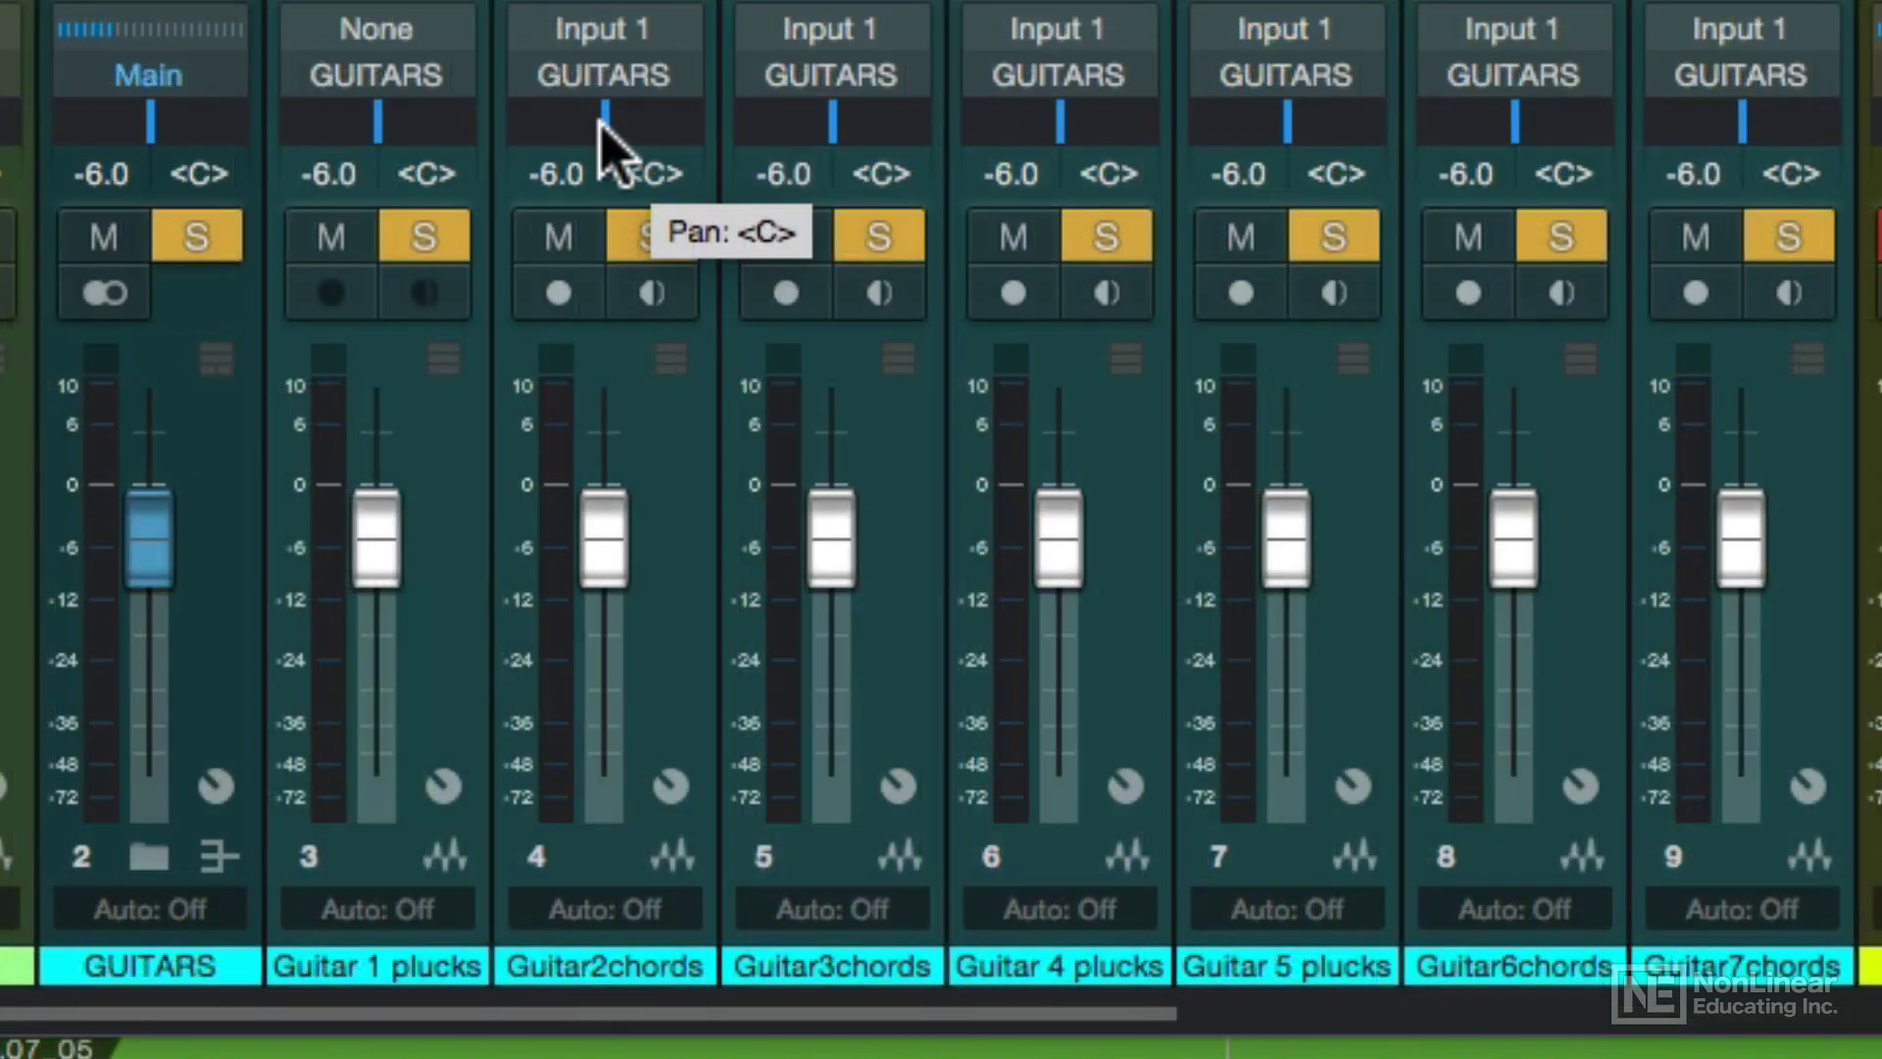
During playback, pan Guitar2chords, Guitar 4 plucks and Guitar6chords hard left, and Guitar3chords, Guitar 5 plucks and Guitar7chords hard right.
key(space)
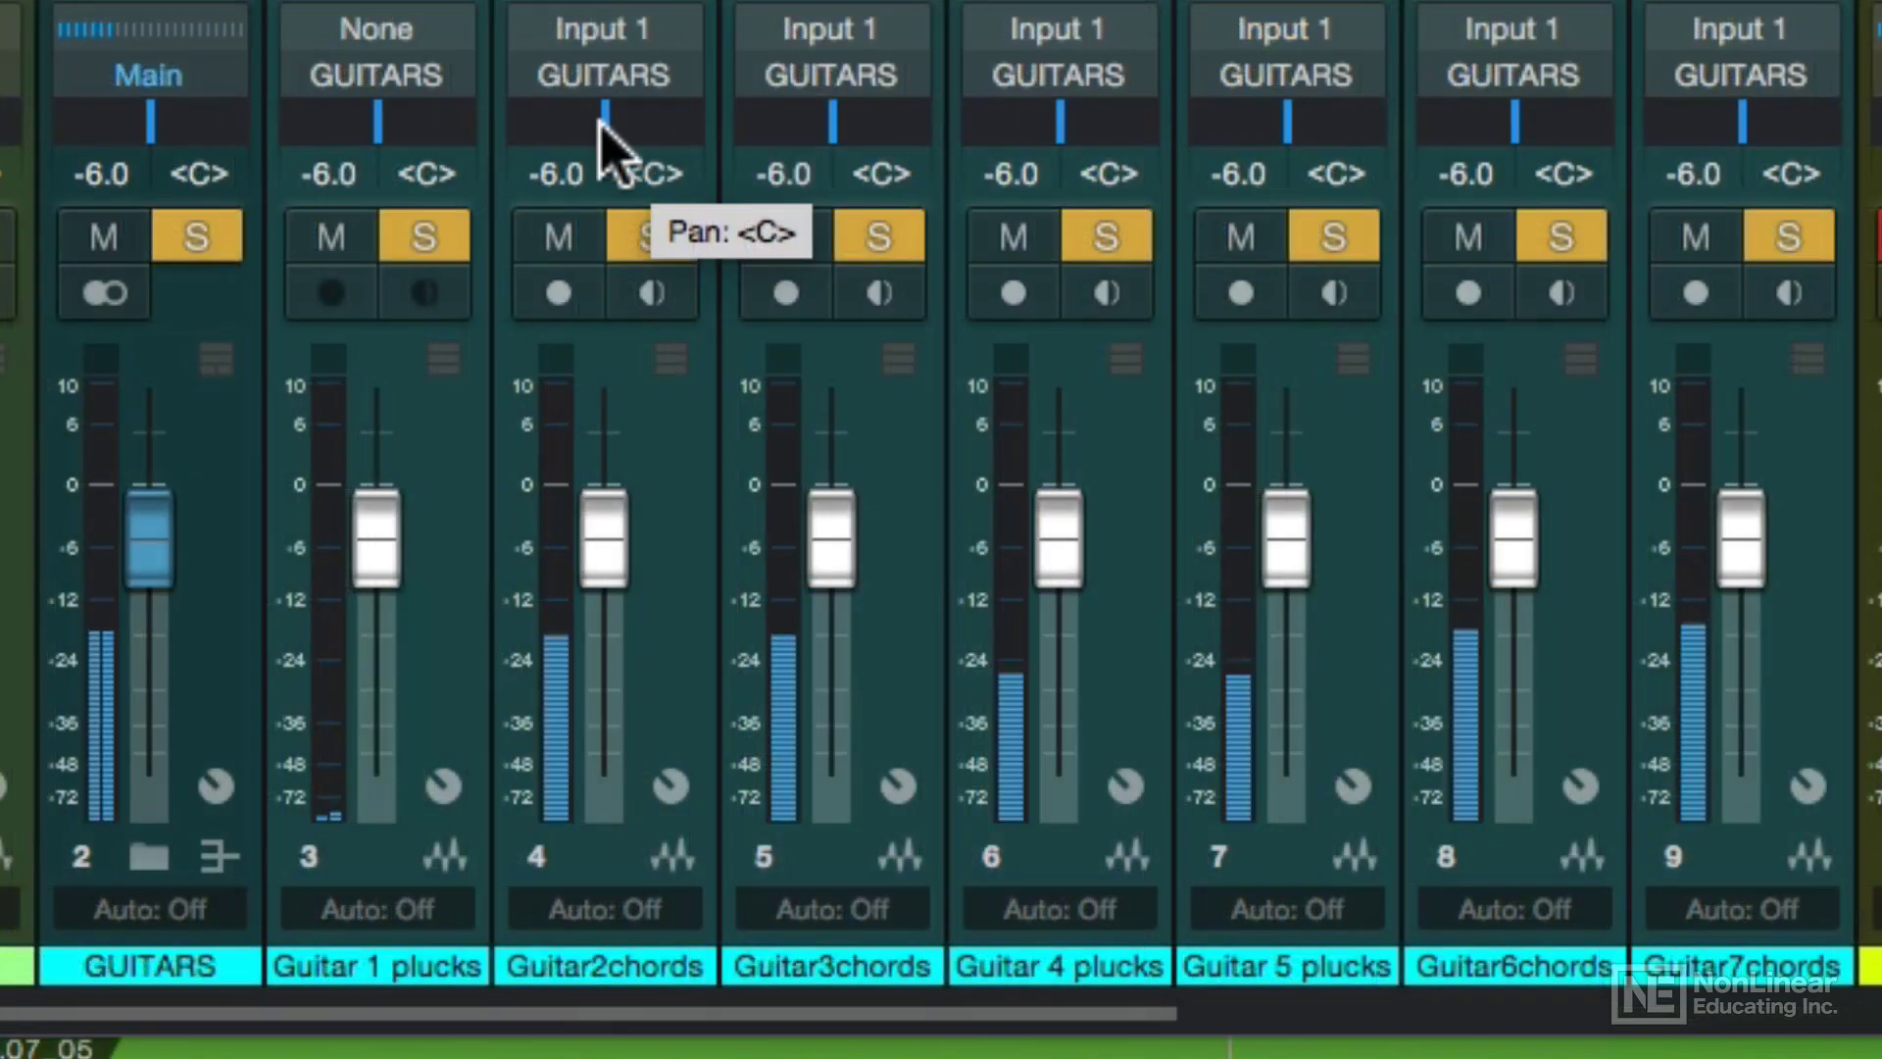
drag(601, 126, 478, 126)
drag(821, 118, 1005, 137)
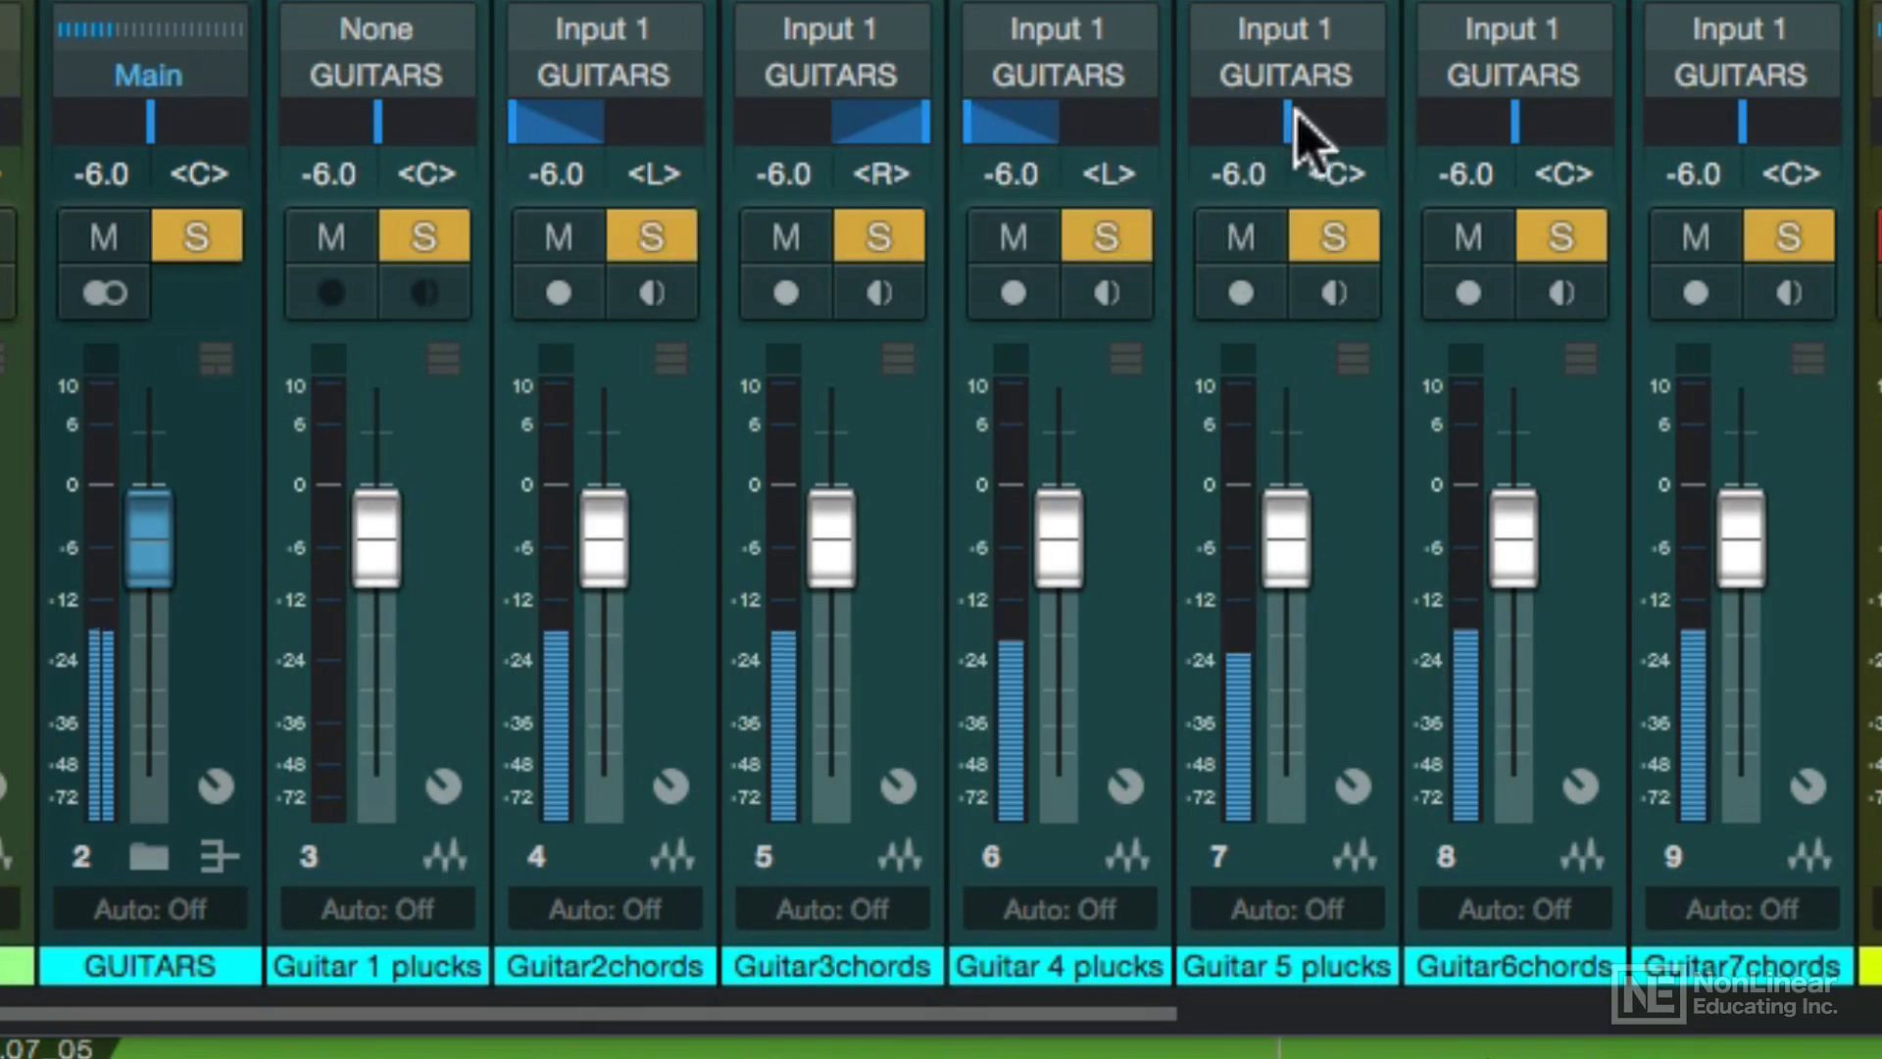
drag(1302, 127, 1397, 118)
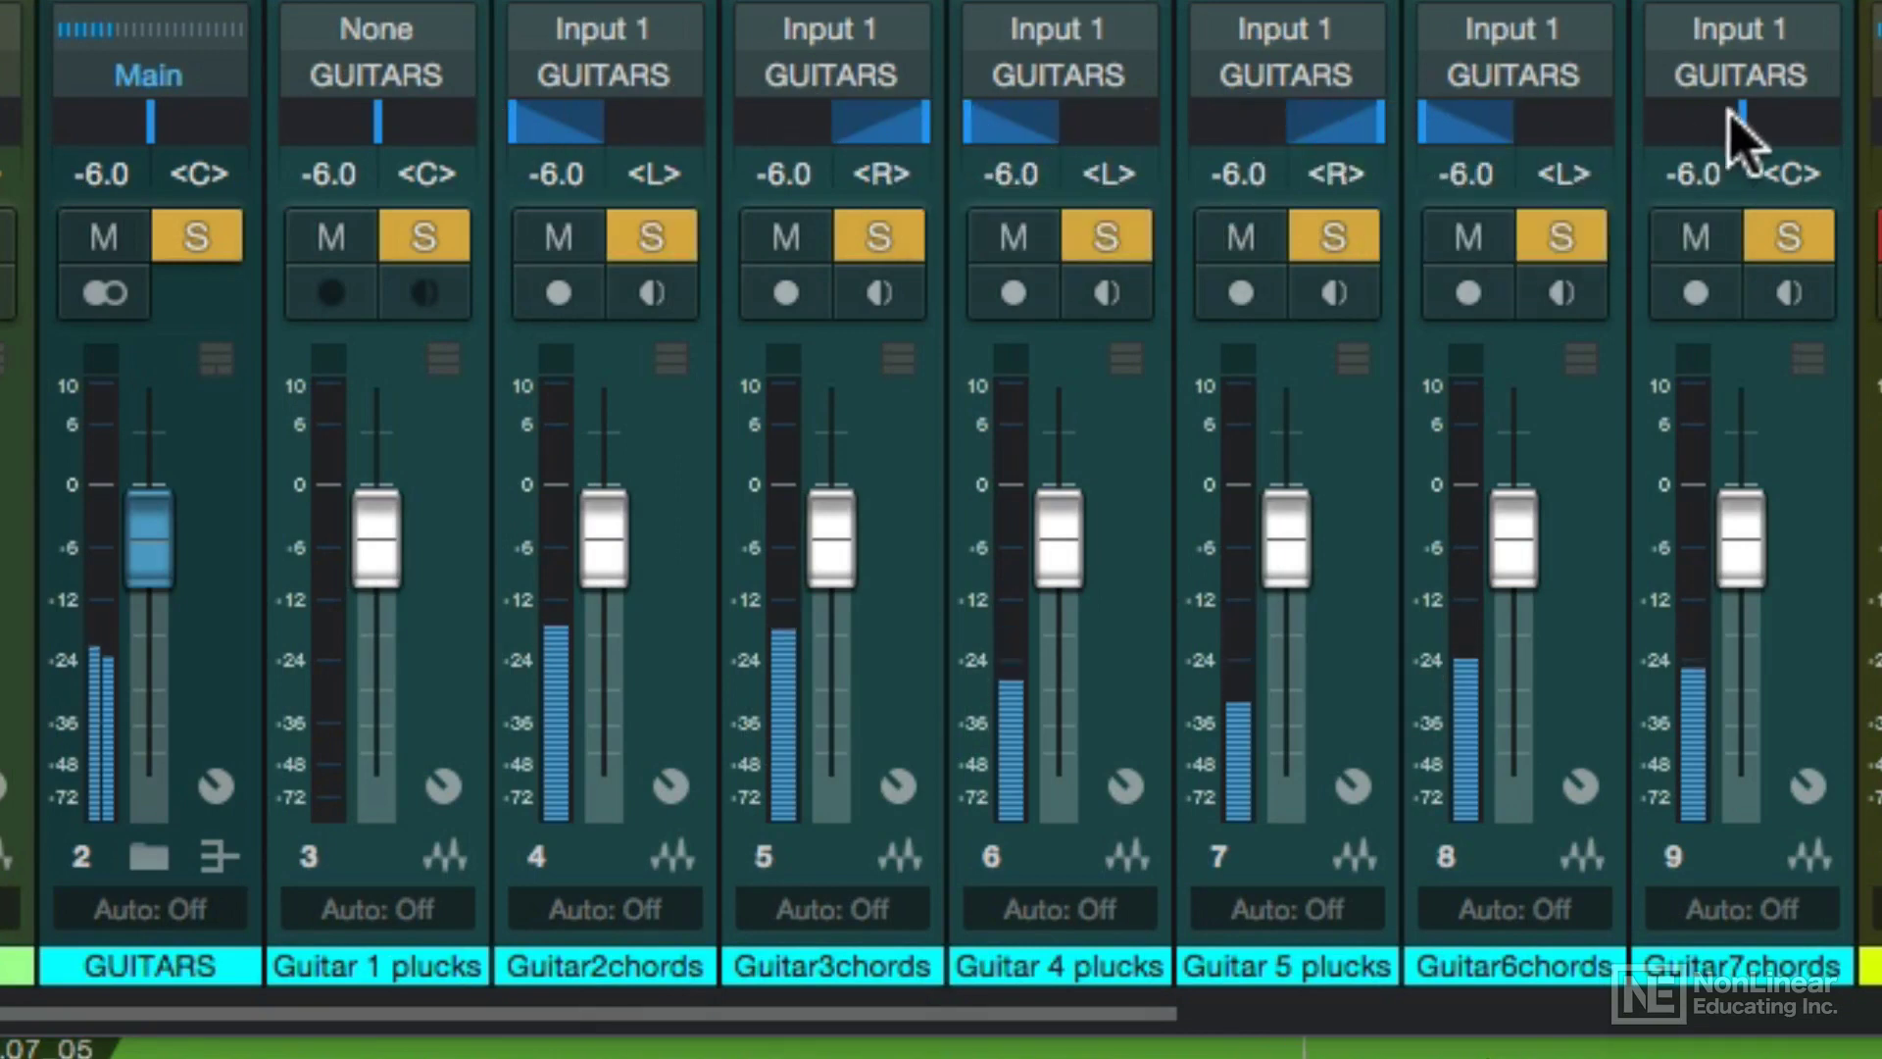
drag(1735, 118, 1877, 162)
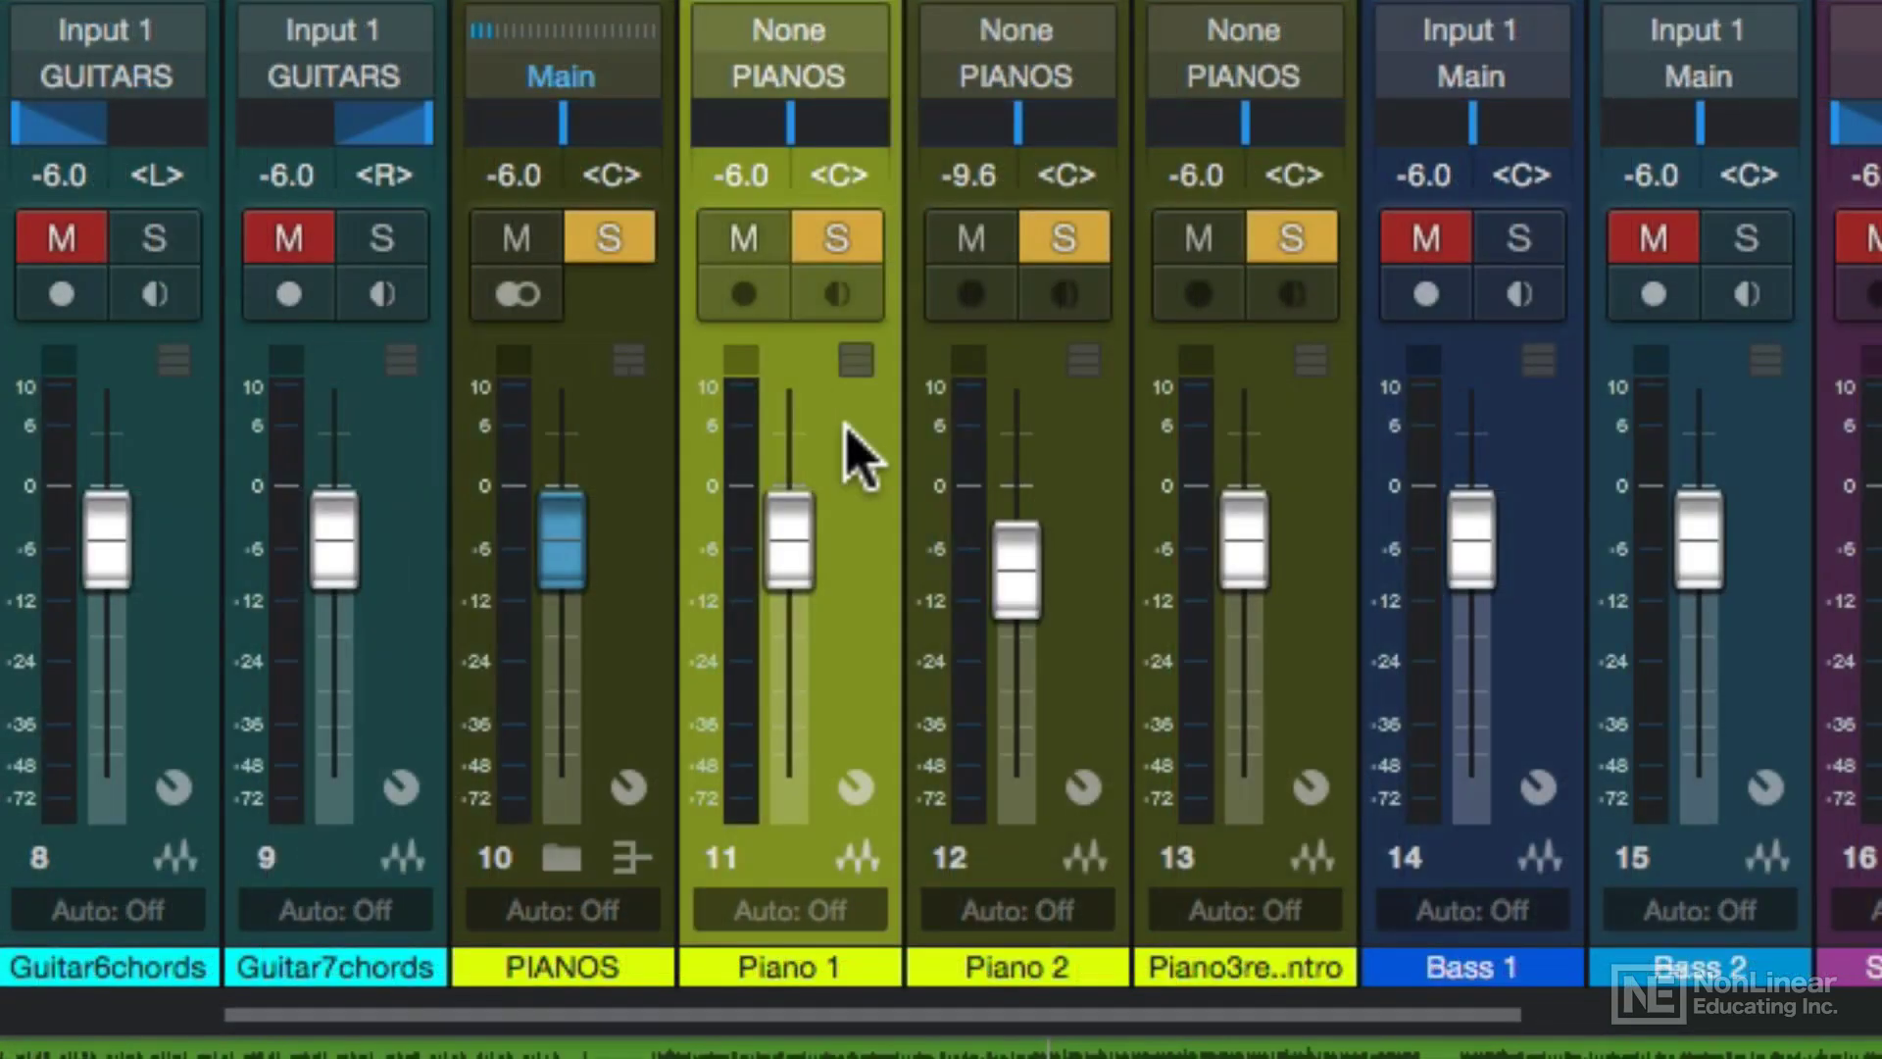
Pan Piano 1 to R42 and Piano 2 to L62, and select the third piano channel.
click(1058, 453)
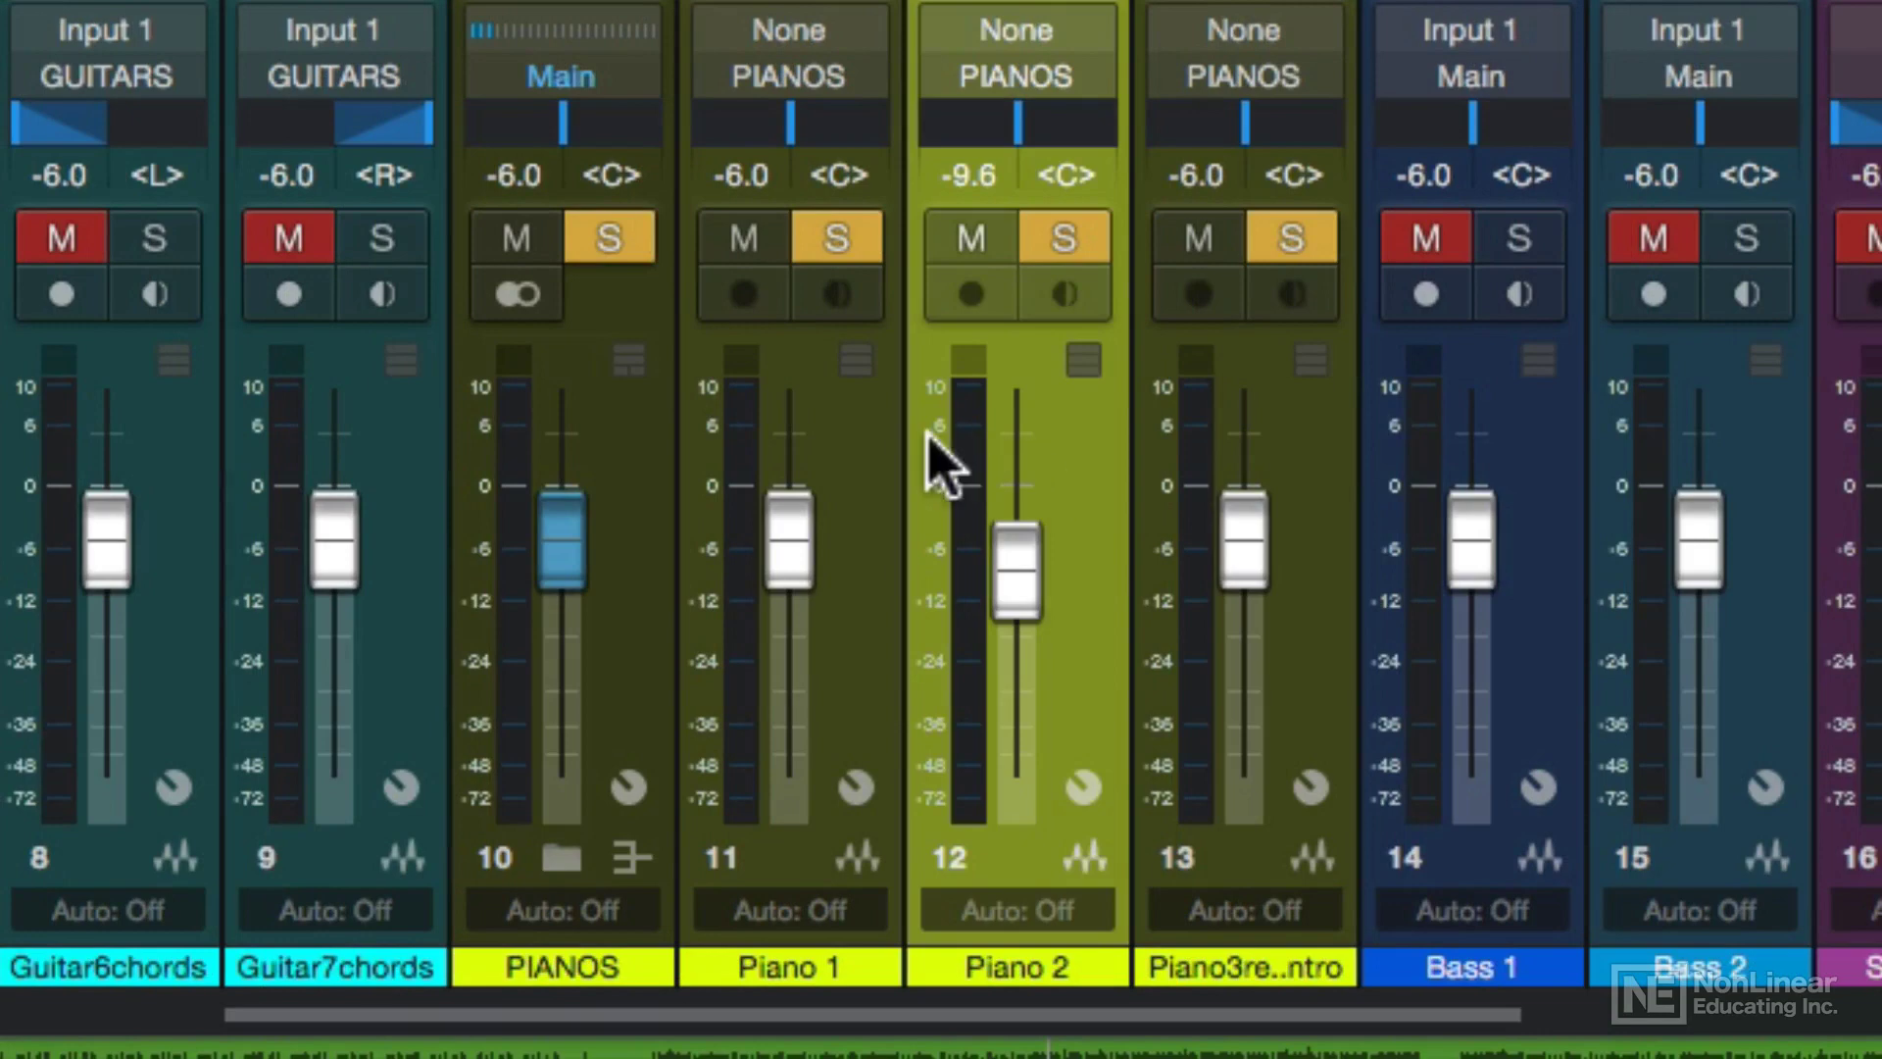
click(870, 463)
drag(799, 133, 840, 125)
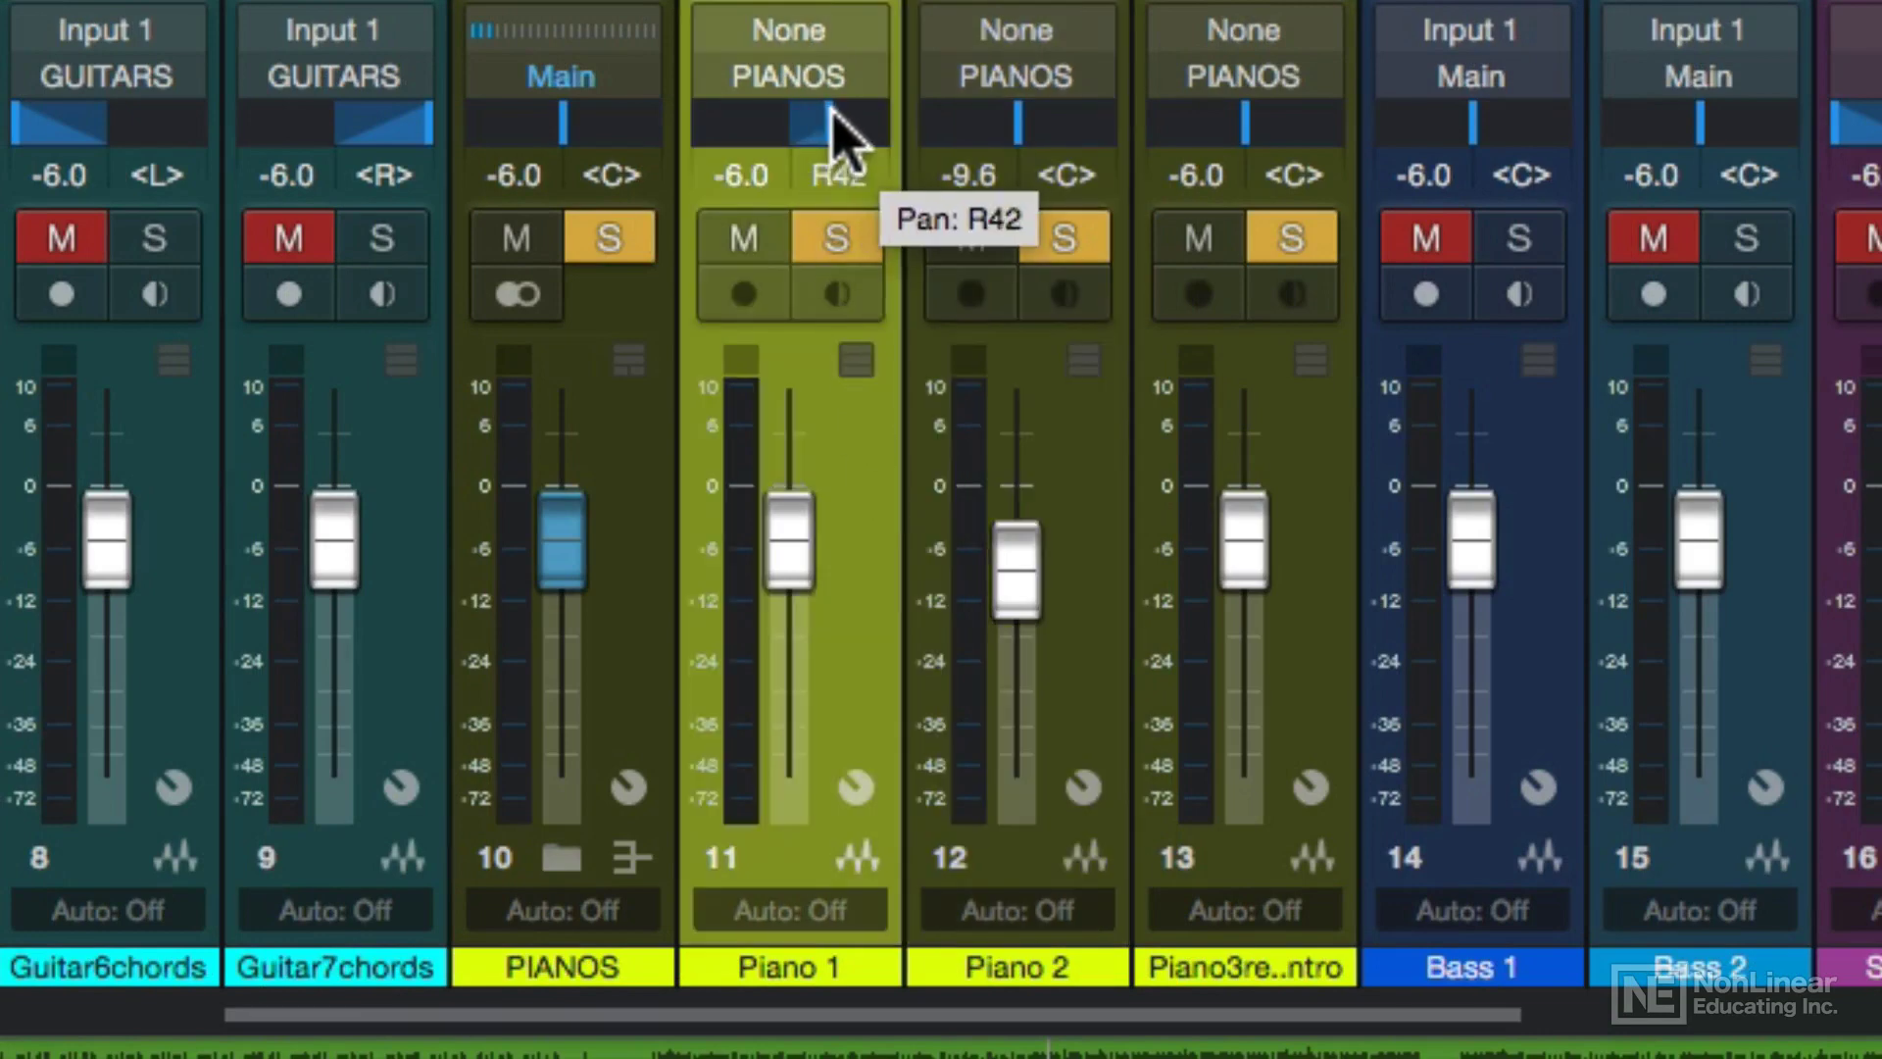
drag(1014, 133, 953, 130)
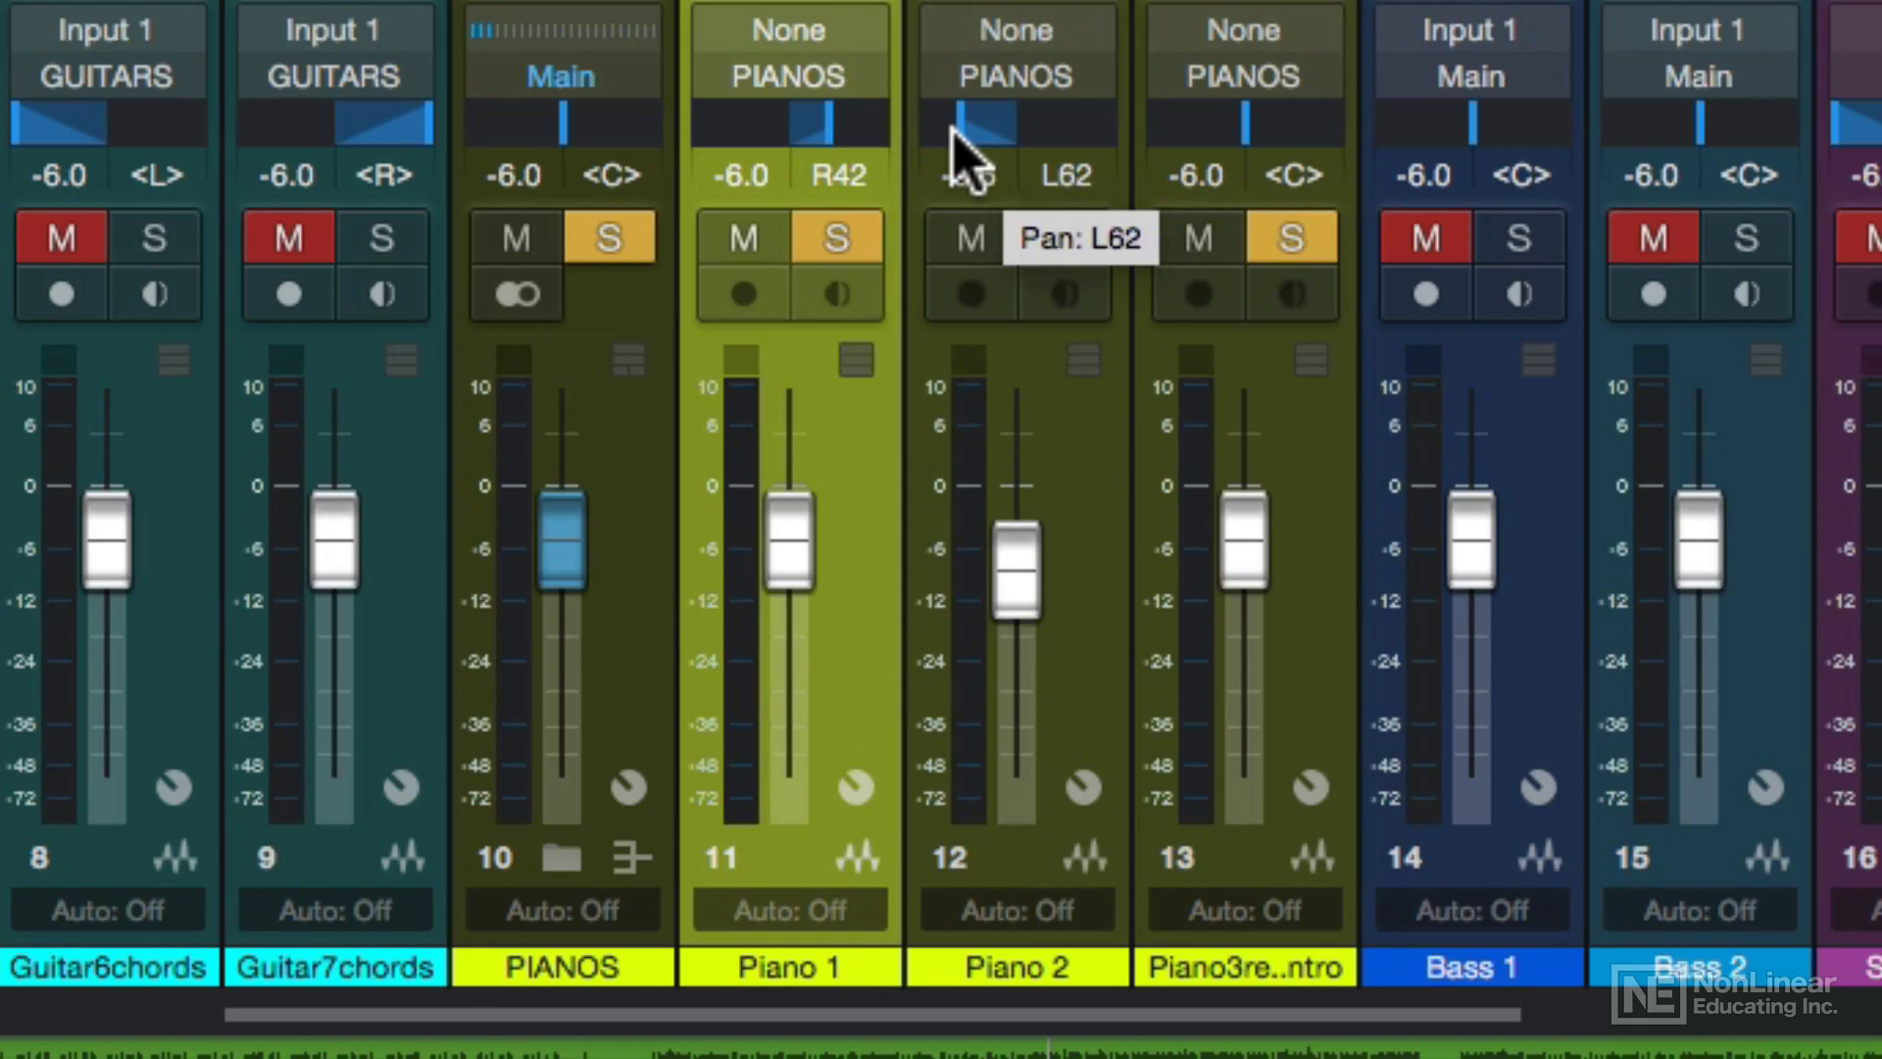
click(1334, 490)
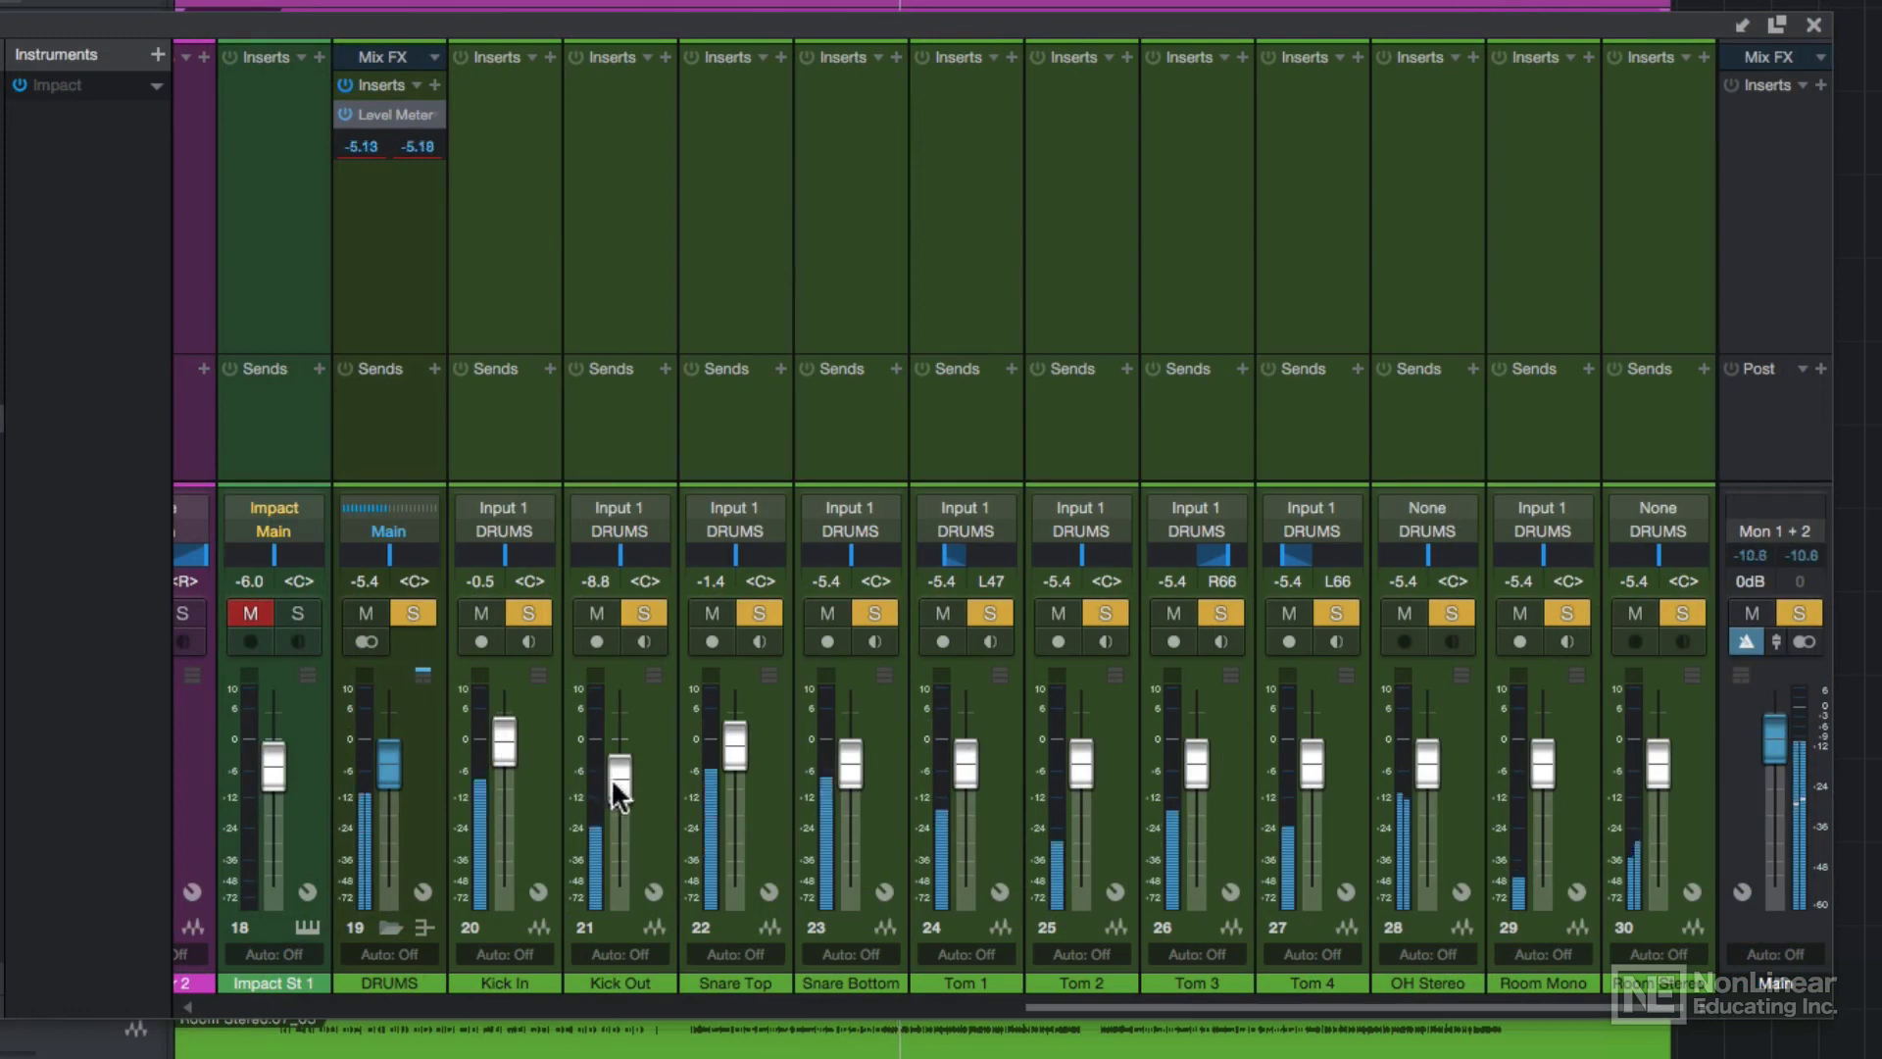
Lower the Kick Out fader to -22.5 dB and the Snare Bottom fader to -10.7 dB.
drag(615, 784, 620, 809)
drag(853, 761, 863, 792)
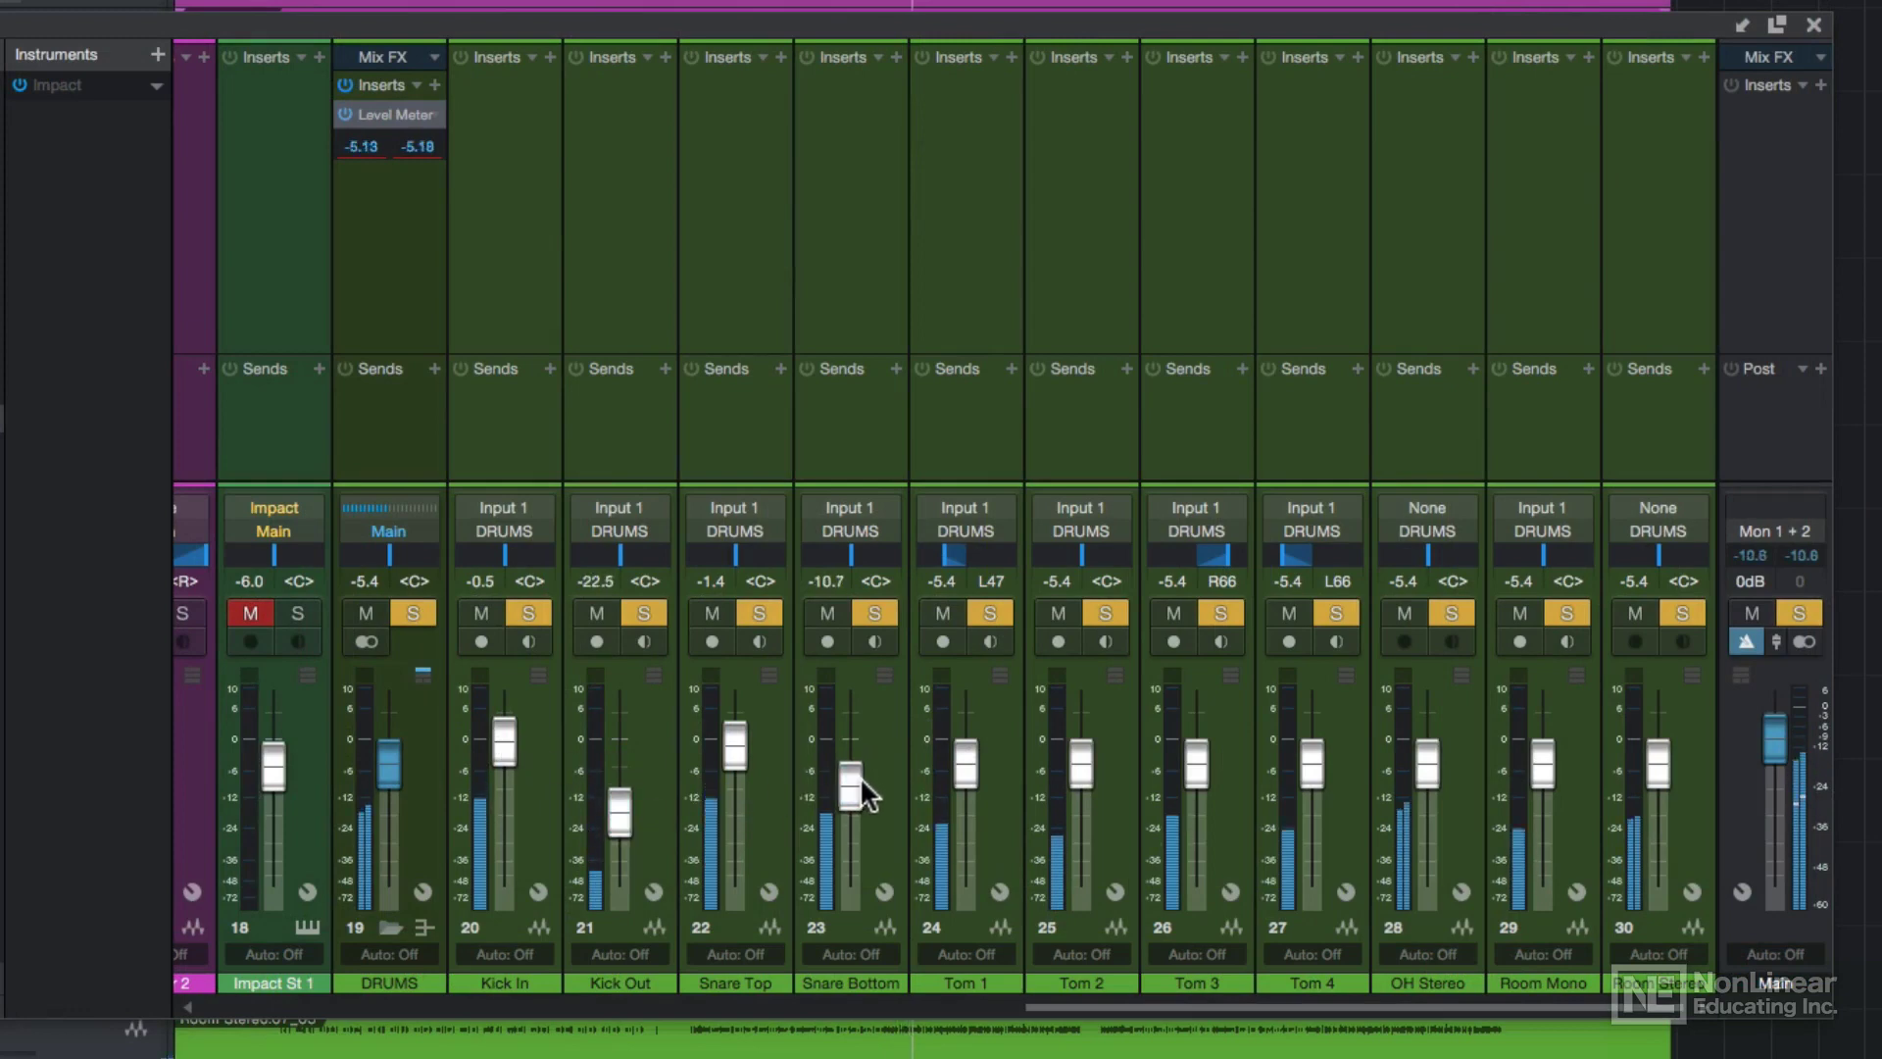
Lower OH Stereo to -16.9 dB, Room Mono to -31.7 dB and Room Stereo to -10.7 dB, and take the DRUMS bus out of solo.
click(986, 766)
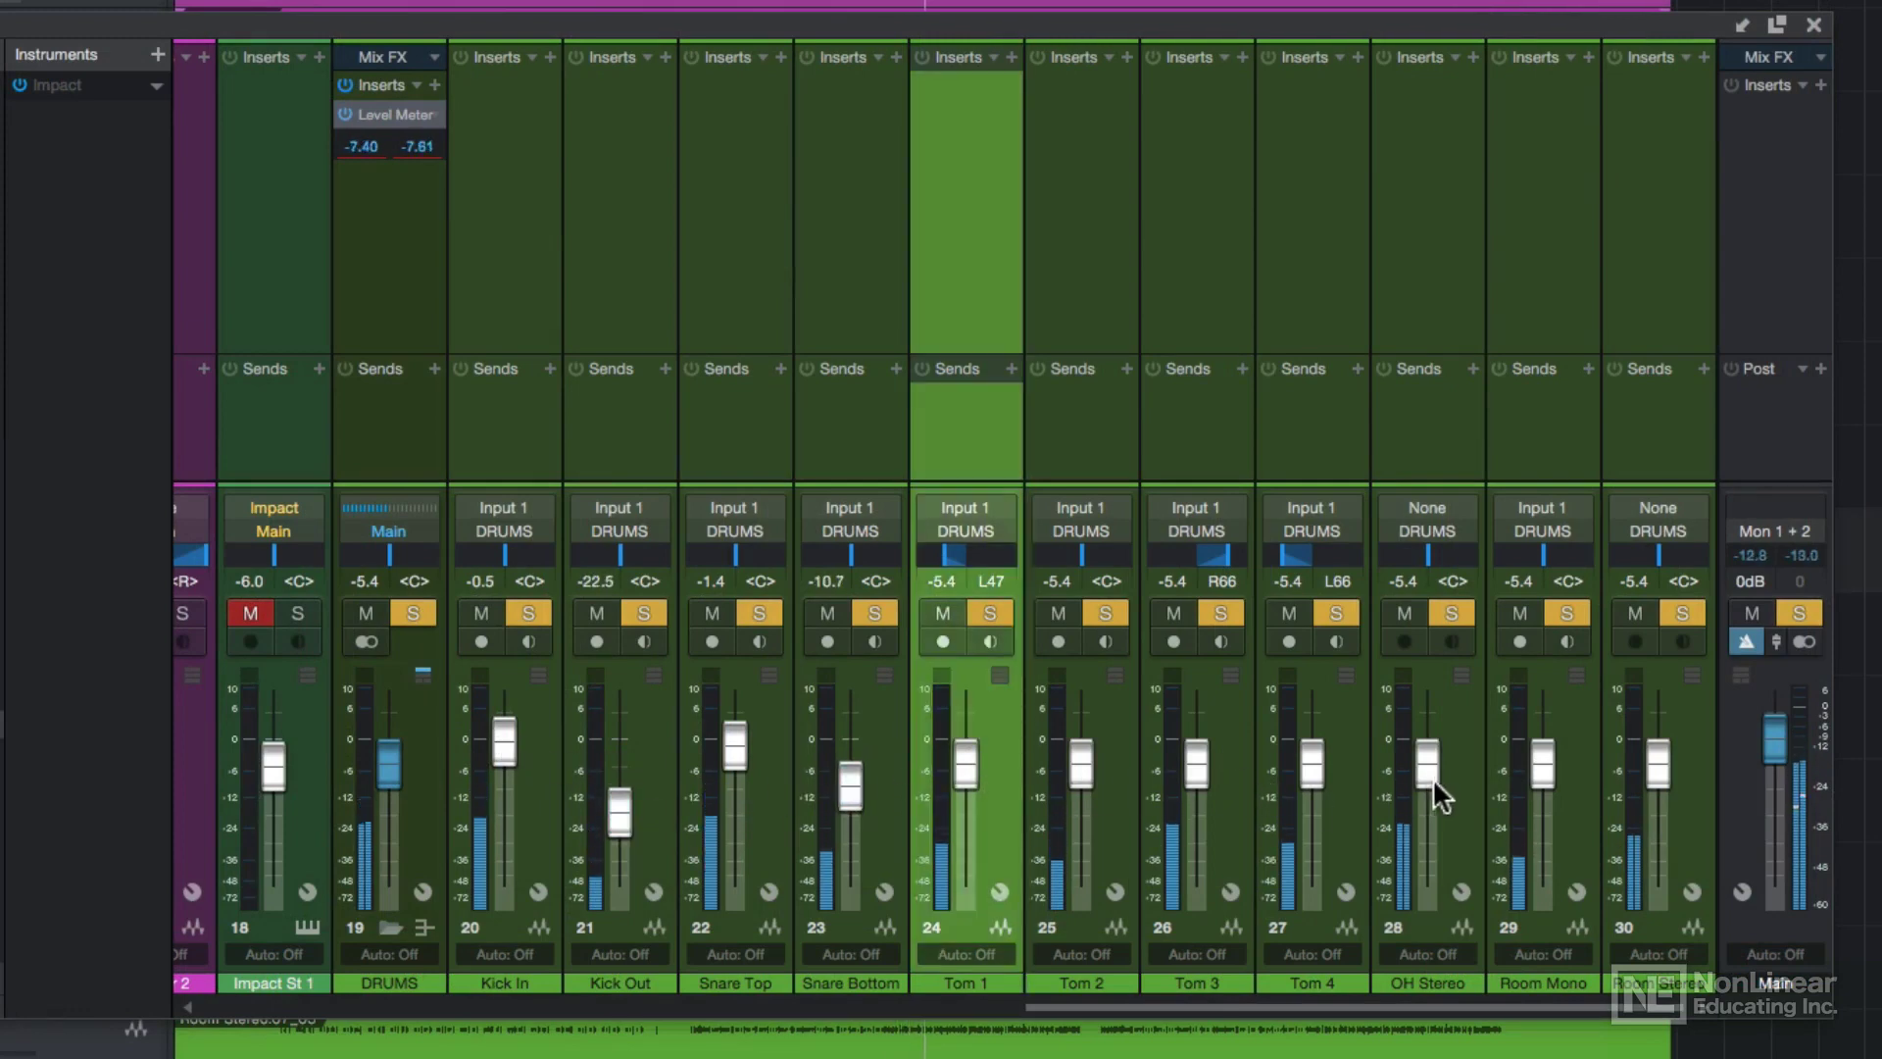
drag(1432, 778, 1445, 802)
drag(1533, 757, 1559, 833)
drag(1666, 778, 1676, 790)
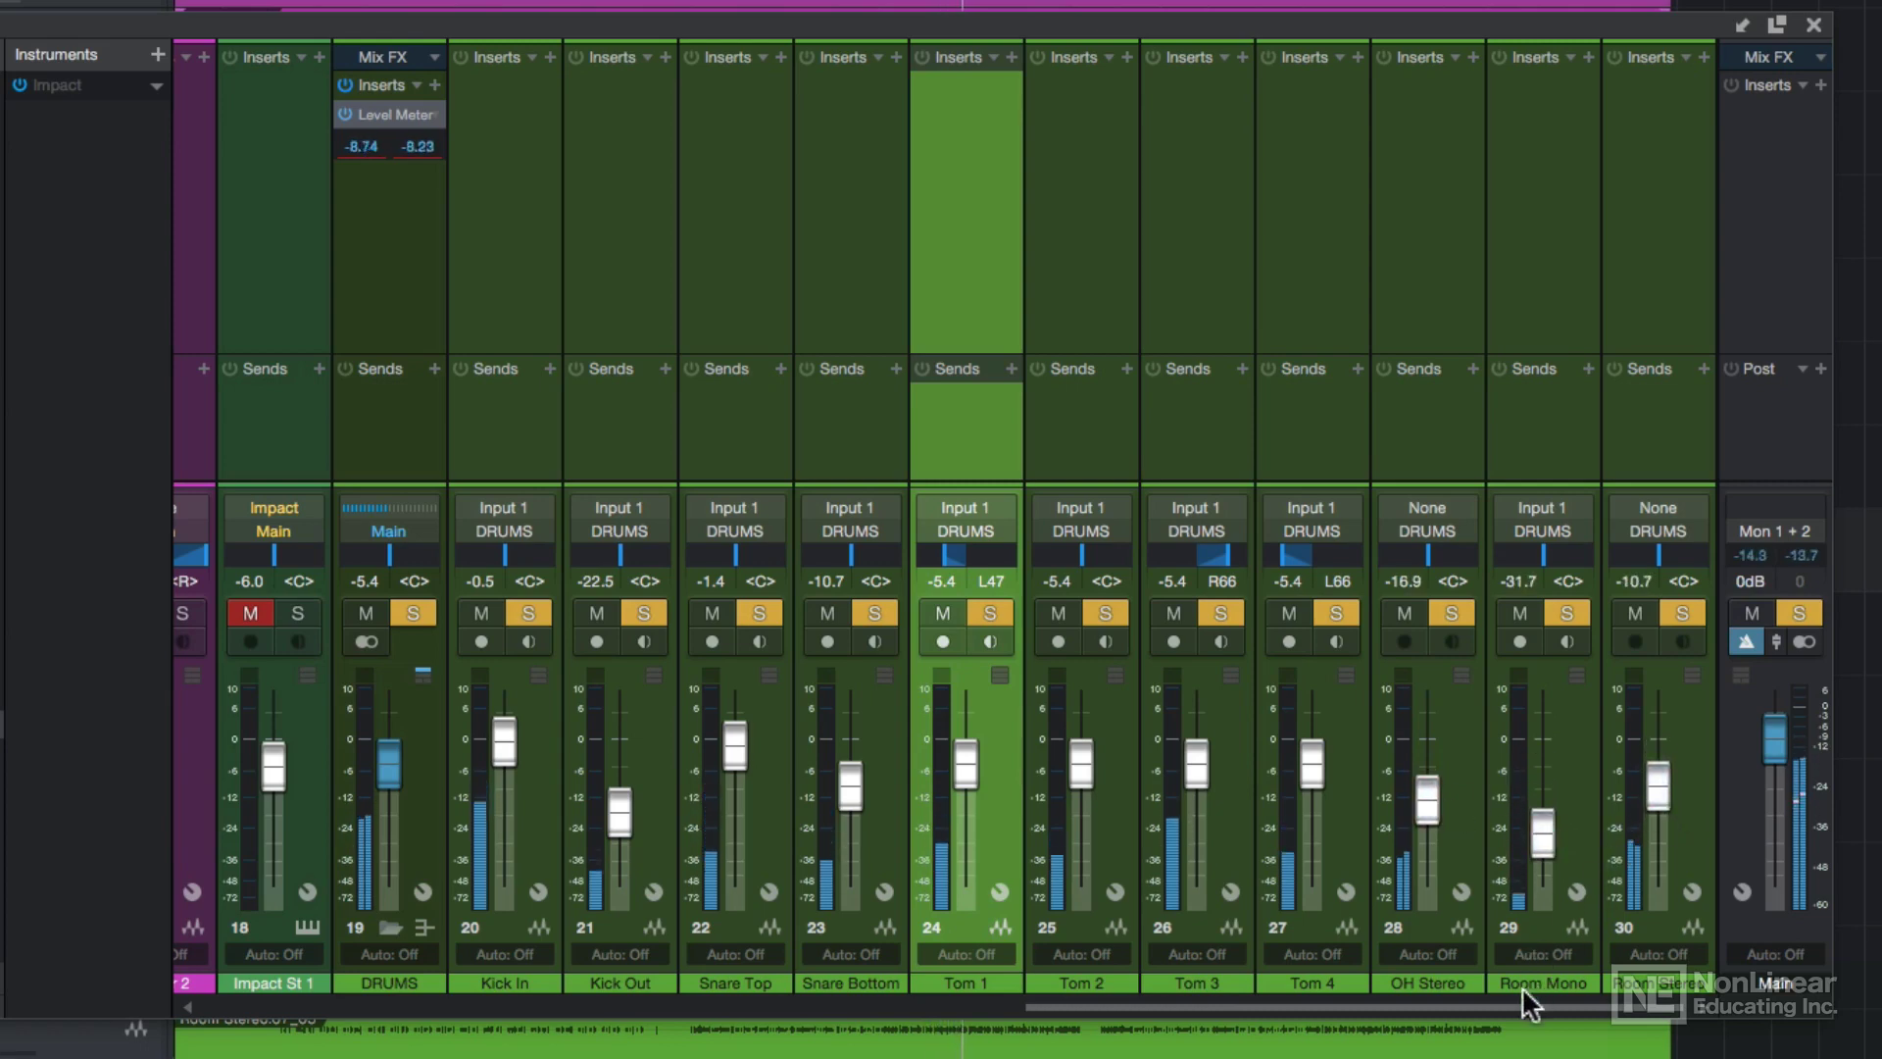
click(413, 612)
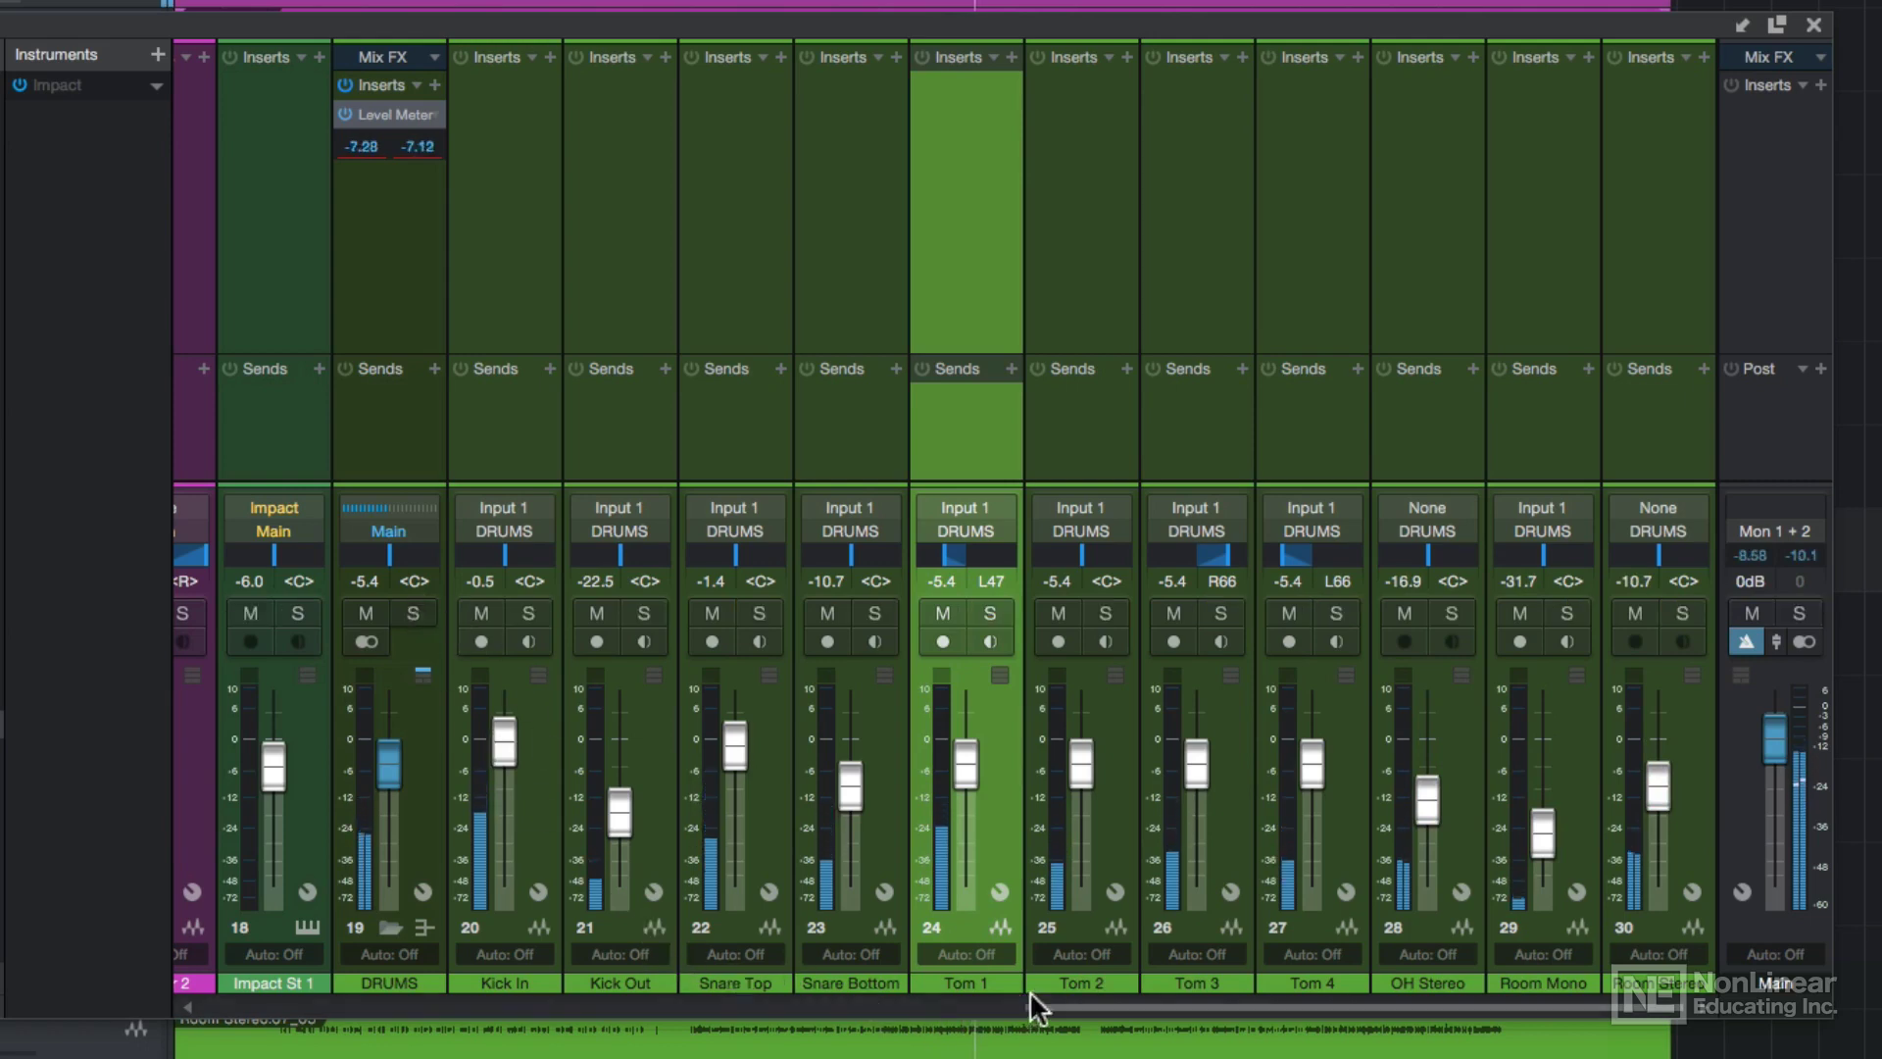
Select Shaker 1 and Shaker 2 together and lower both faders to -18.8 dB.
drag(1058, 1003, 726, 984)
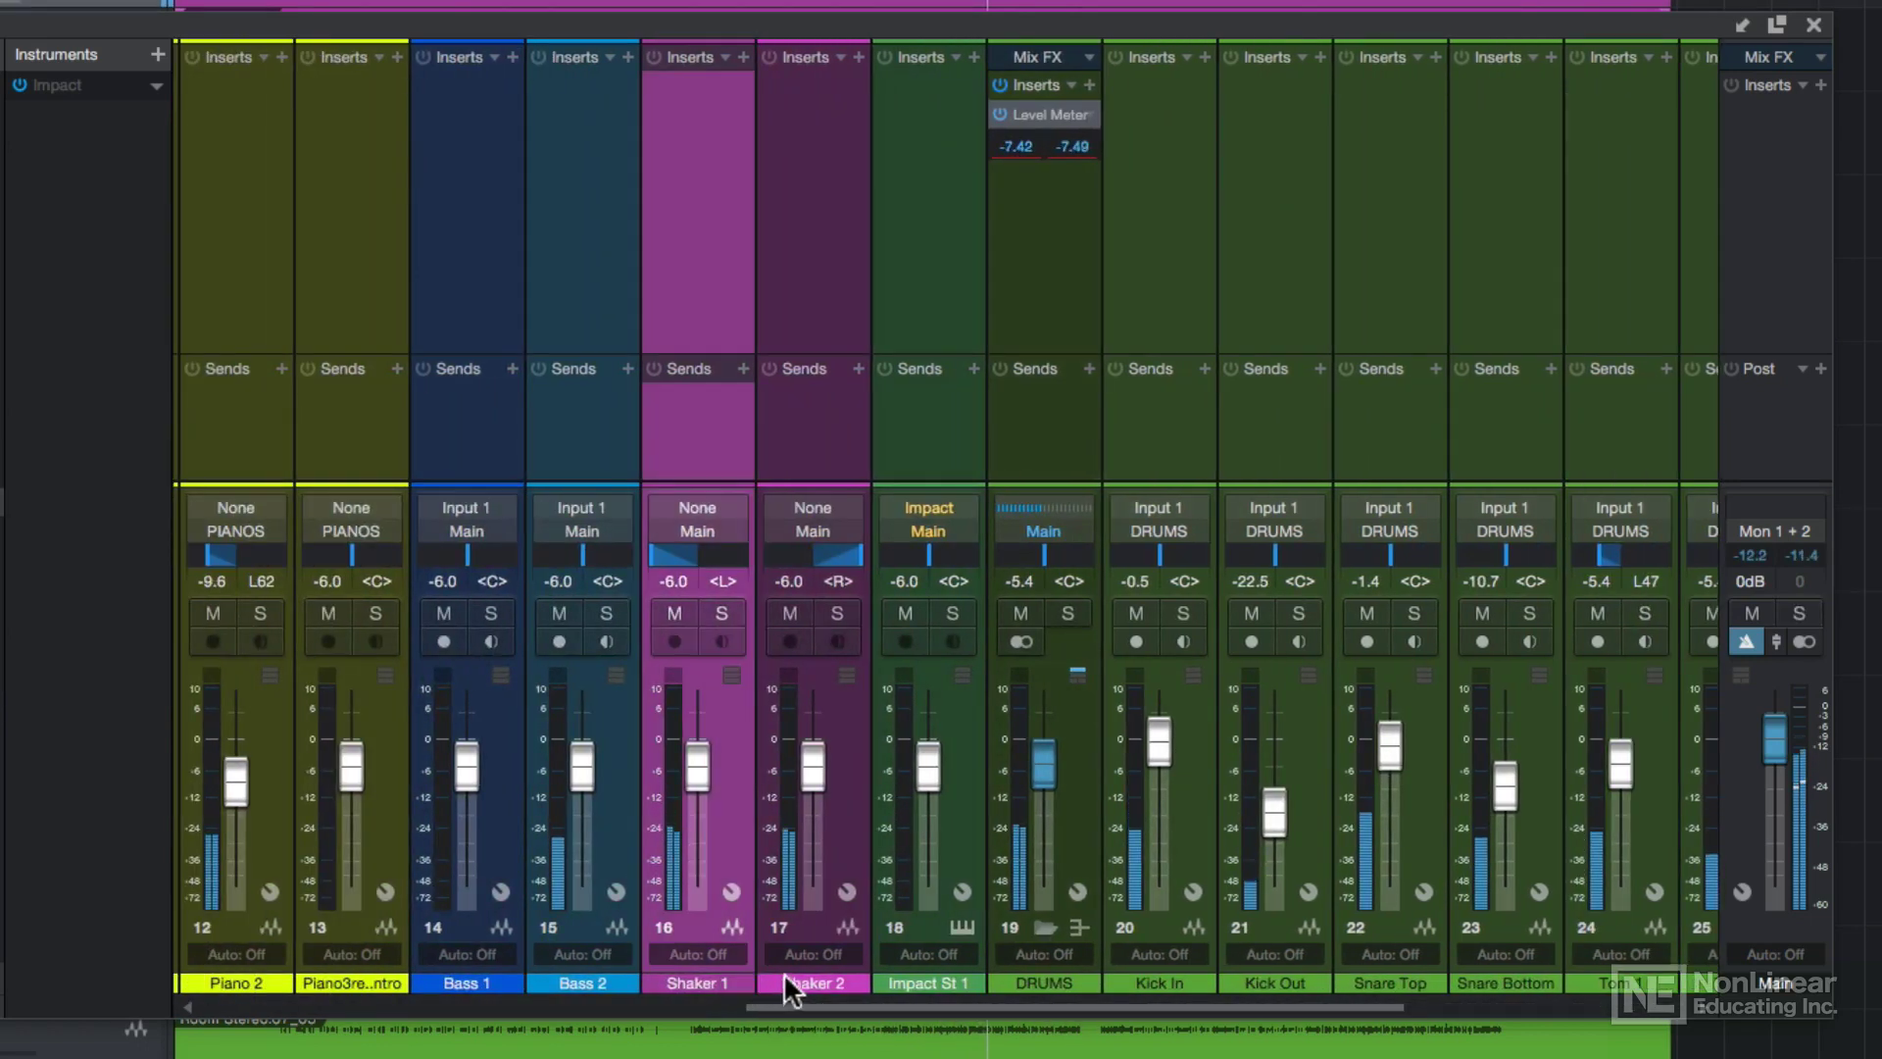
shift+click(784, 982)
mouse_move(804, 797)
mouse_down()
mouse_move(821, 828)
mouse_move(827, 812)
mouse_up()
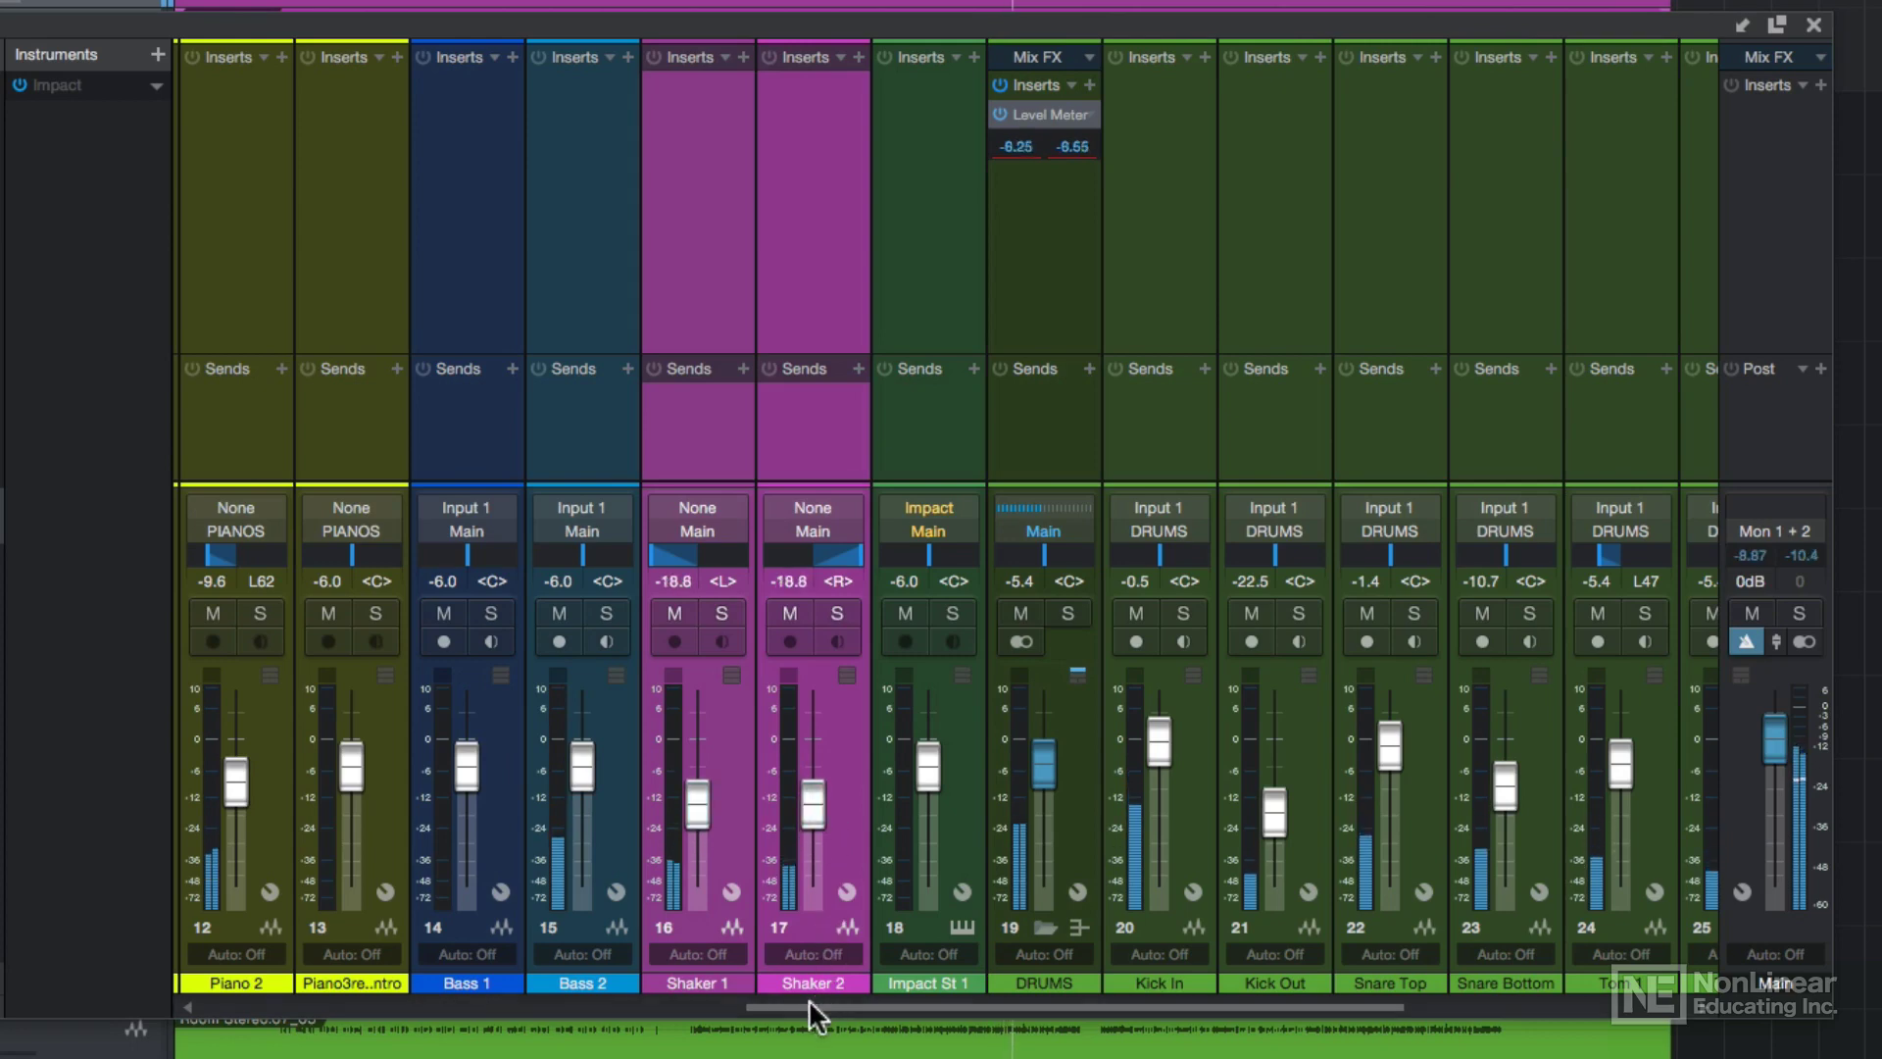
Reset the Bass 1 and Bass 2 faders to 0 dB.
drag(809, 997, 660, 990)
drag(933, 765, 933, 741)
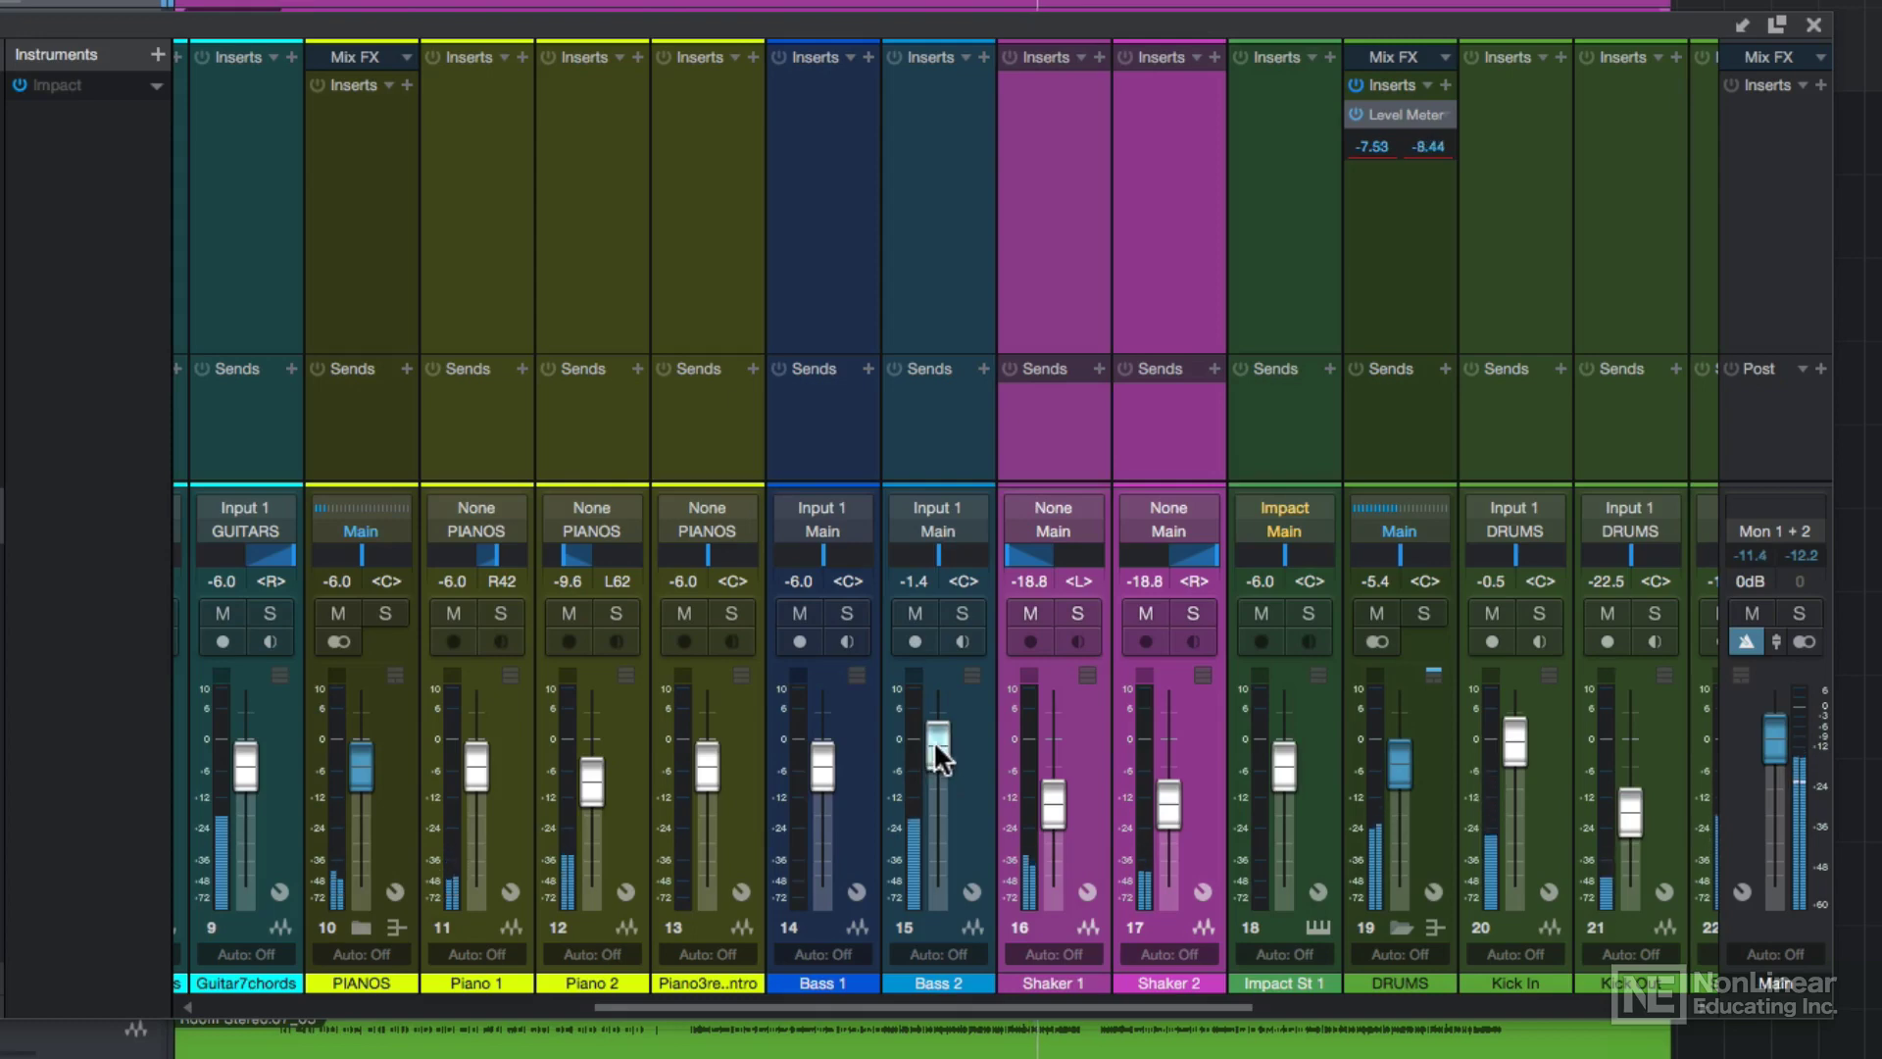
alt+click(933, 739)
alt+click(826, 766)
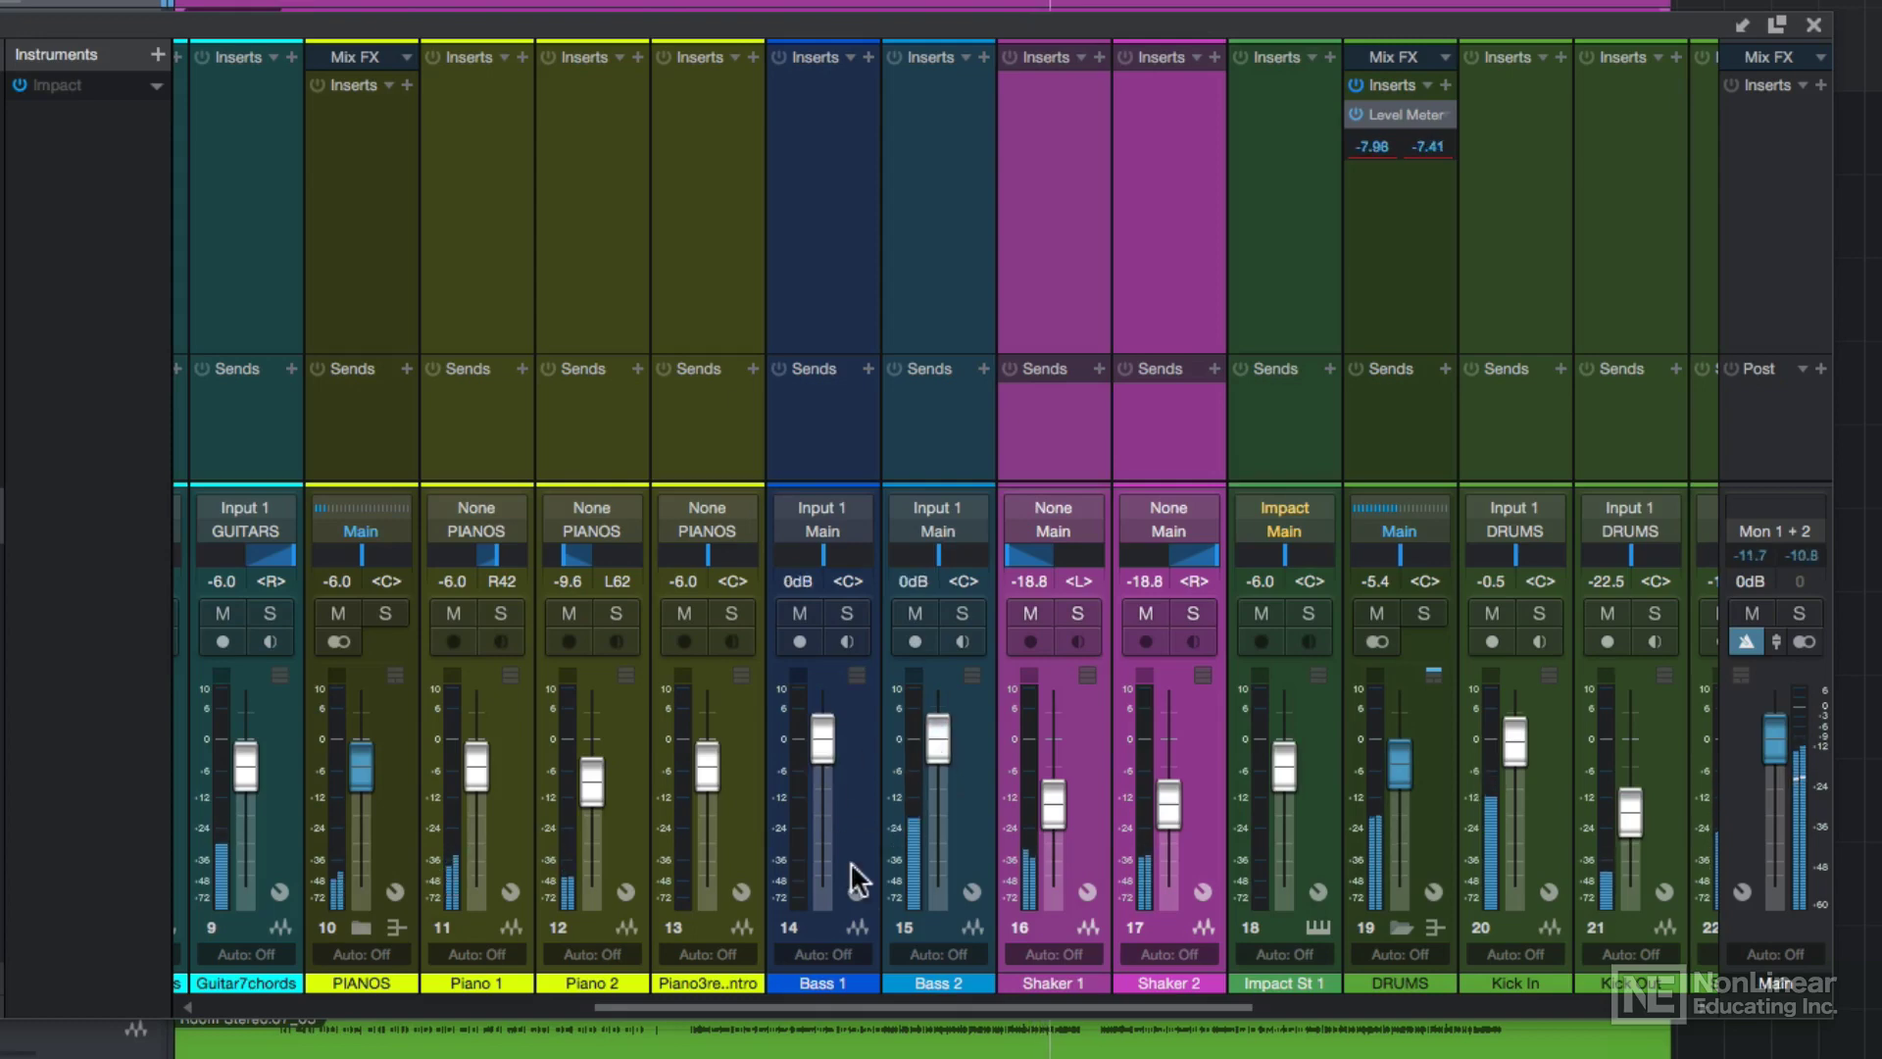
Raise the PIANOS bus fader to -4.2 dB and the Piano 2 fader to -7.9 dB.
drag(920, 1003, 747, 978)
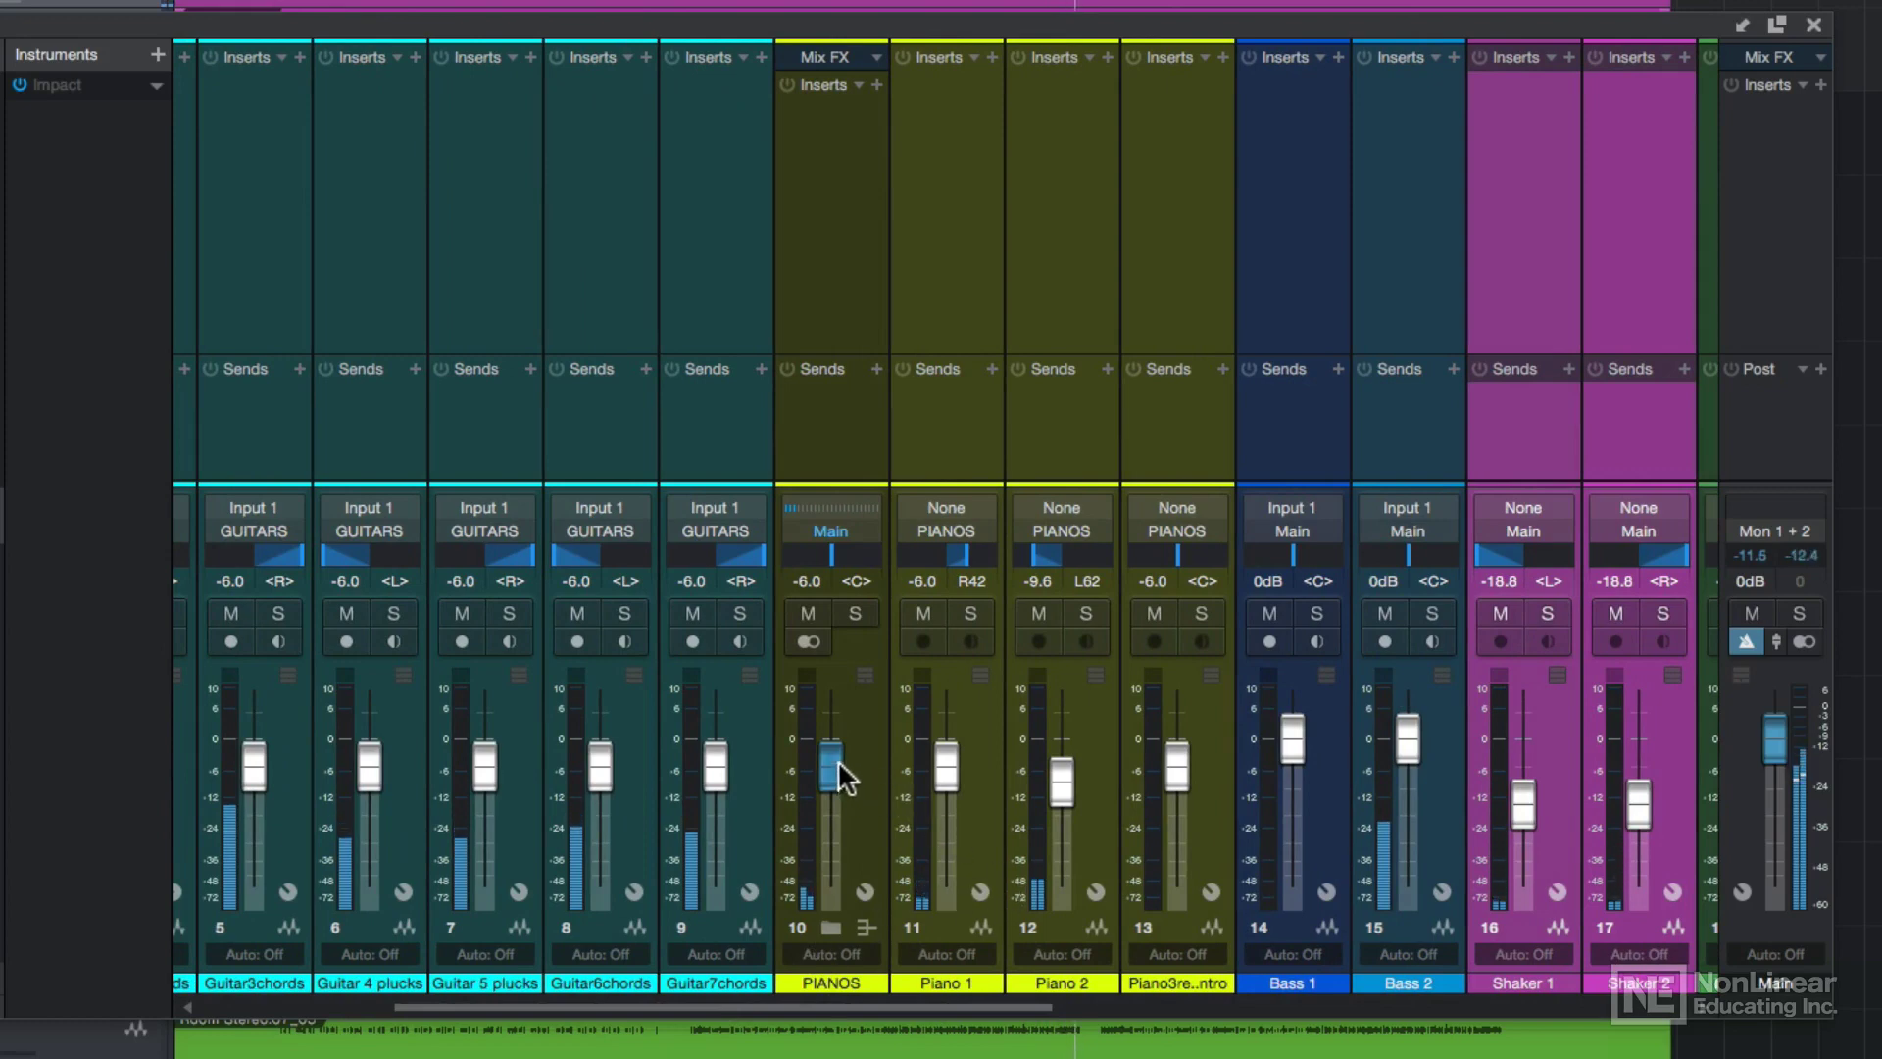
drag(839, 774, 840, 760)
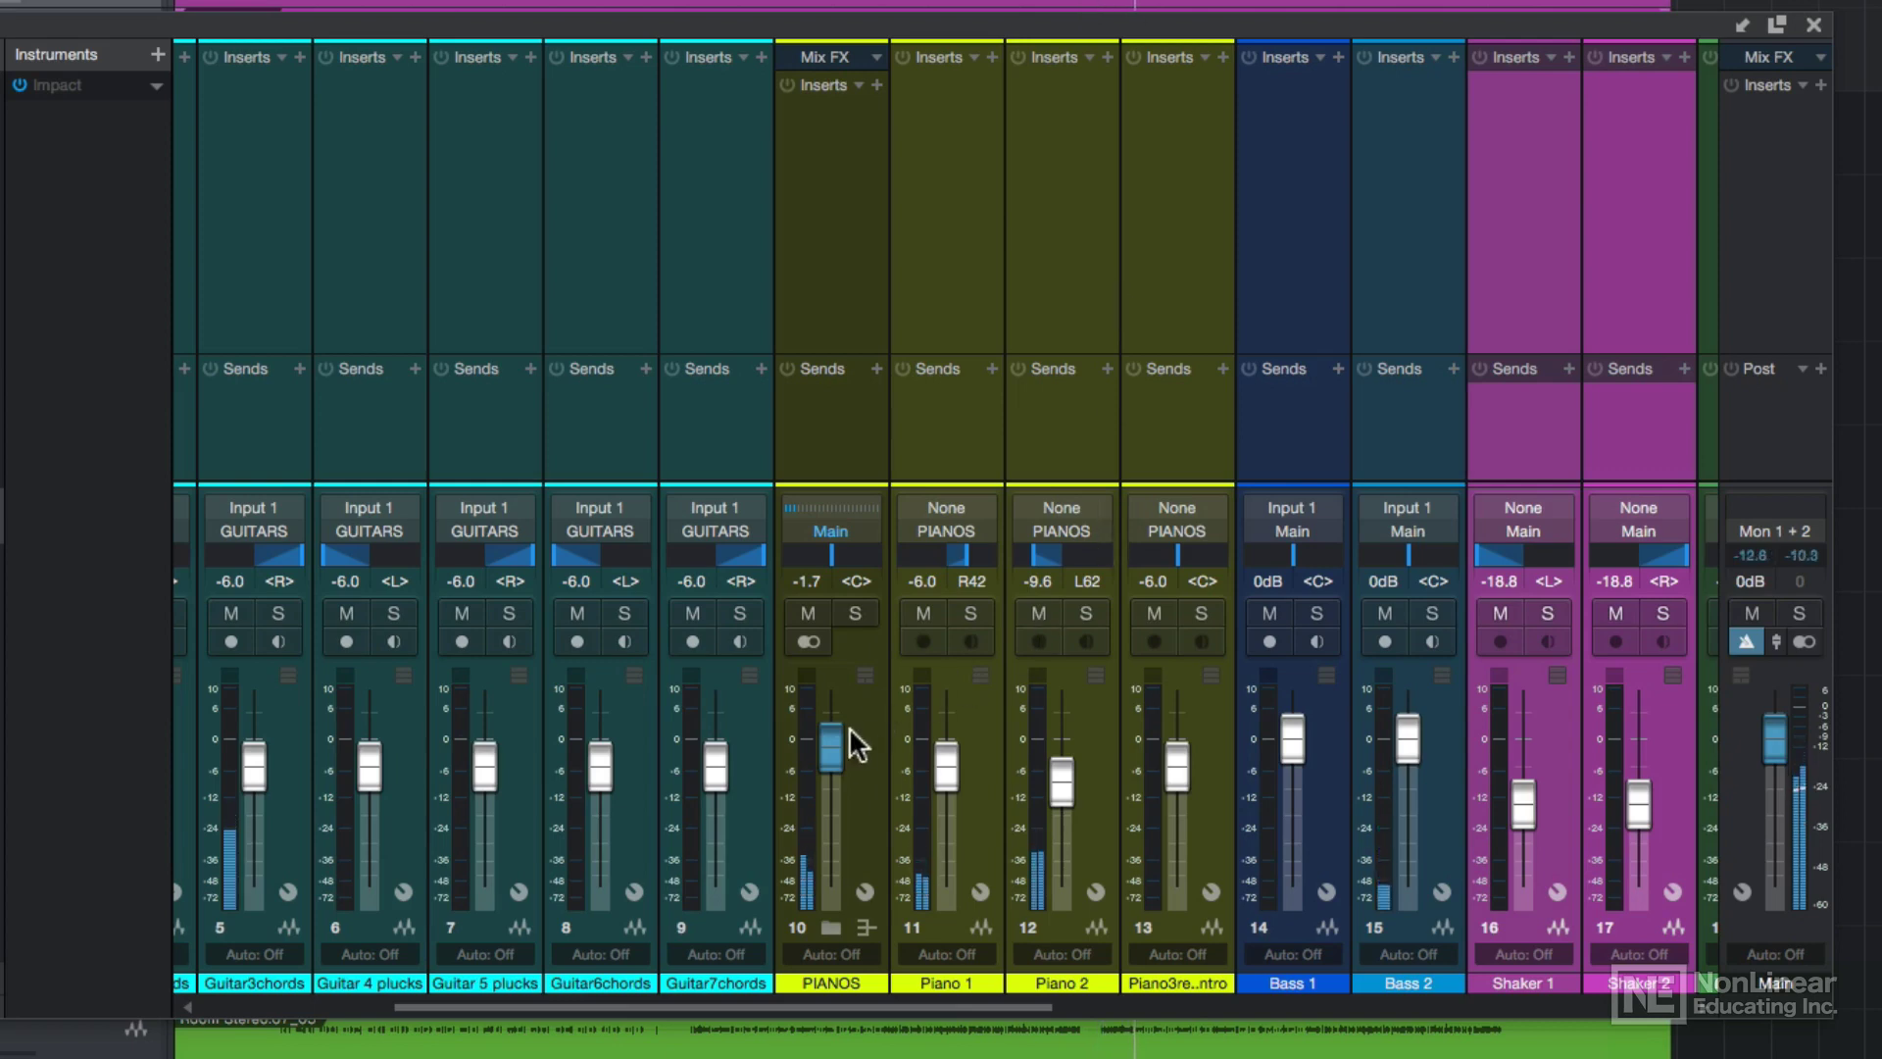
drag(831, 749, 833, 751)
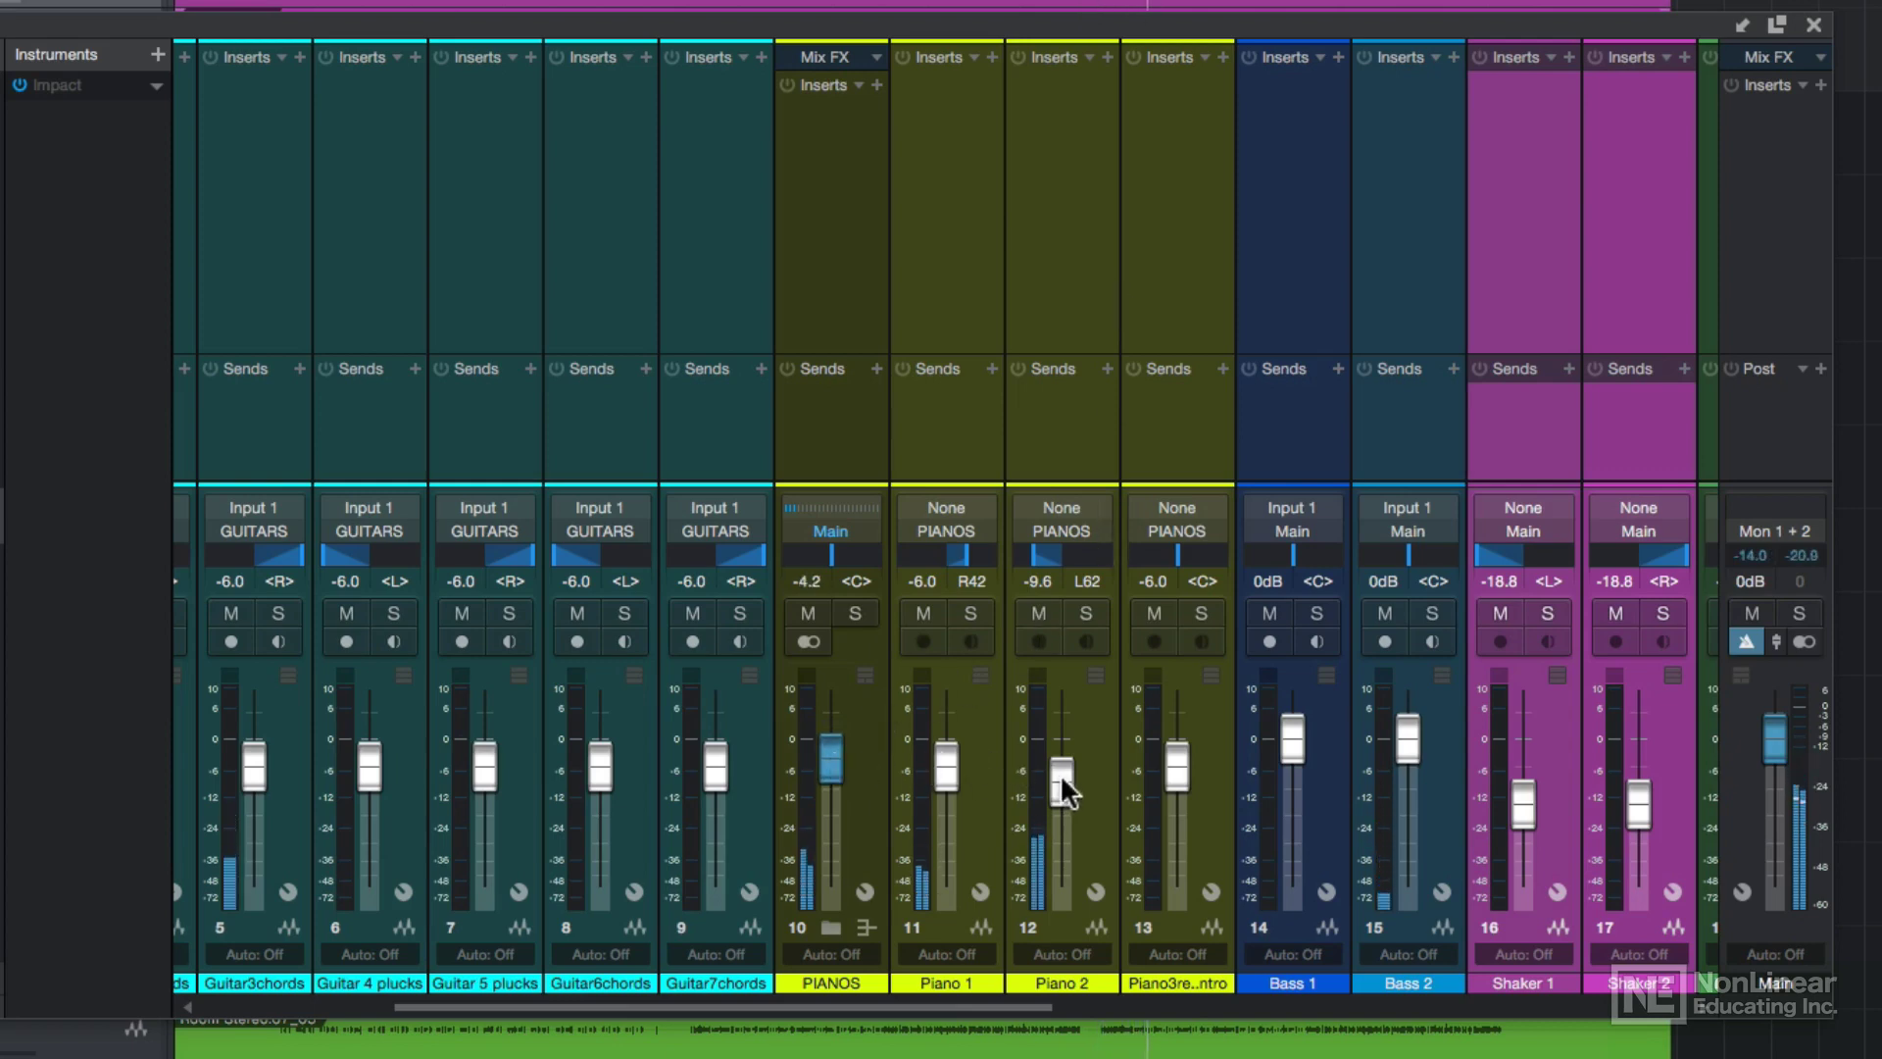
drag(1061, 773, 1063, 764)
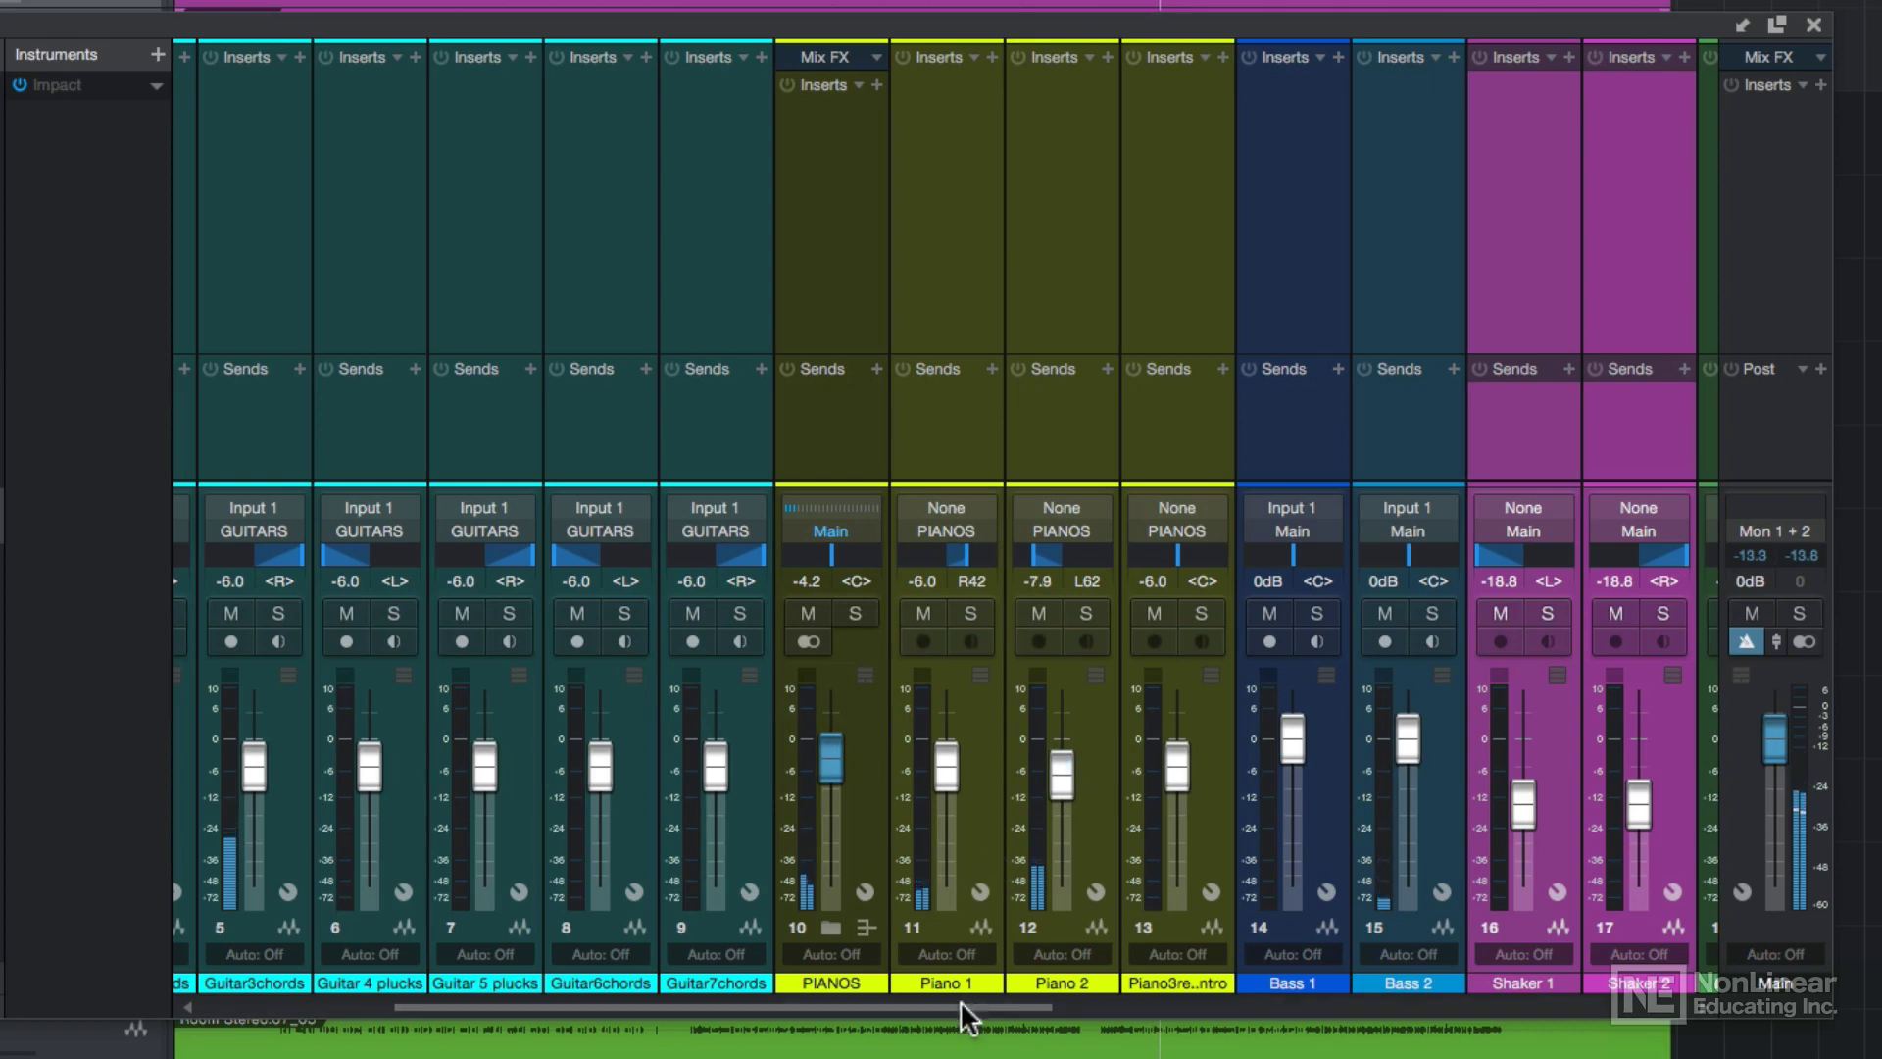
Lower Guitar 1 plucks, Guitar 4 plucks and Guitar 5 plucks to -12.6 dB, and raise Lead Vox to -3.6 dB.
drag(942, 1000, 673, 1014)
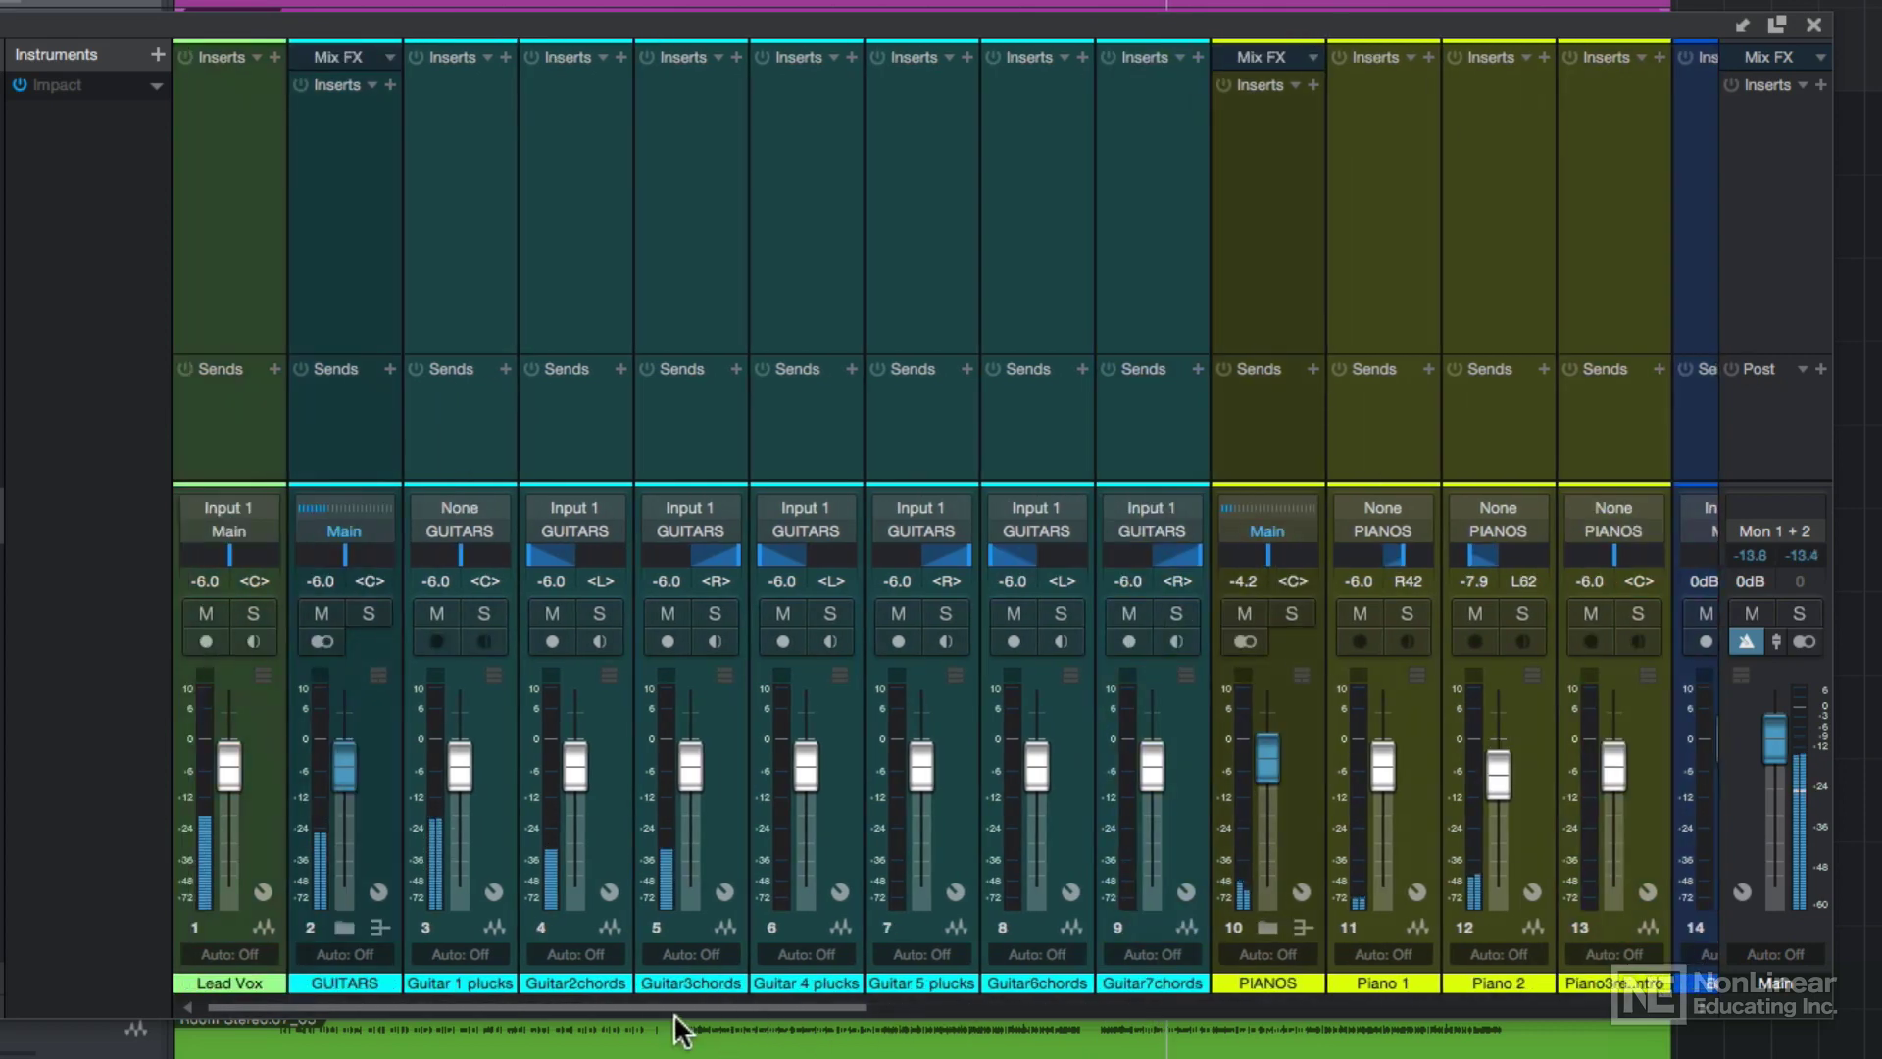
click(608, 984)
drag(461, 767, 477, 787)
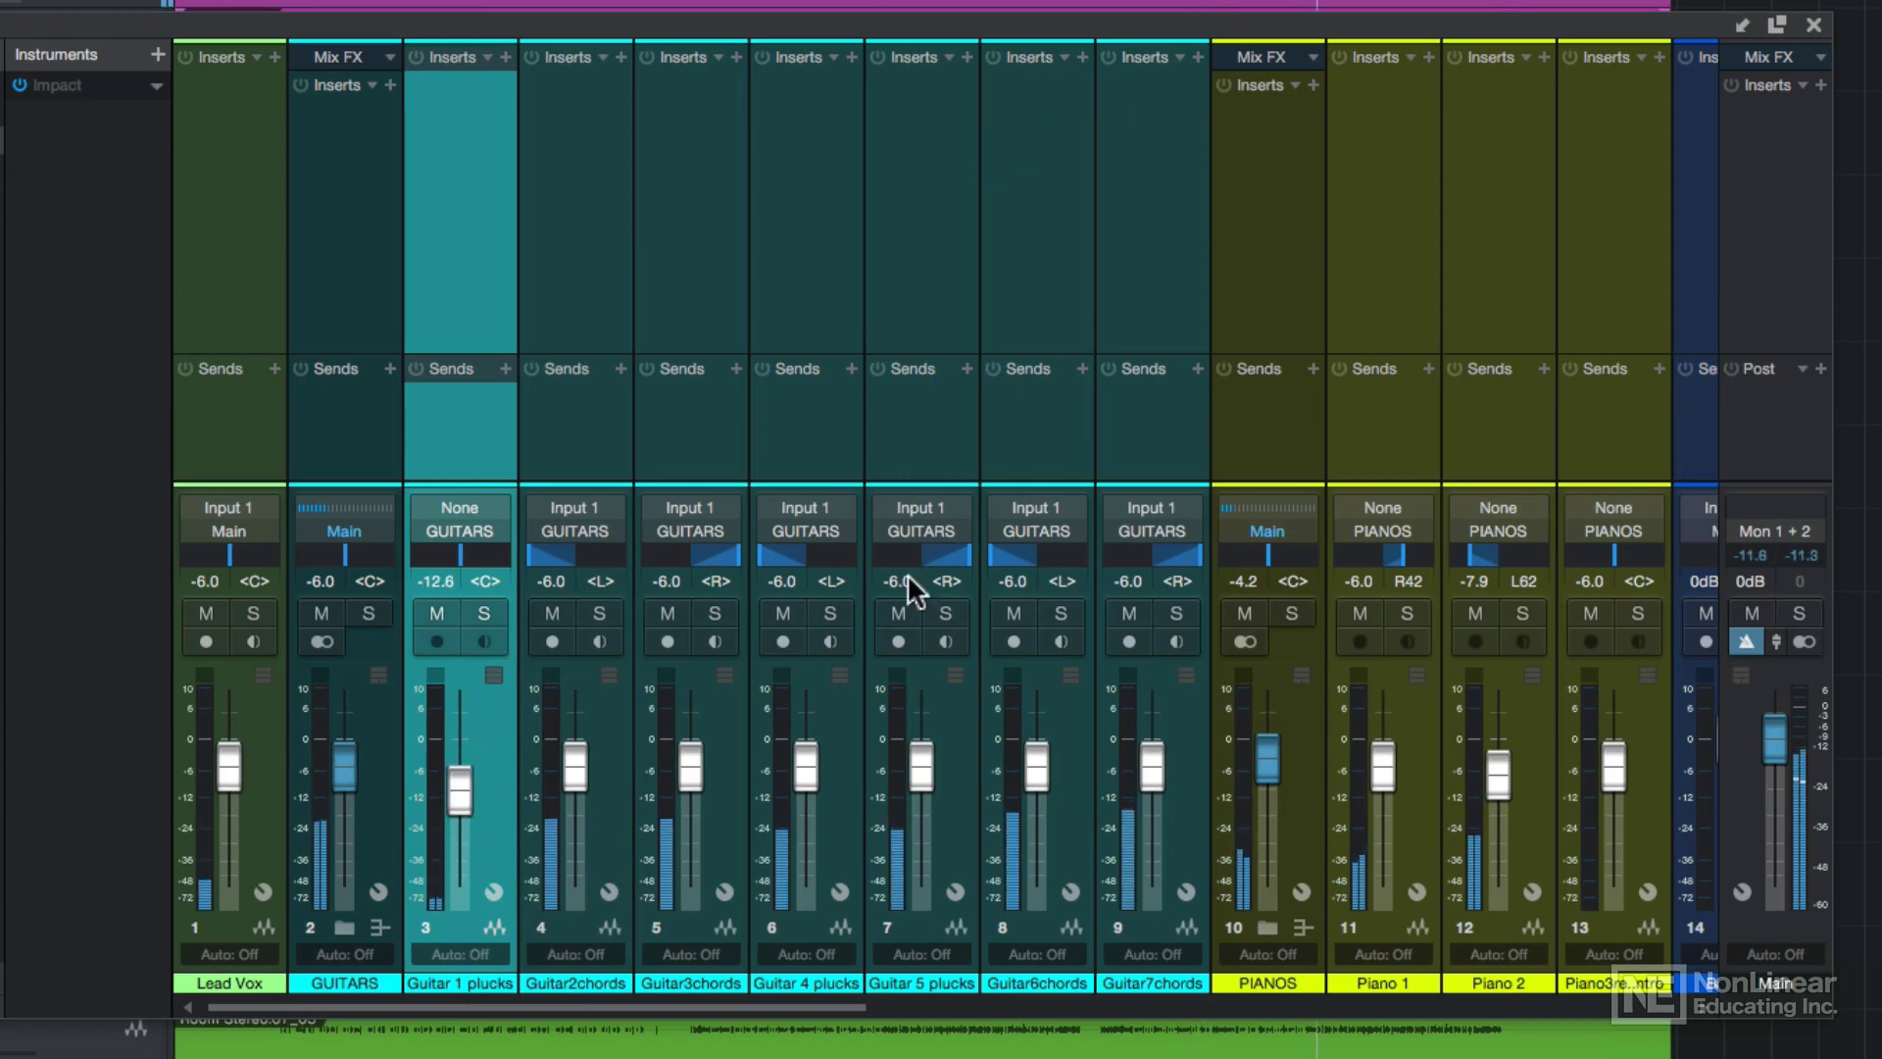
click(825, 980)
shift+click(912, 921)
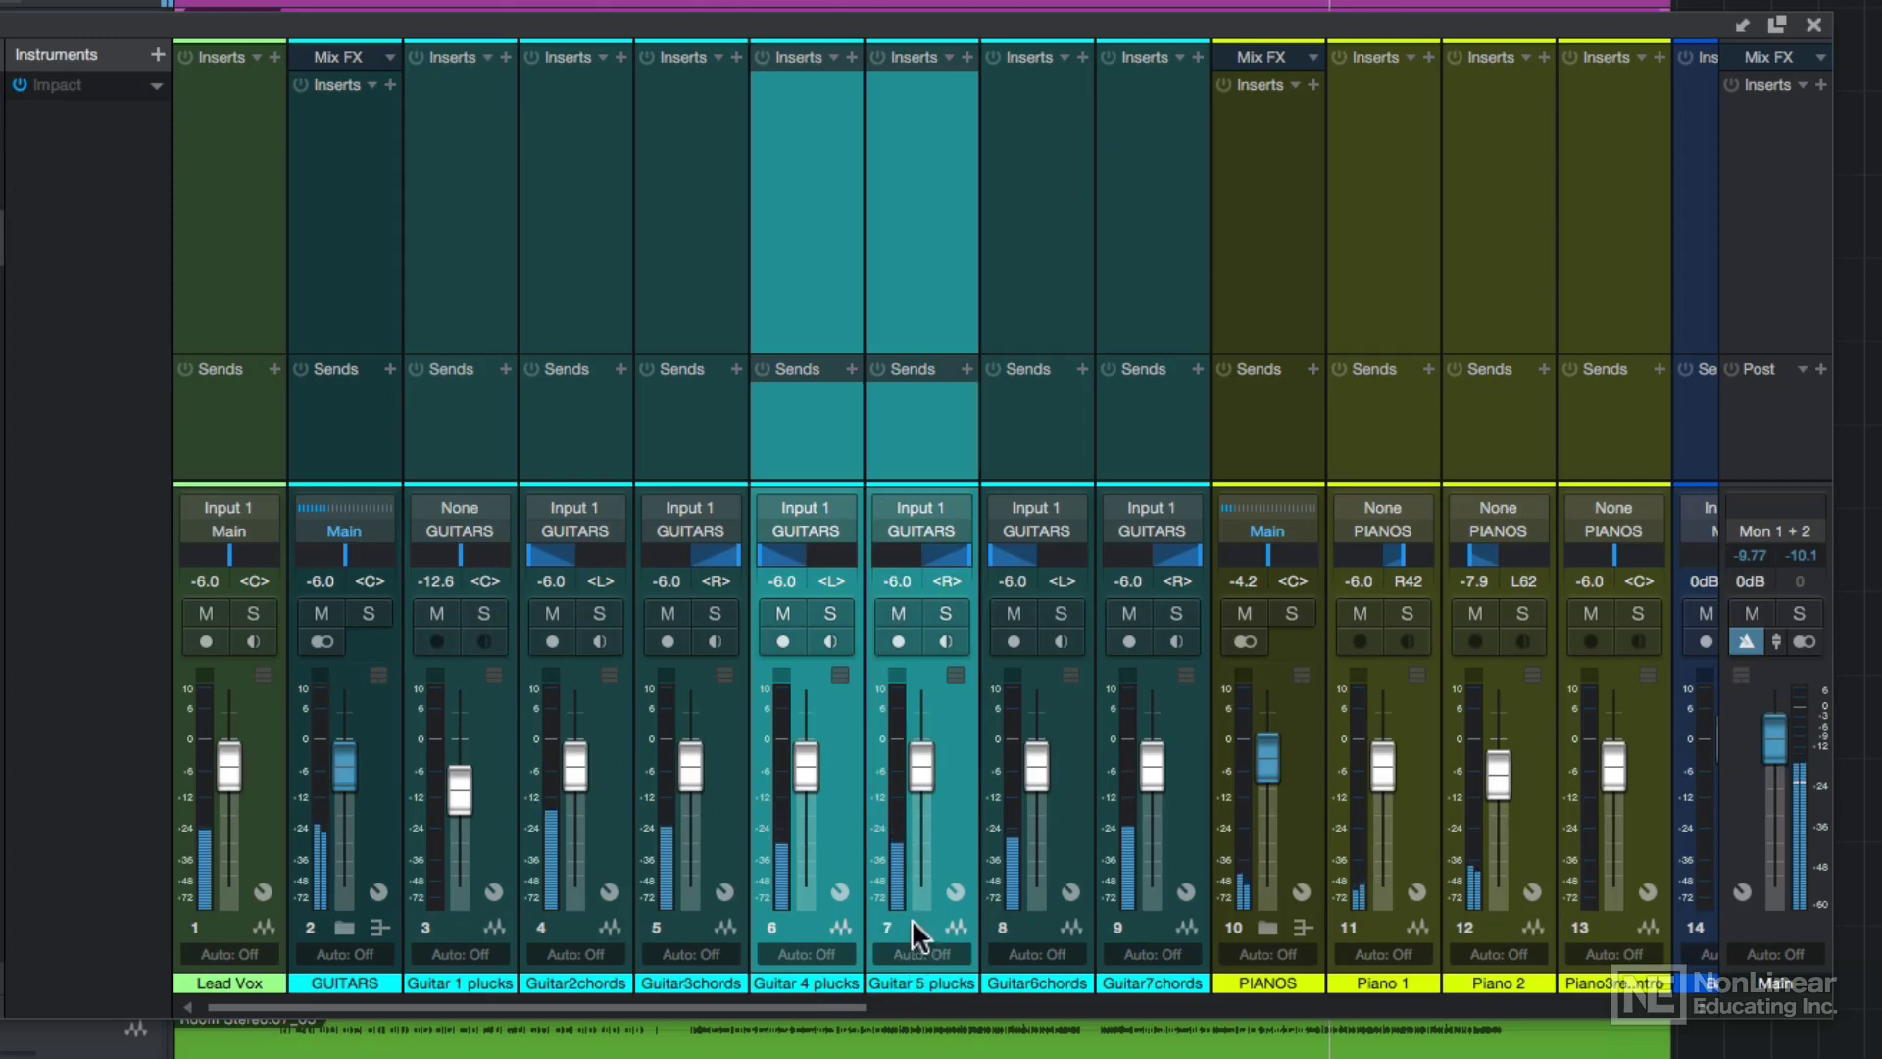
drag(920, 762, 931, 805)
drag(220, 765, 223, 760)
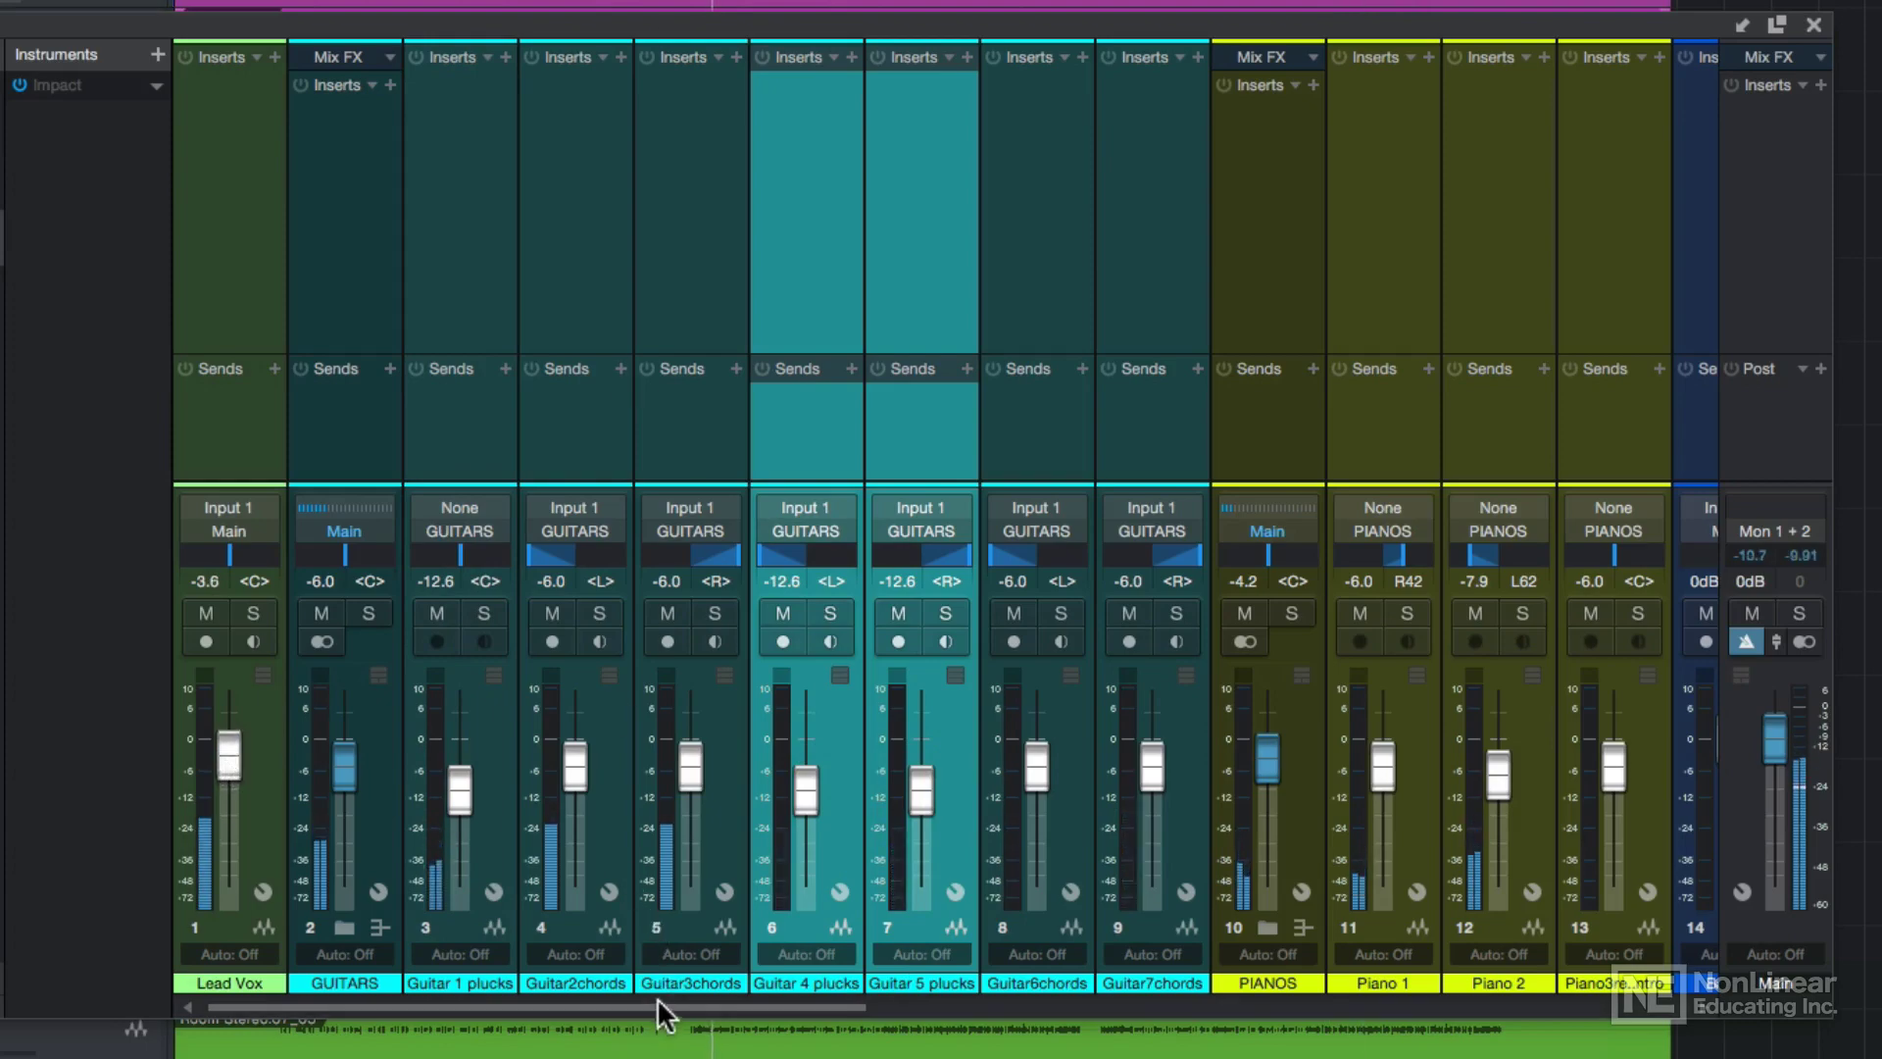
drag(659, 1000, 525, 959)
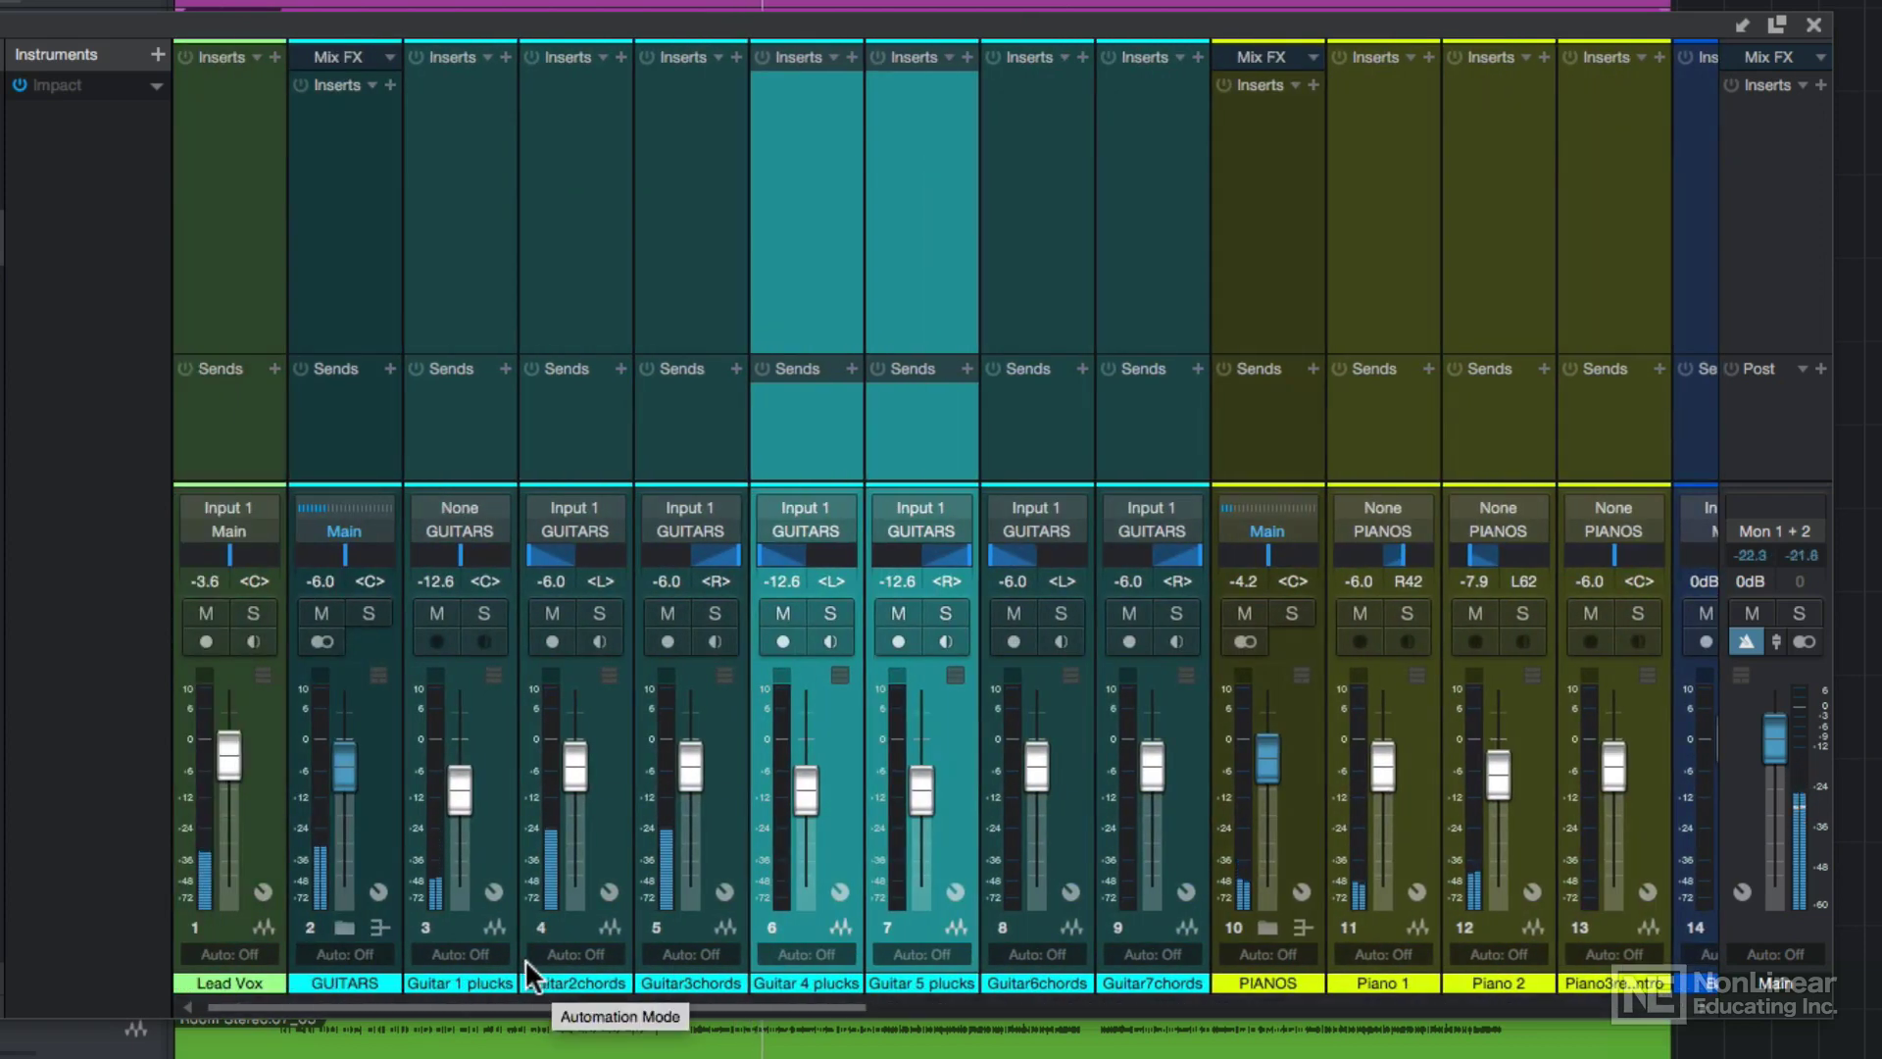